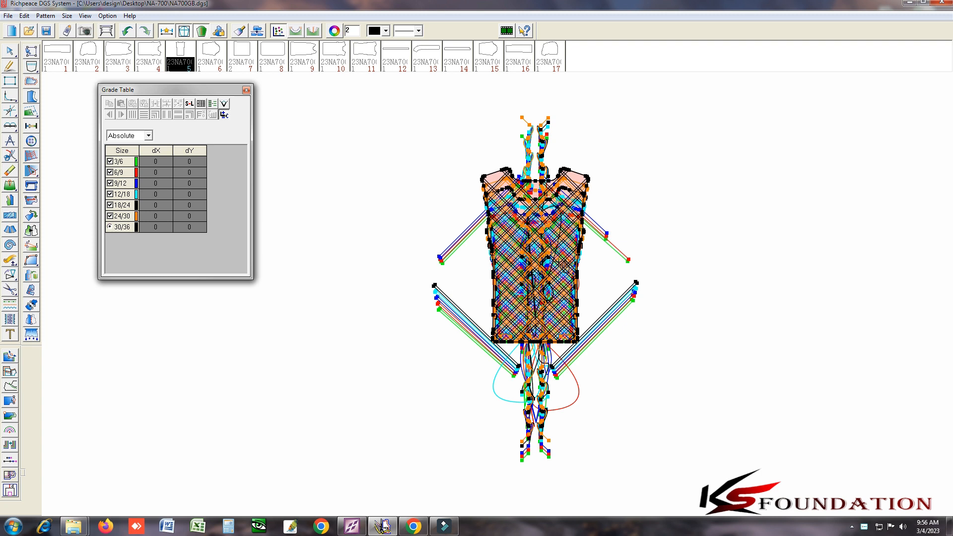
Show only the base size 30/36 of the graded diamond-lined body piece
key("F4")
left_click(521, 286)
key("space")
scroll(498, 296, "up", 2)
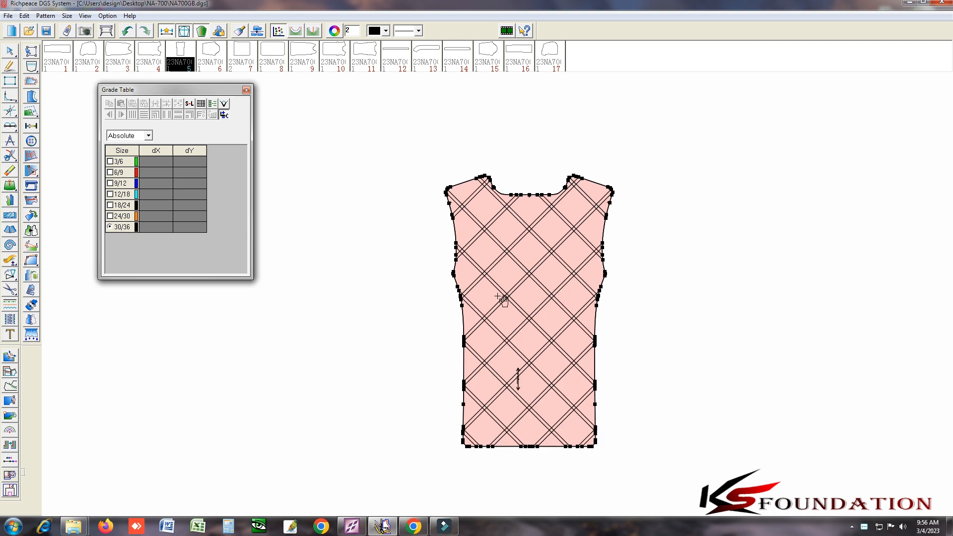
Create design lines from the selected pattern only, and move the piece off the generated lines
left_click(44, 16)
left_click(115, 303)
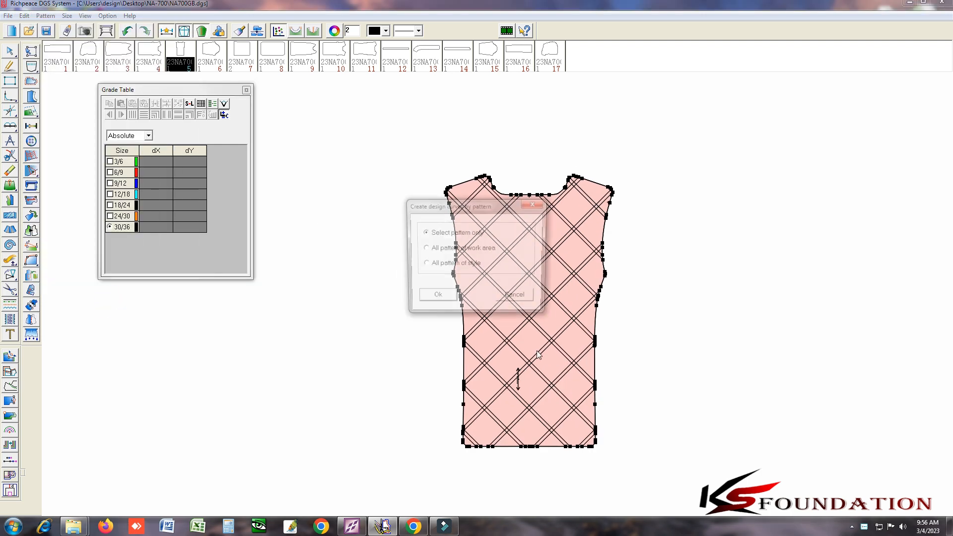
left_click(435, 298)
left_click(557, 325)
left_click(372, 327)
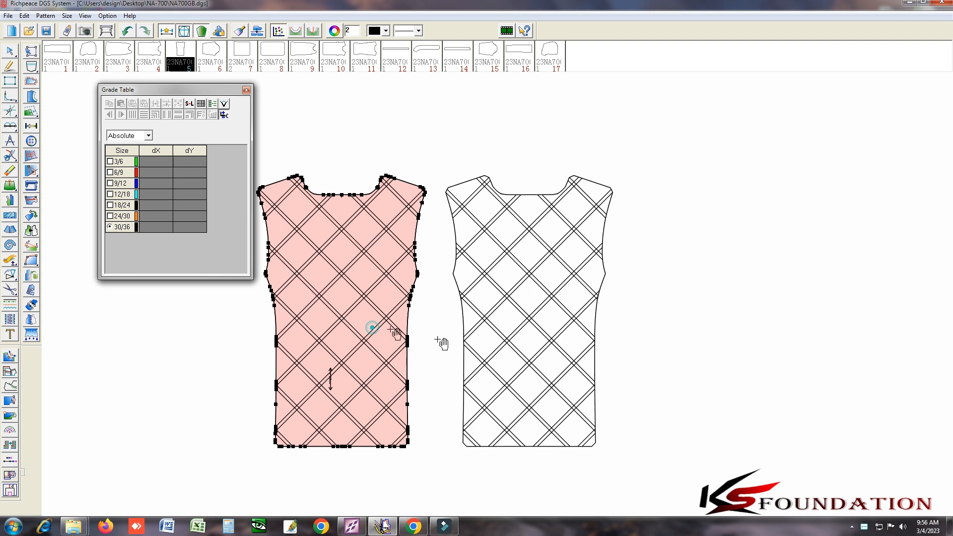
scroll(503, 298, "down", 2)
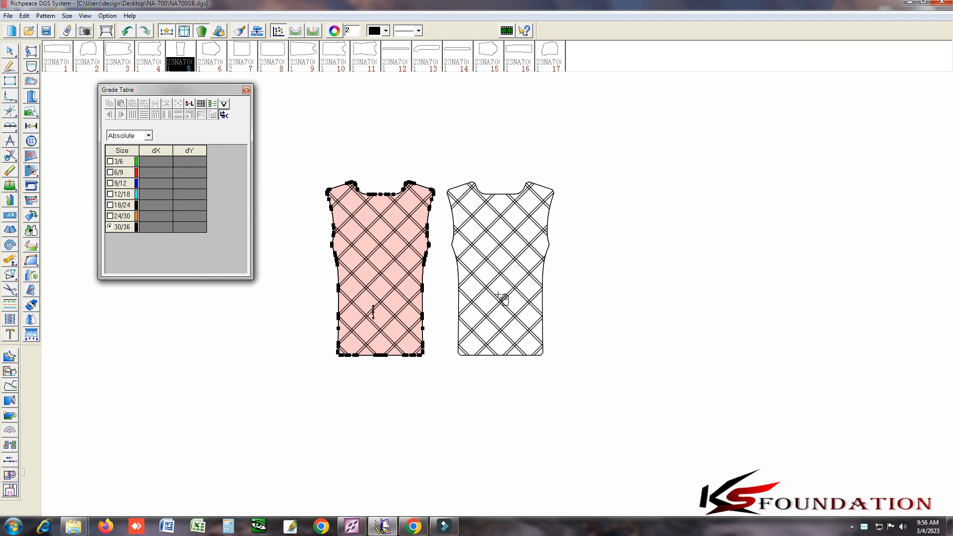
Make a duplicate of the graded body piece in the work area
right_click(590, 180)
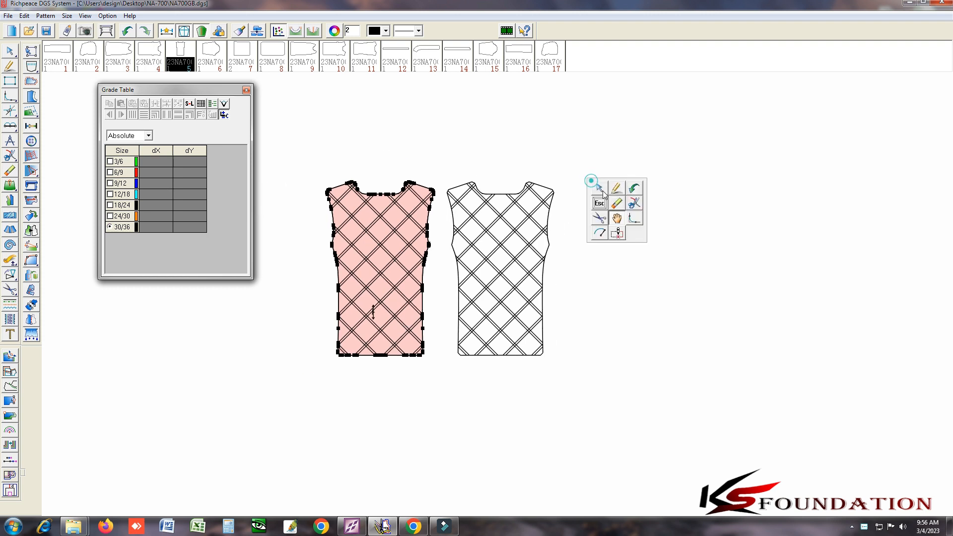
left_click(613, 215)
left_click(340, 269)
key("ctrl+v")
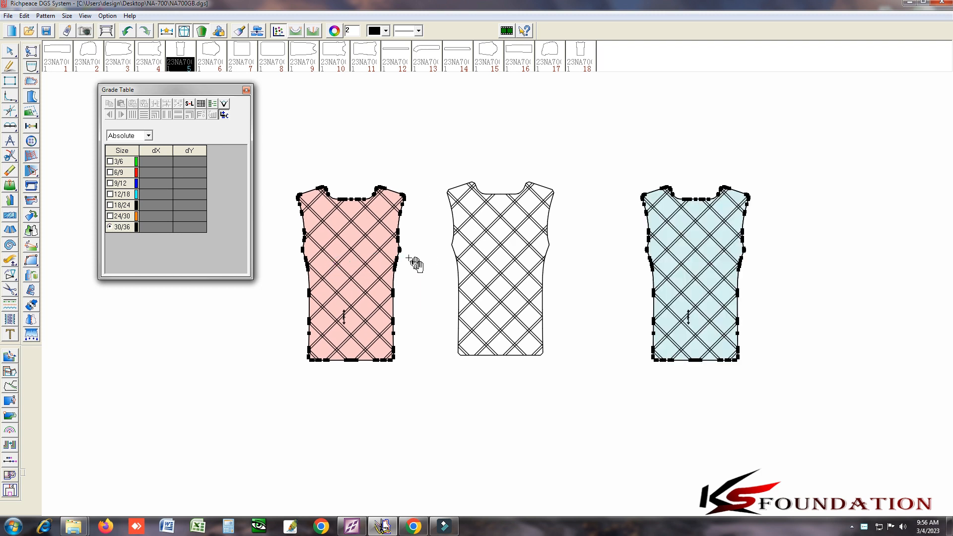
Clear the original body piece from the work area and place its duplicate beside the design lines
left_click(239, 30)
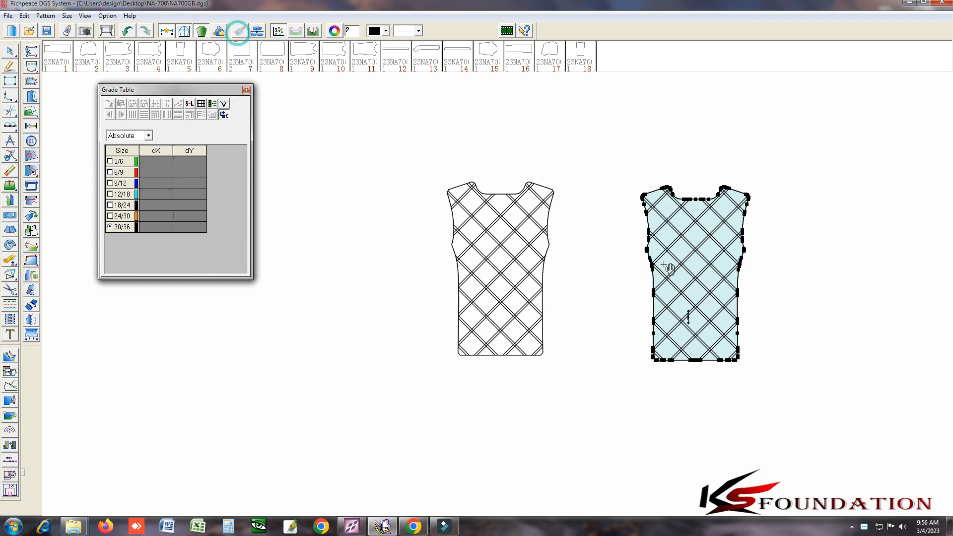
left_click(703, 262)
left_click(389, 259)
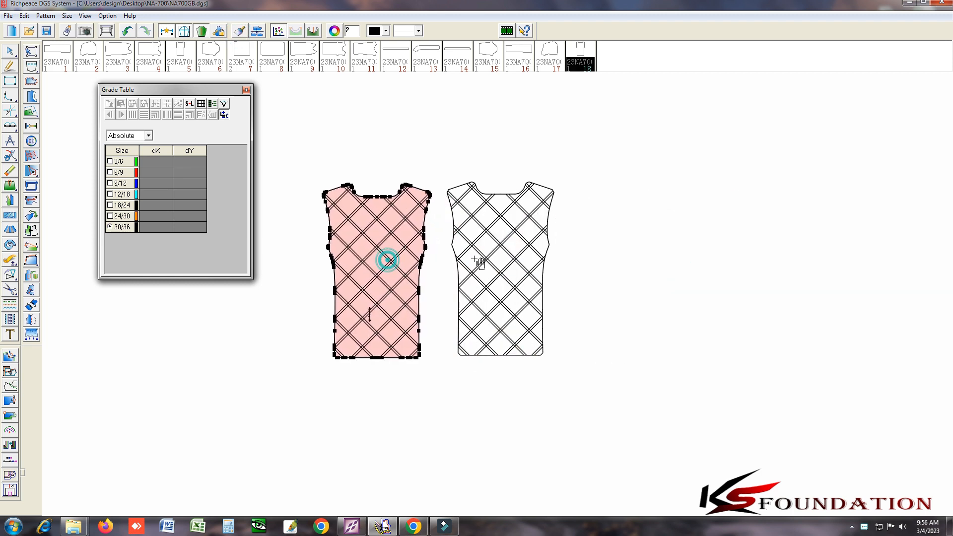
scroll(492, 278, "up", 2)
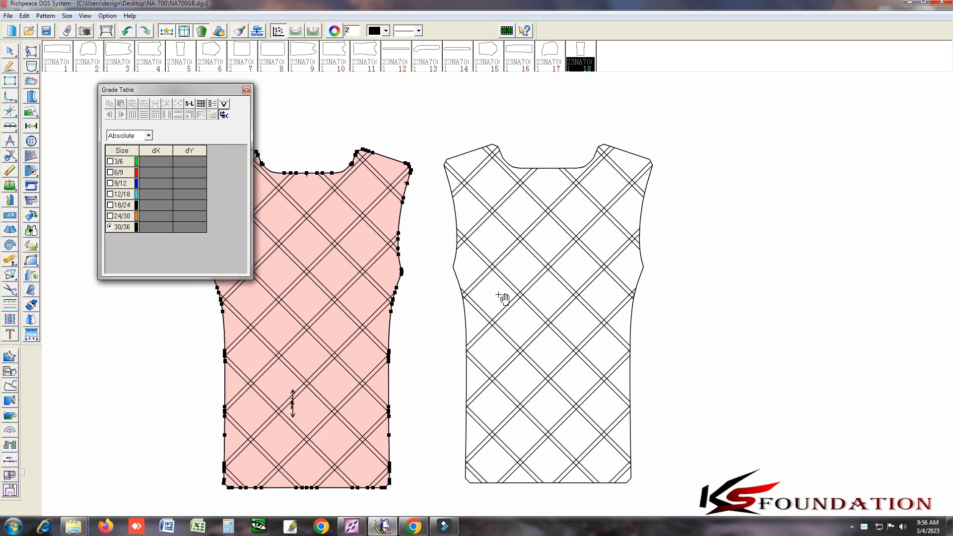
scroll(503, 298, "down", 1)
Cut a new pattern piece from the whole outline and inner diamond design lines with the Forfex tool
right_click(693, 298)
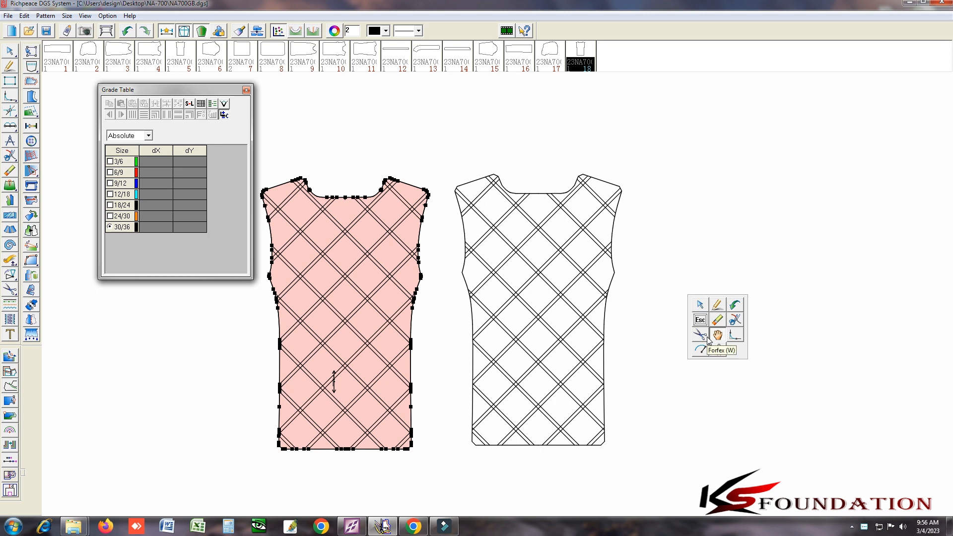
left_click(699, 334)
left_click_drag(452, 161, 552, 238)
left_click_drag(673, 364, 686, 476)
right_click(640, 287)
right_click(668, 309)
left_click(891, 218)
Move the new piece off the design lines, remove the leftover lines, and place the piece beside the graded duplicate
right_click(678, 280)
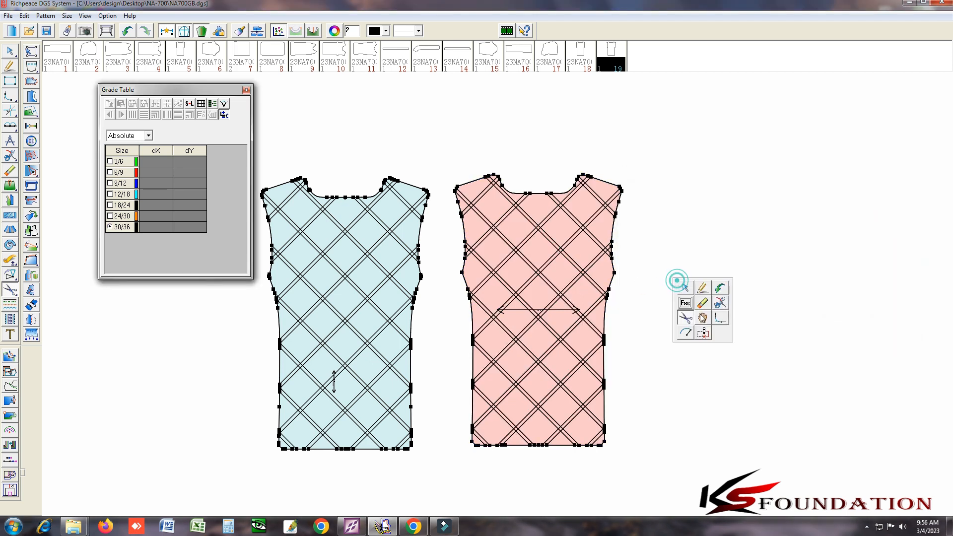
left_click(704, 317)
left_click_drag(528, 298, 748, 304)
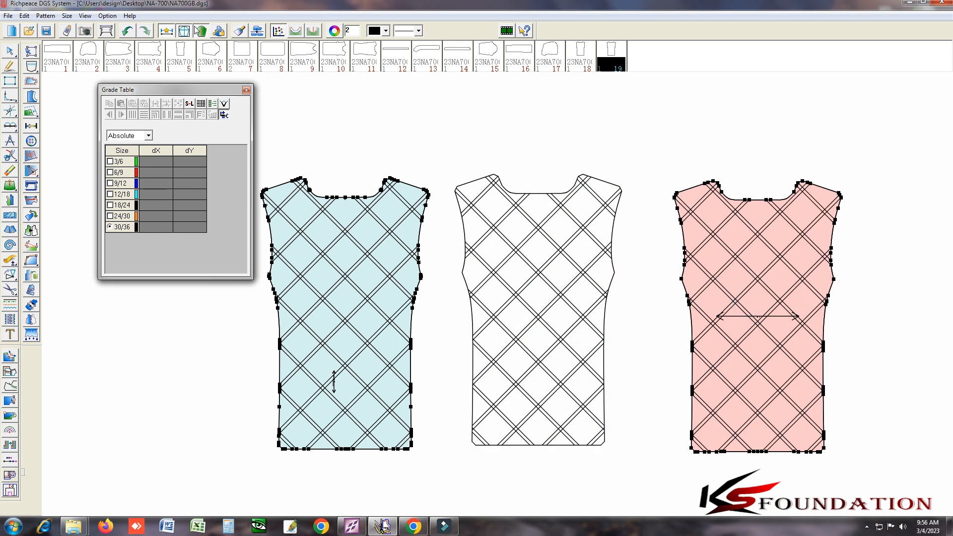
left_click(505, 248)
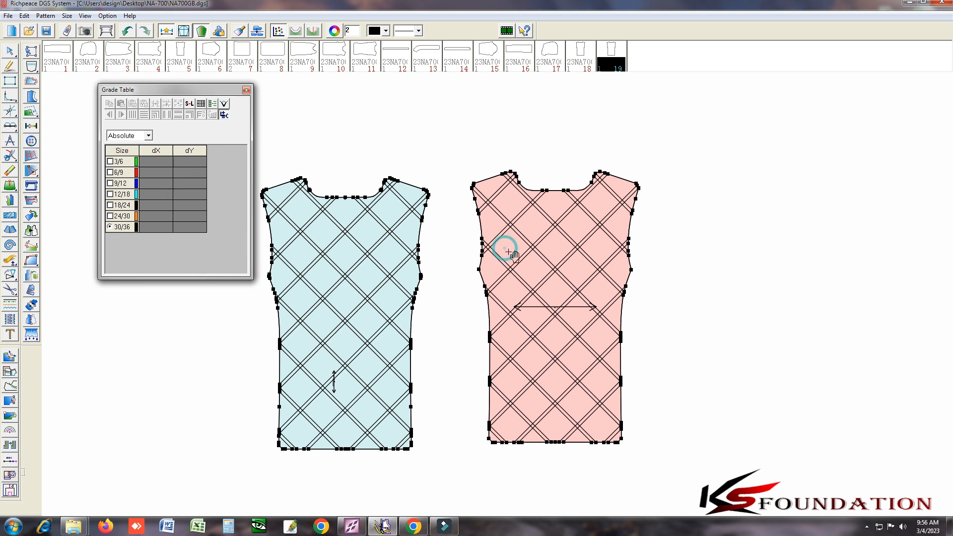
Compare the grading of the duplicate and the new piece with all sizes shown
key("F4")
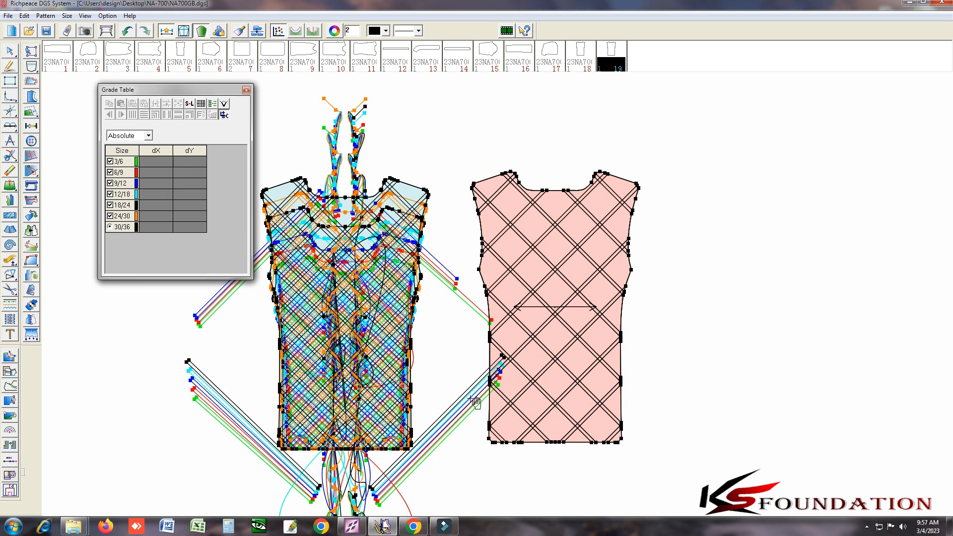
key("F4")
scroll(499, 295, "up", 4)
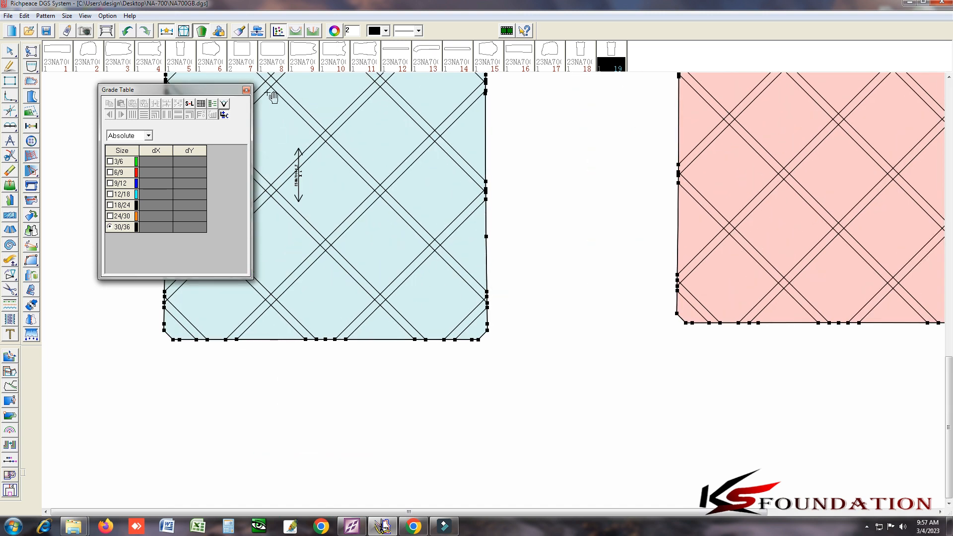
Close the Grade Table and move the graded duplicate closer to the new piece
left_click(246, 90)
scroll(492, 290, "down", 3)
key("space")
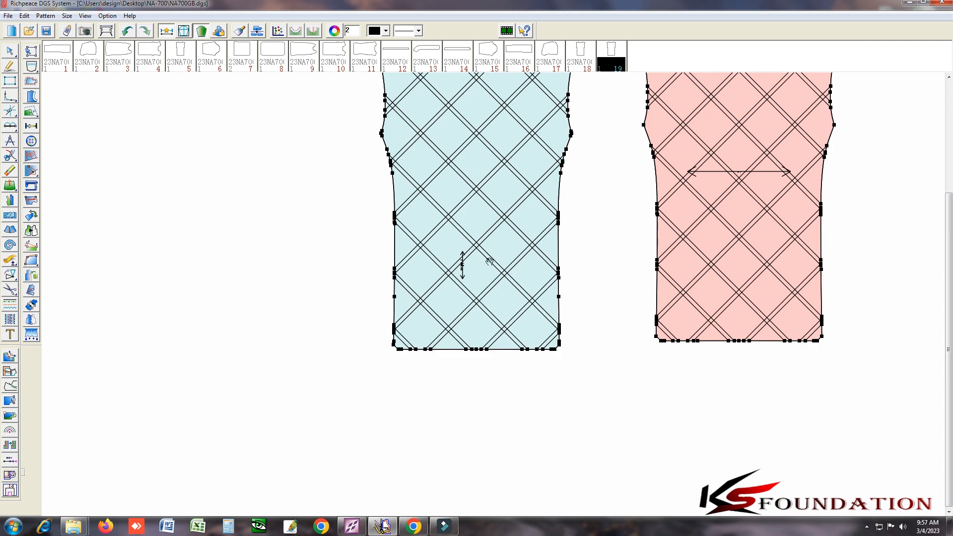
left_click(530, 255)
scroll(861, 237, "down", 3)
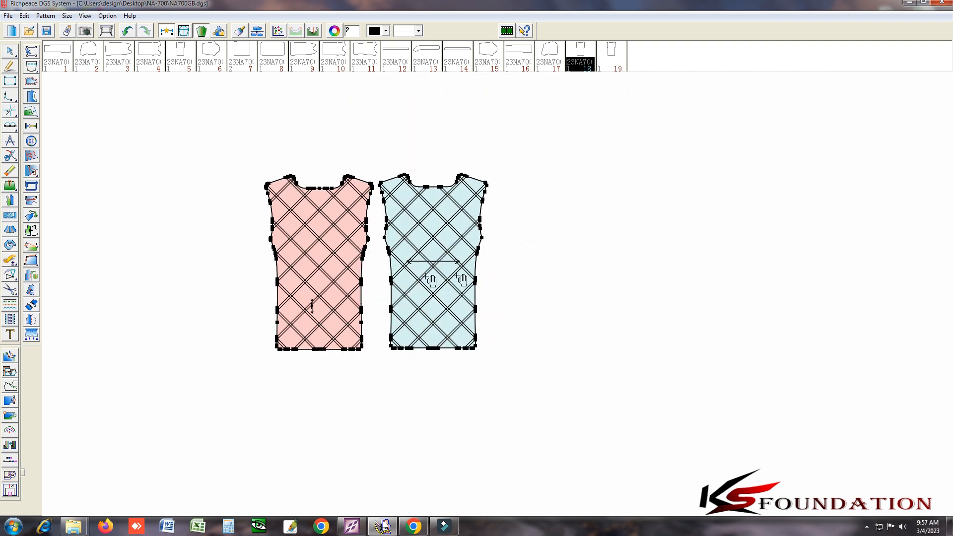
scroll(416, 275, "up", 2)
key("space")
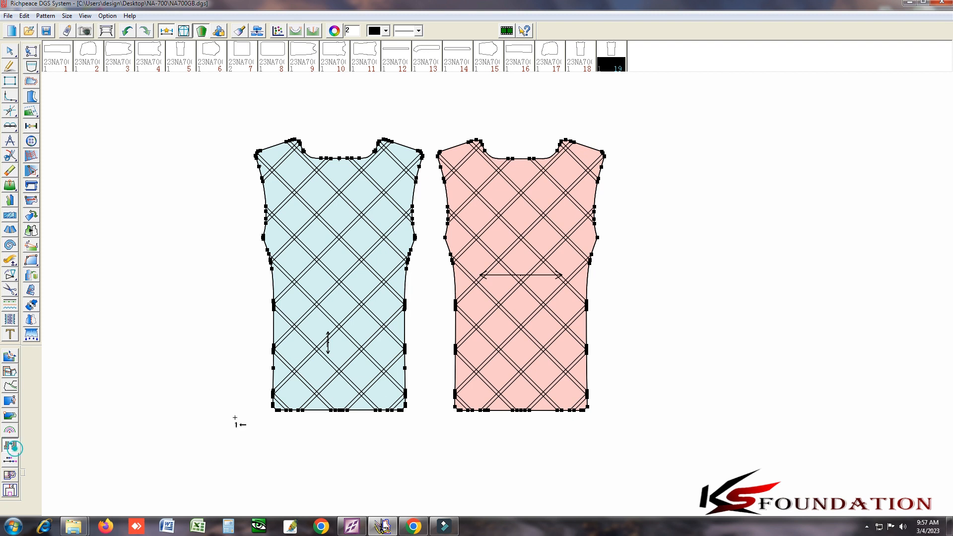
Try to copy the XY grading of the graded piece's lower-right corner points as a group to the new piece's matching corner
left_click(10, 445)
scroll(427, 304, "up", 5)
left_click_drag(388, 286, 324, 345)
scroll(496, 292, "down", 3)
scroll(694, 218, "down", 1)
scroll(616, 328, "up", 4)
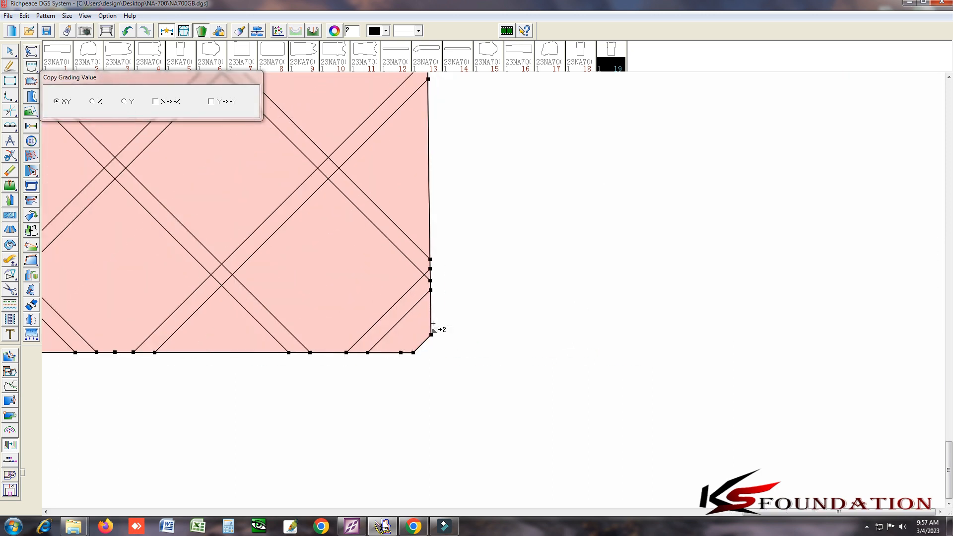
scroll(432, 323, "up", 1)
left_click_drag(446, 323, 371, 381)
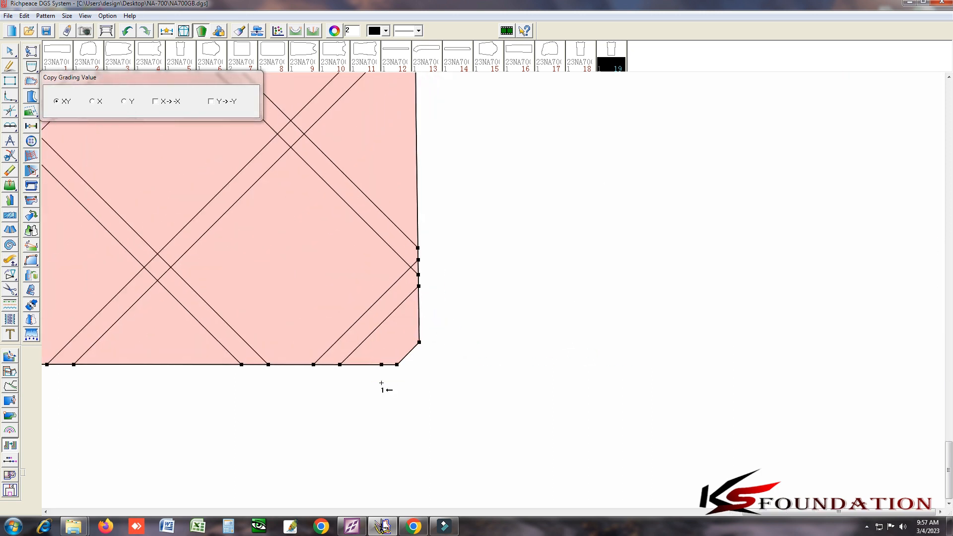
Check the group-copied corner grading with all sizes shown, and undo the copy
scroll(383, 383, "down", 7)
right_click(339, 332)
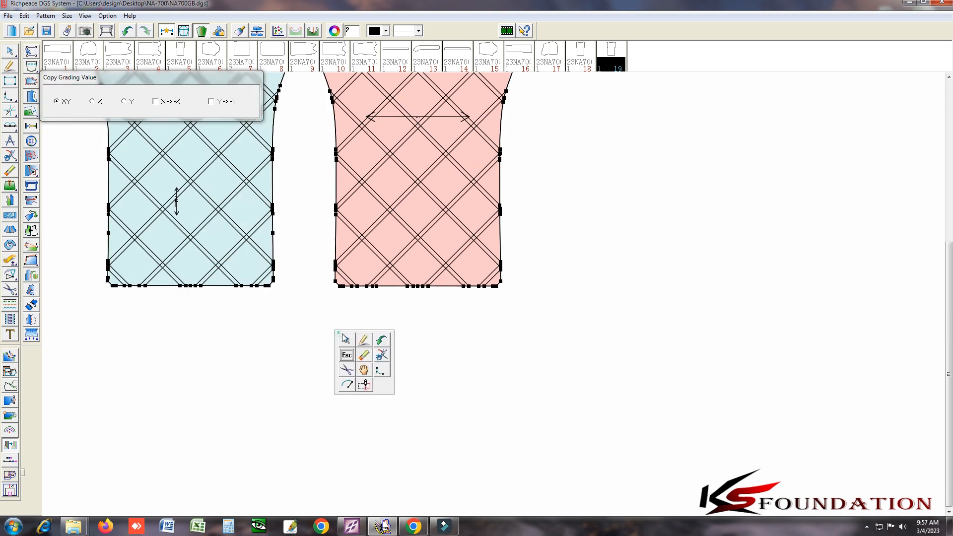
left_click(364, 367)
left_click_drag(236, 228, 240, 229)
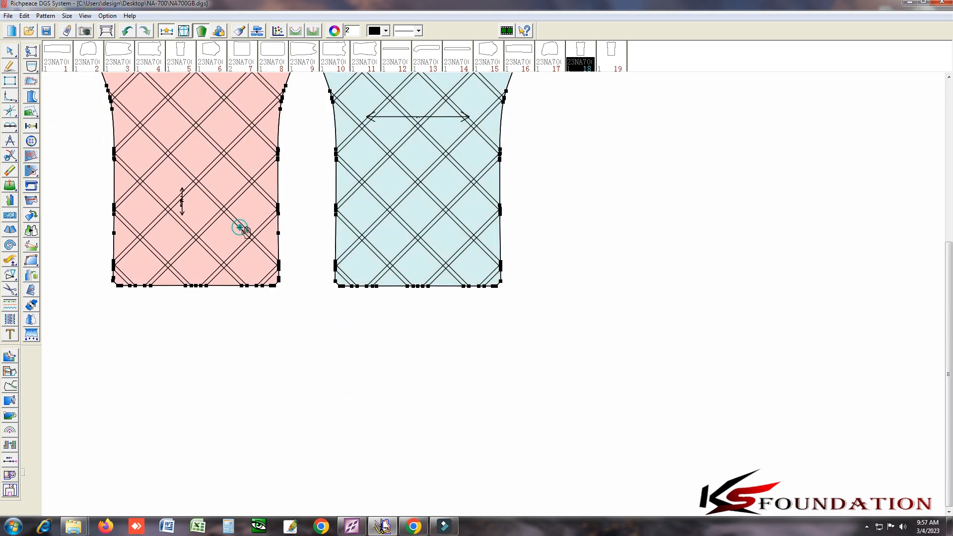
key("F4")
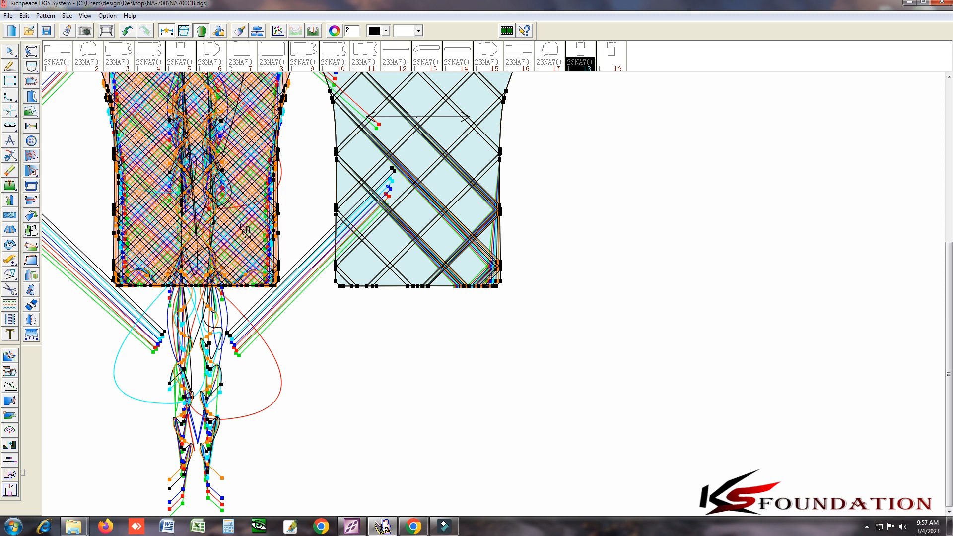
key("F4")
scroll(397, 268, "up", 5)
scroll(387, 332, "down", 5)
key("ctrl+z")
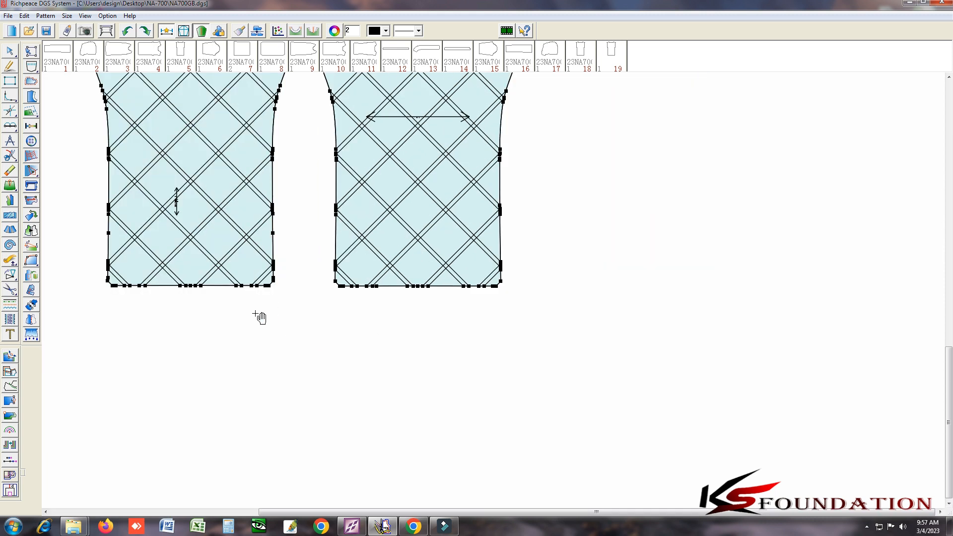
Examine the bottom-edge grade points of both pieces, comparing all sizes with the base size
scroll(497, 291, "up", 2)
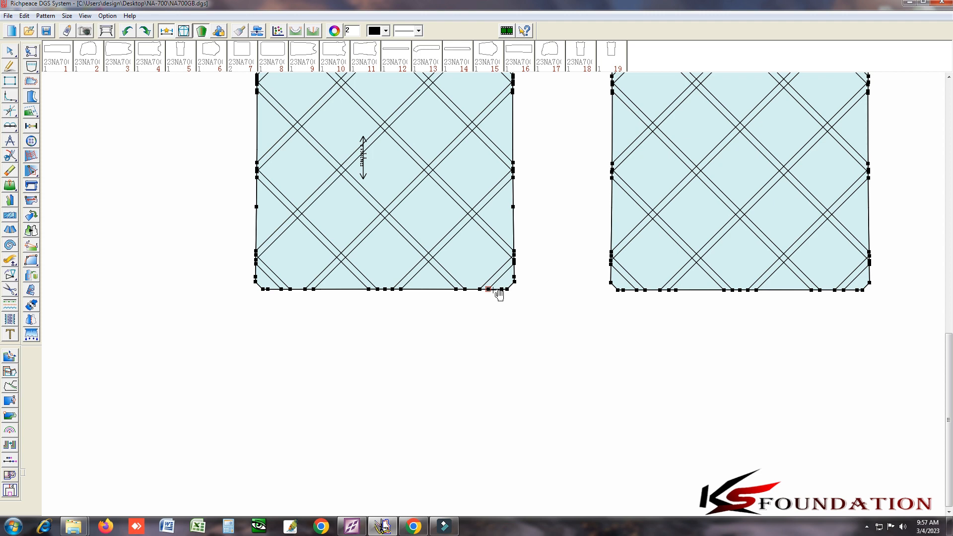
scroll(493, 290, "up", 5)
key("F4")
scroll(493, 290, "down", 2)
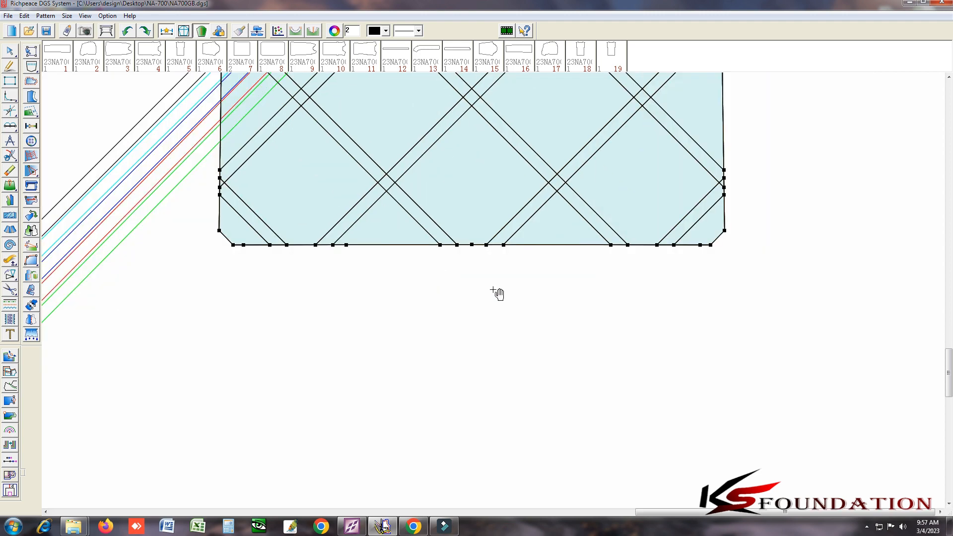
scroll(496, 292, "down", 3)
scroll(496, 293, "up", 2)
scroll(497, 293, "down", 1)
scroll(492, 289, "up", 1)
key("F4")
scroll(510, 307, "down", 1)
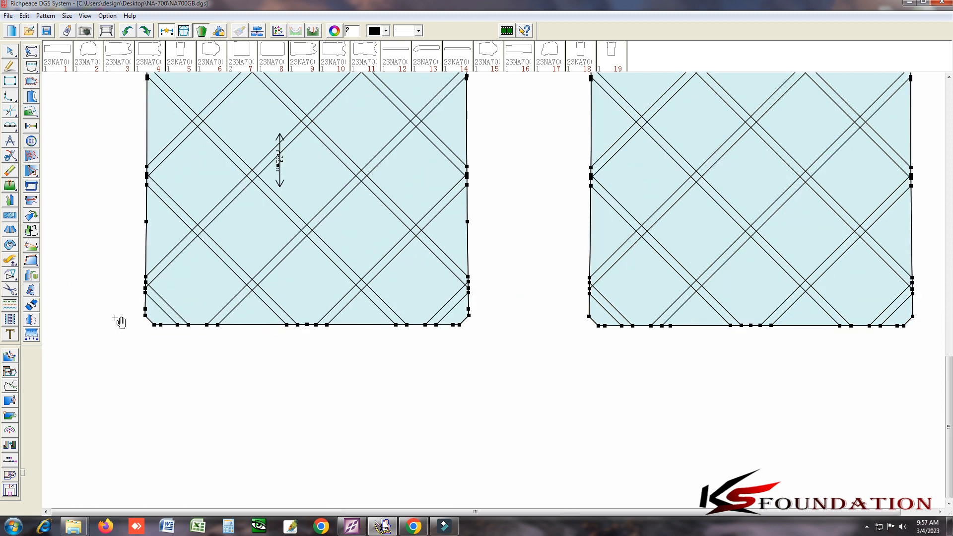
Copy the XY grading of the lower-right corner and adjacent hem points, one by one, to the matching points of the new piece
left_click(11, 445)
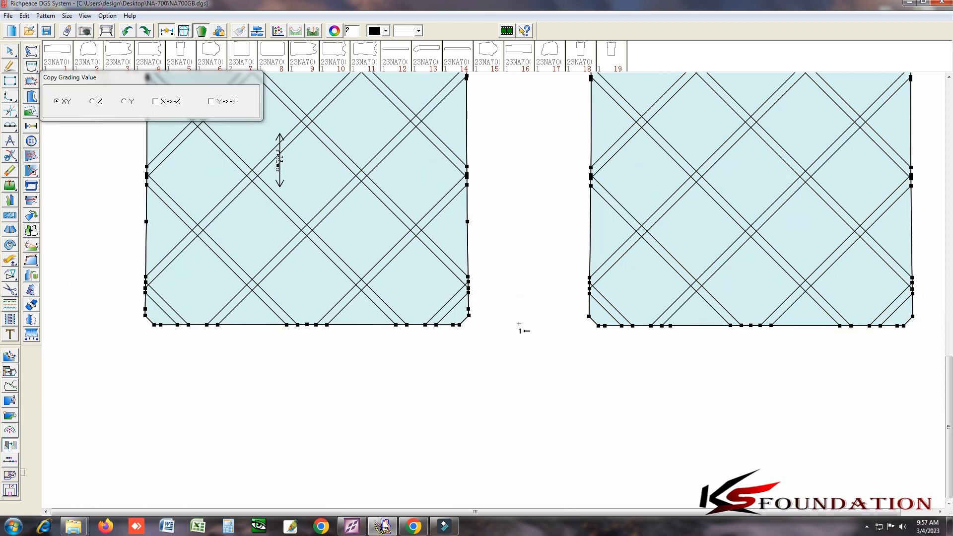
left_click(469, 315)
left_click(912, 315)
key("ctrl+z")
left_click(459, 325)
left_click(904, 325)
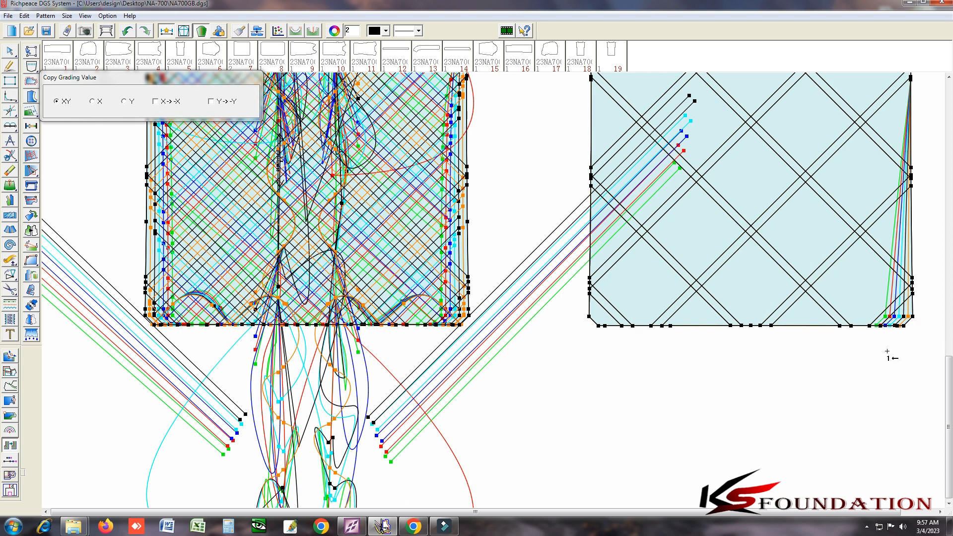
key("ctrl+z")
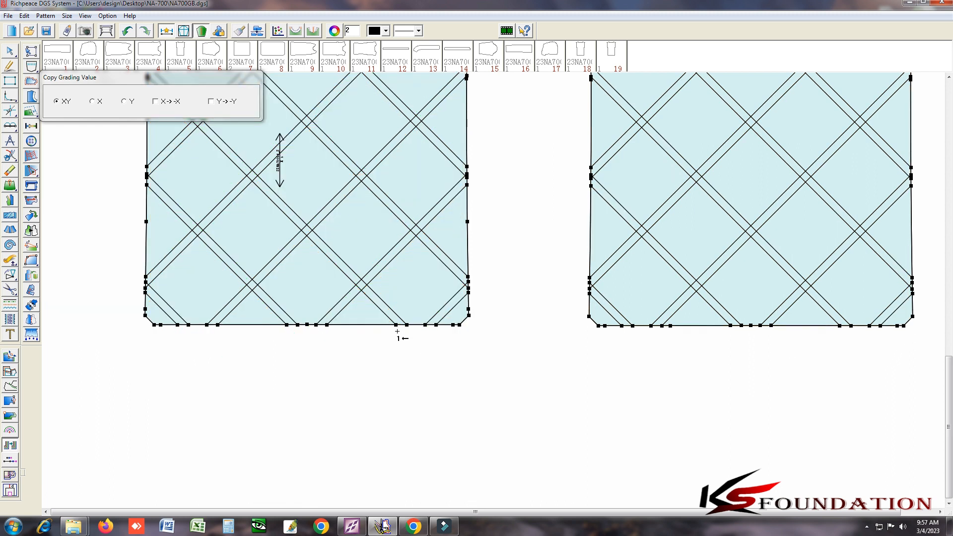
left_click(453, 325)
left_click(896, 326)
key("ctrl+z")
Try to copy the XY grading of the lone side-seam point below the graded piece's waist to the new piece's right side
scroll(494, 297, "down", 2)
scroll(493, 297, "up", 4)
scroll(493, 293, "up", 3)
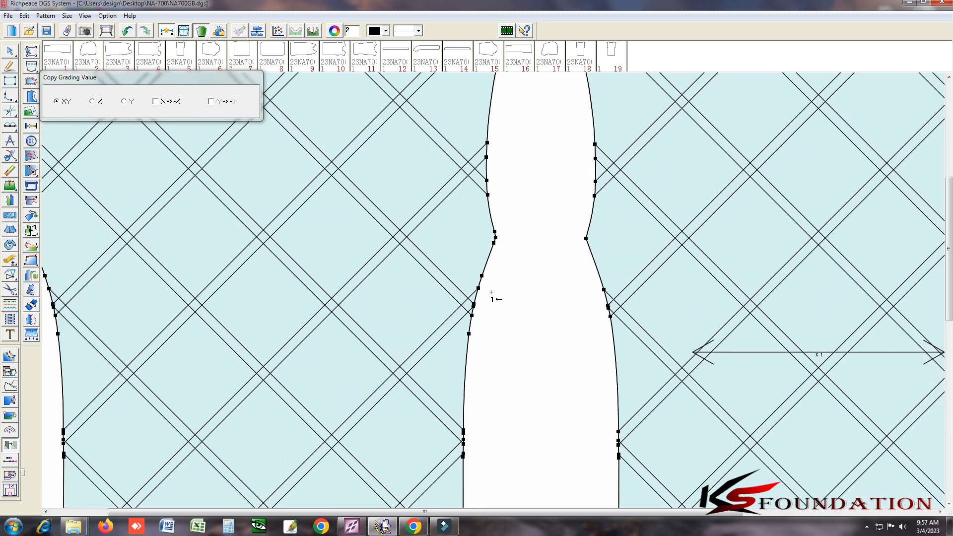
left_click(447, 373)
scroll(846, 407, "down", 1)
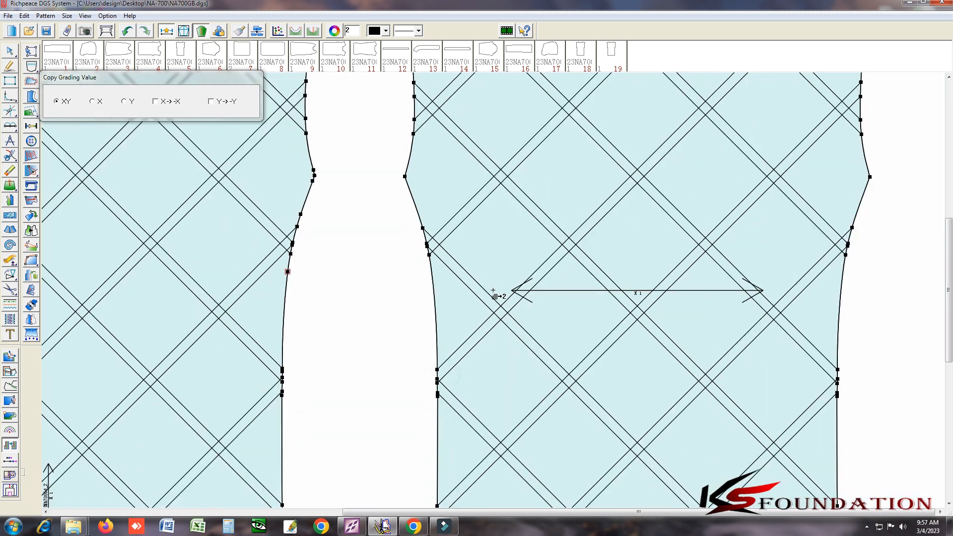
scroll(821, 244, "up", 1)
scroll(499, 298, "up", 1)
scroll(546, 321, "up", 4)
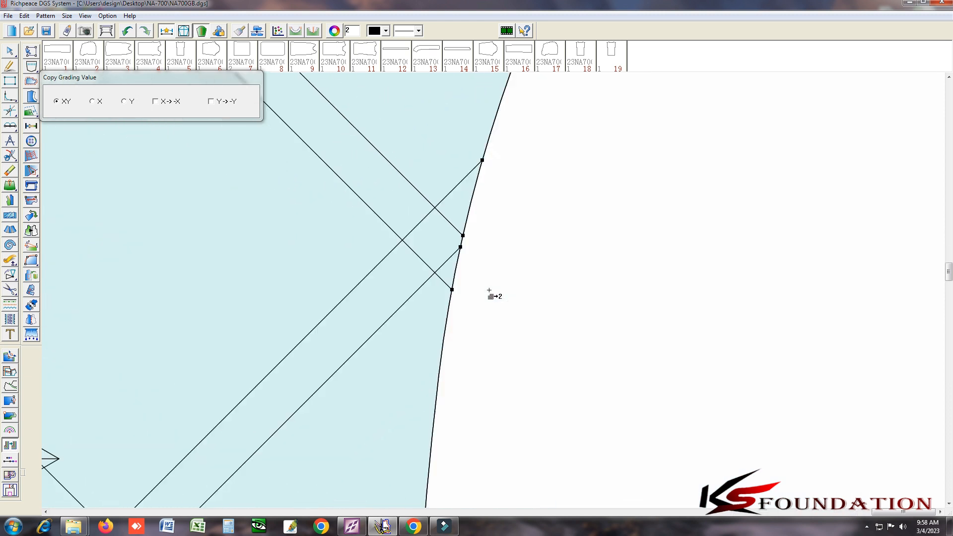
left_click(457, 288)
left_click(484, 308)
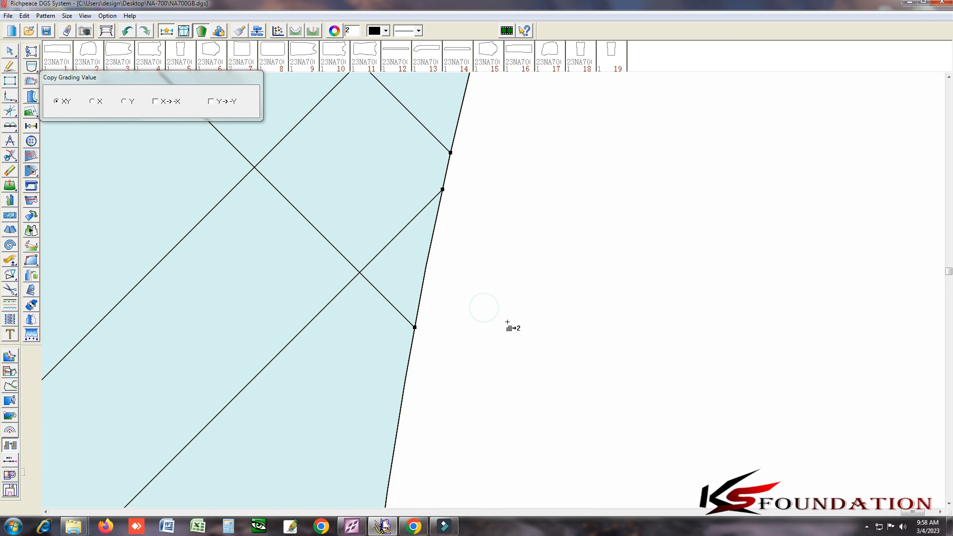
right_click(507, 322)
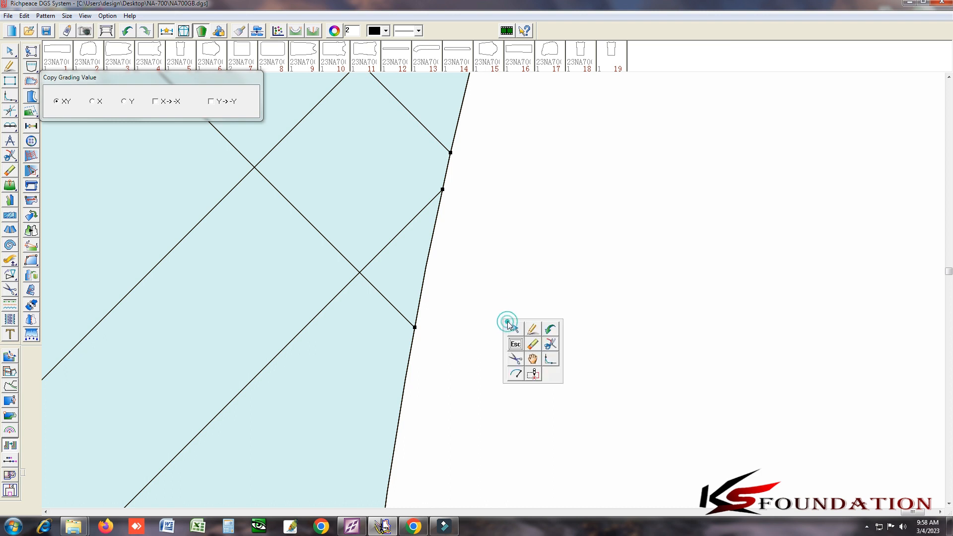
Try splitting the diagonal line 0.07 from its end at the new piece's right side seam and erasing the short end, and undo it
left_click(546, 346)
left_click(408, 315)
left_click(402, 316)
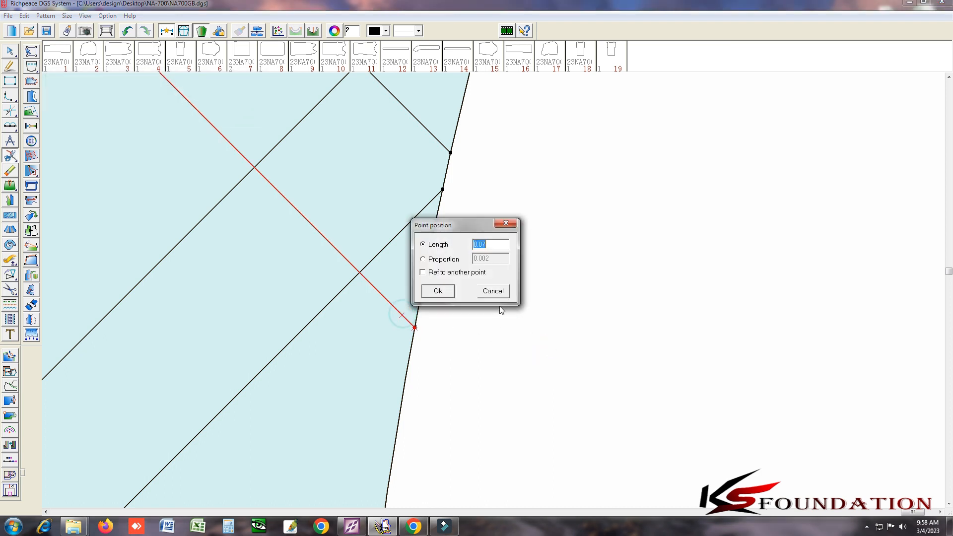
left_click(428, 288)
right_click(511, 313)
left_click(534, 337)
left_click(411, 323)
scroll(410, 318, "up", 2)
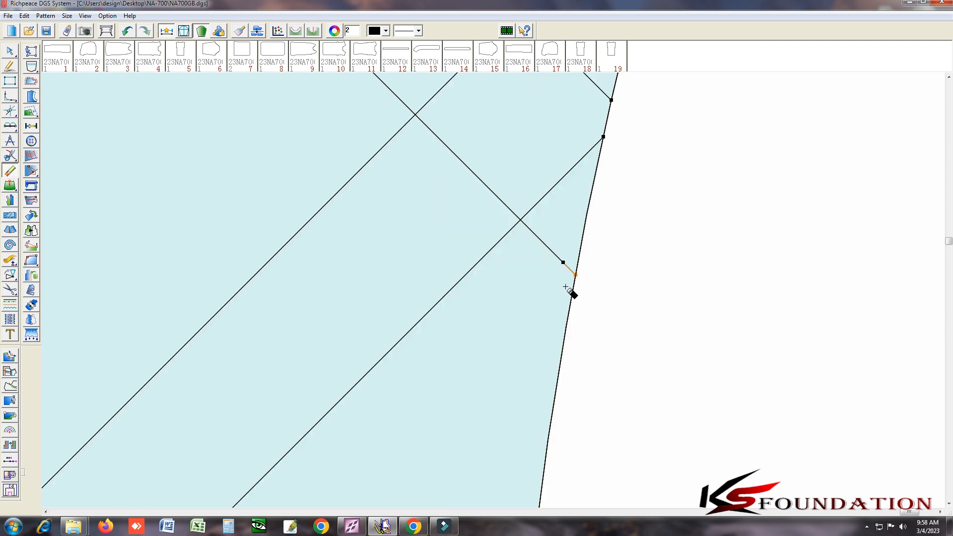
left_click(570, 266)
key("ctrl+z")
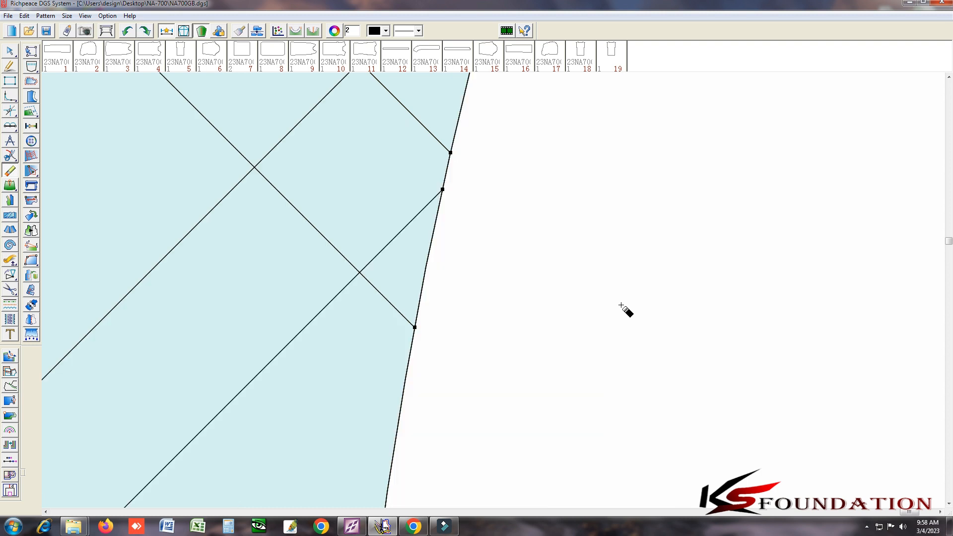
Copy the XY grading of the lowest point in the first right side-seam cluster below the hip curve to the new piece's matching point
scroll(495, 293, "down", 5)
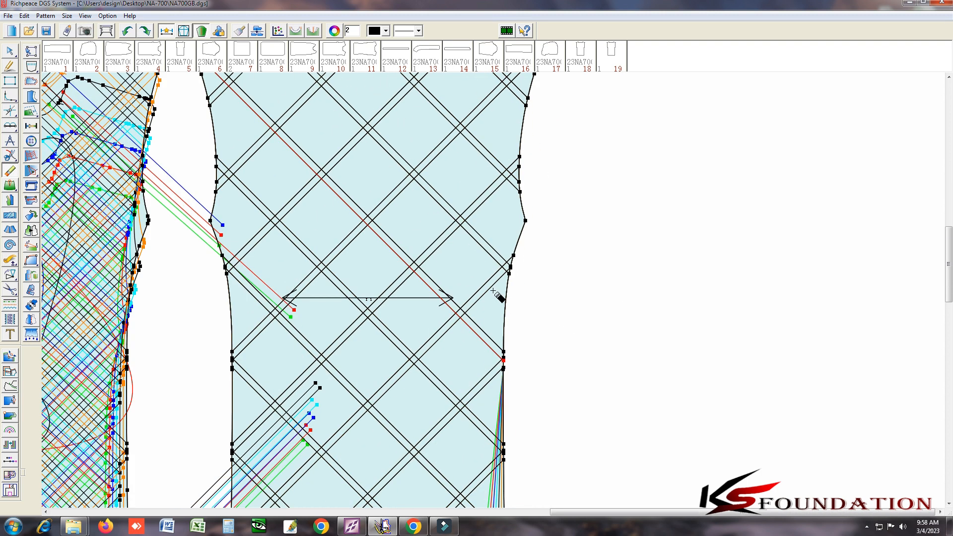
scroll(502, 303, "up", 5)
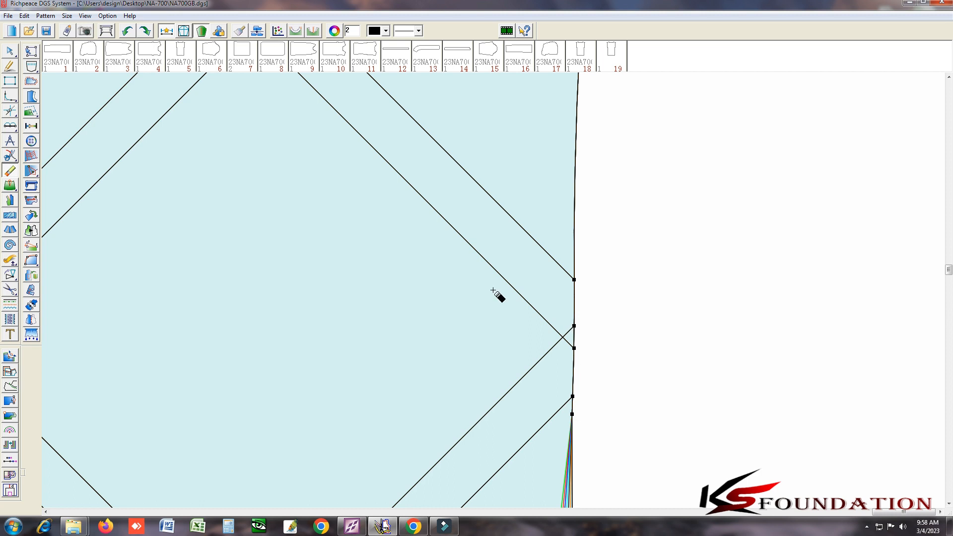
scroll(493, 290, "down", 3)
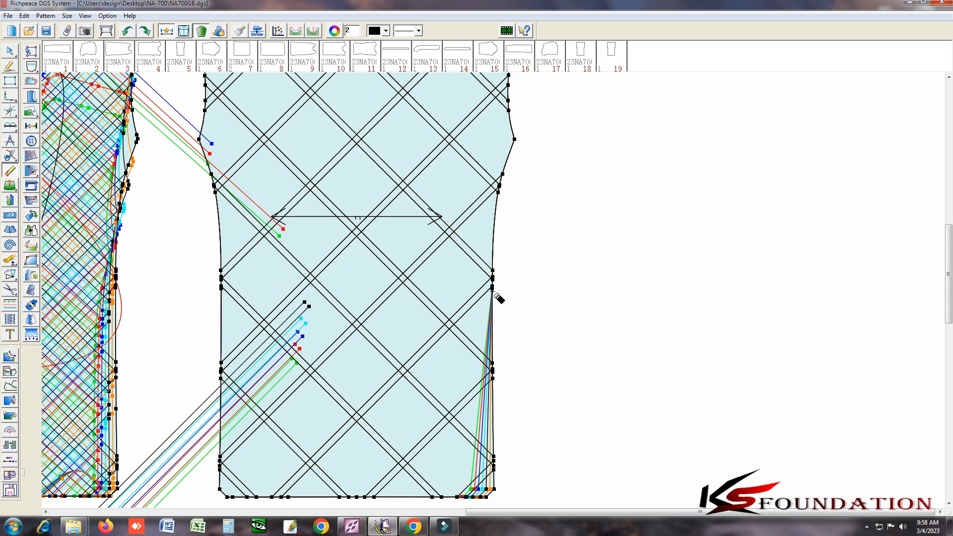
key("F4")
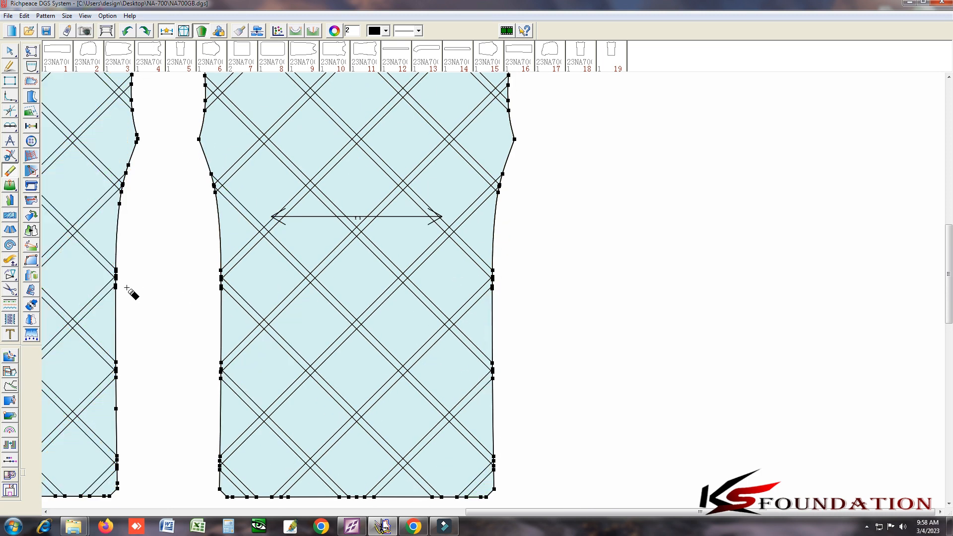
scroll(127, 287, "up", 3)
left_click(10, 439)
left_click(459, 290)
scroll(493, 294, "down", 5)
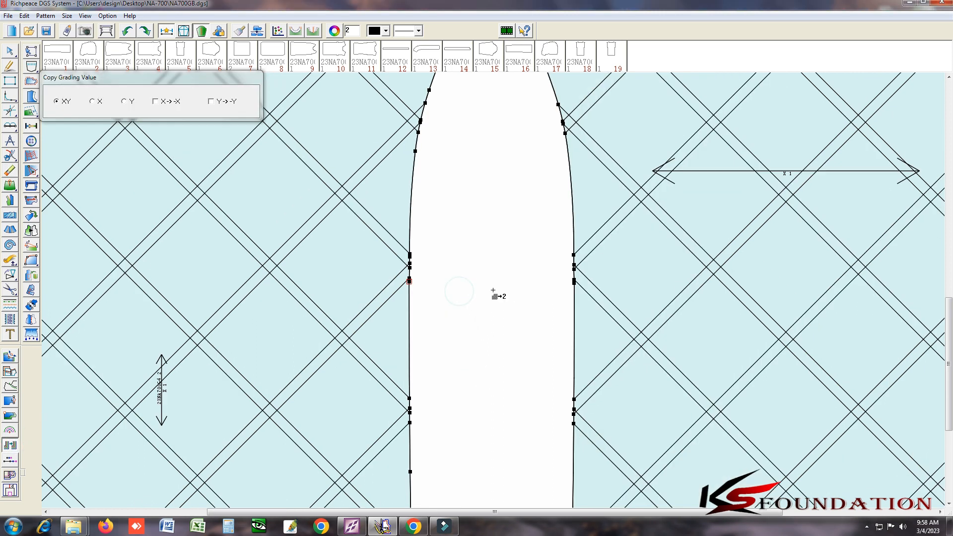
scroll(519, 288, "up", 3)
scroll(493, 291, "up", 3)
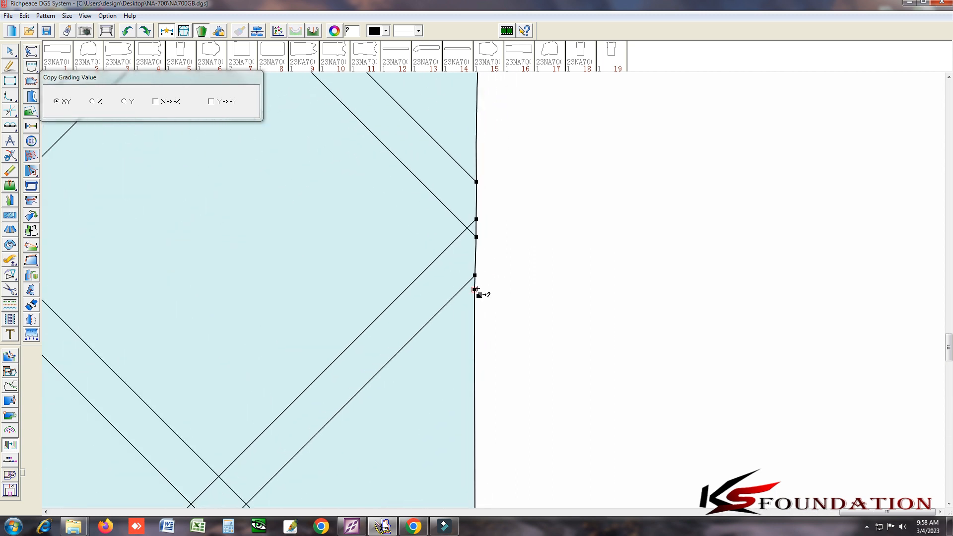
left_click(474, 289)
scroll(494, 293, "down", 4)
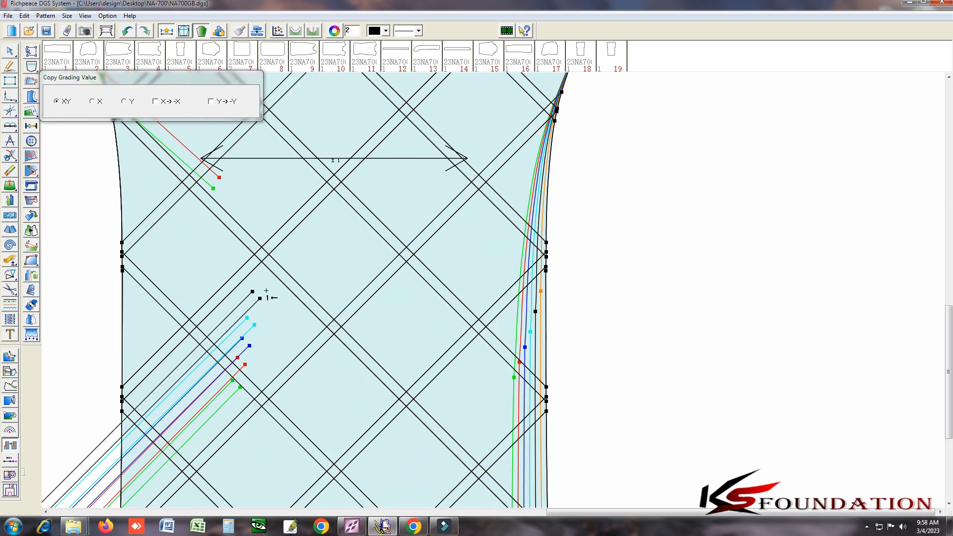
Copy the XY grading of the outward-pointing mid-height corner on the right side seam to the same corner of the new piece
scroll(492, 289, "down", 2)
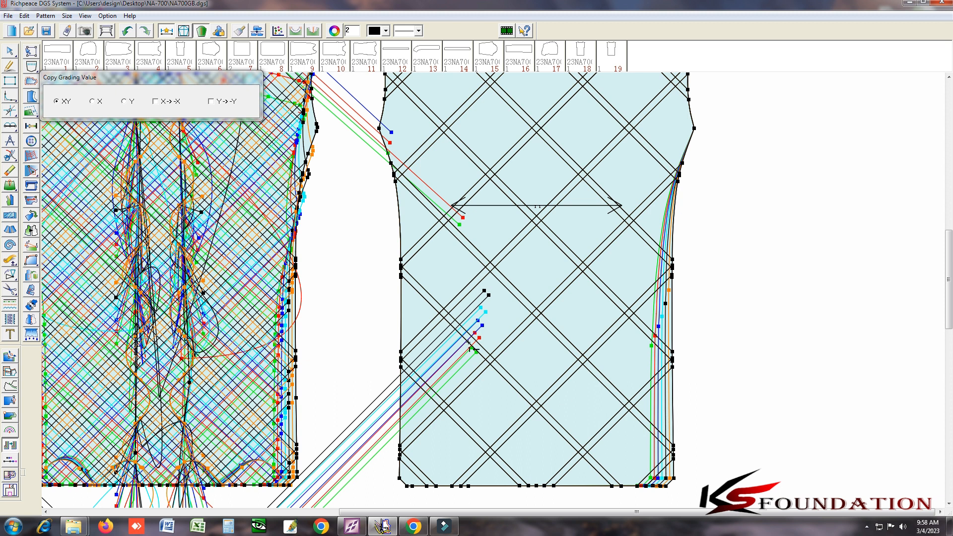
key("F4")
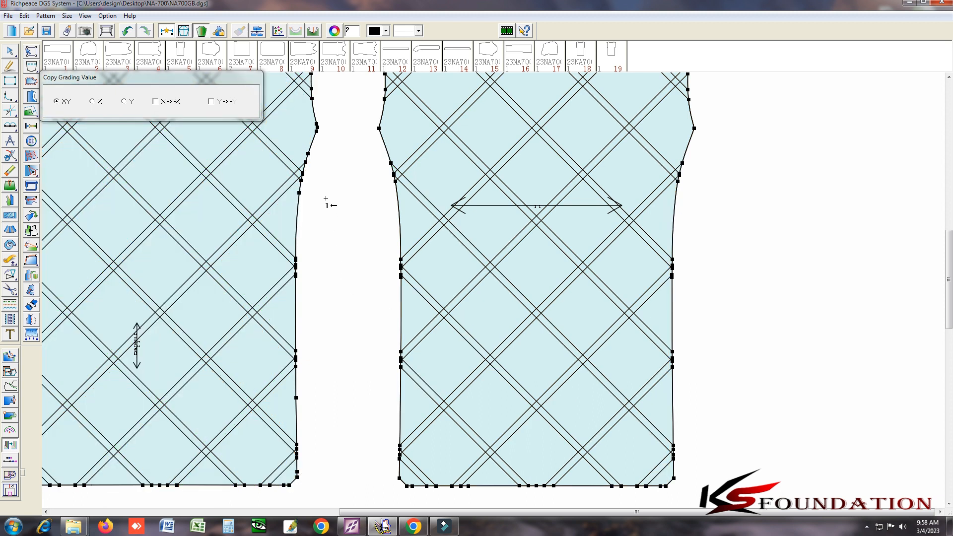
scroll(491, 291, "up", 2)
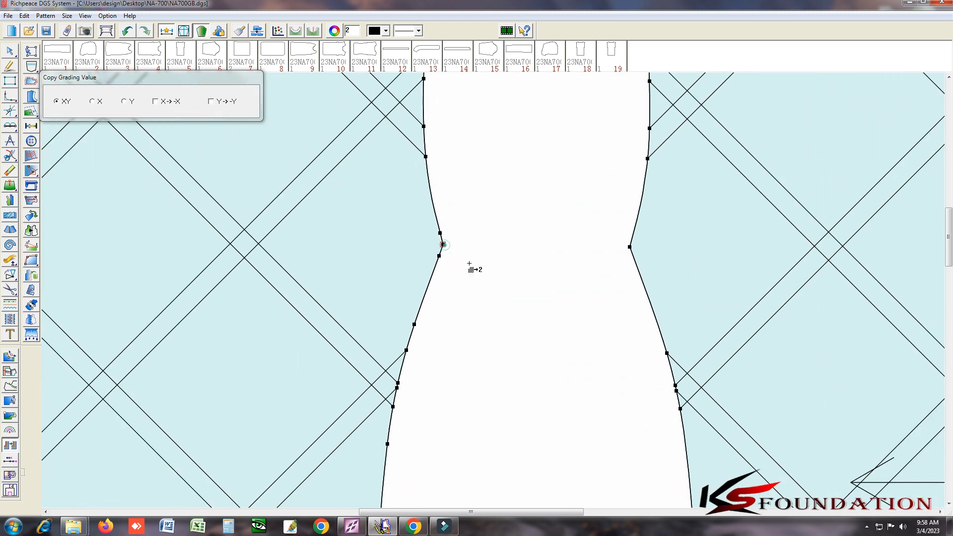
scroll(496, 292, "down", 3)
left_click(762, 248)
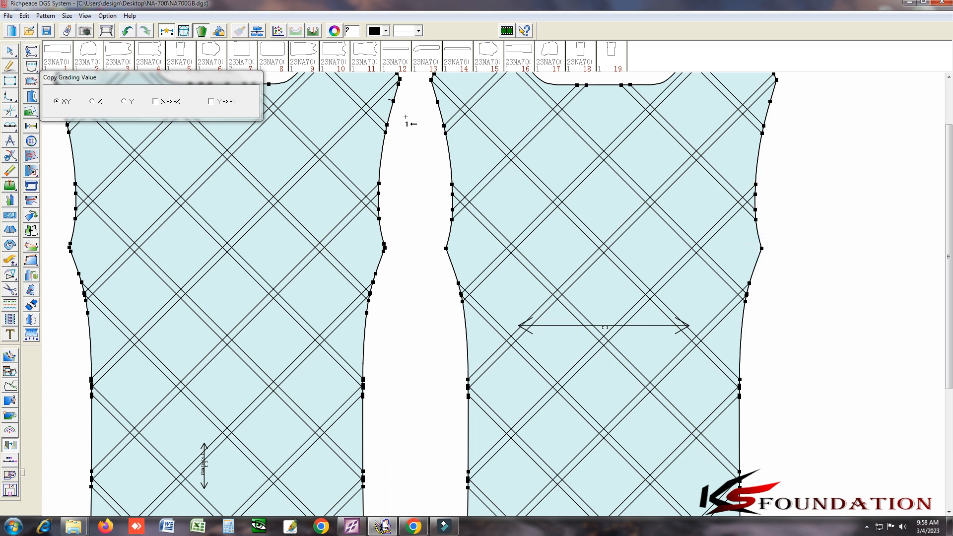
Copy the XY grading of the right armhole notch point to the matching armhole point of the new piece
left_click(393, 101)
scroll(368, 297, "down", 3)
scroll(493, 293, "up", 5)
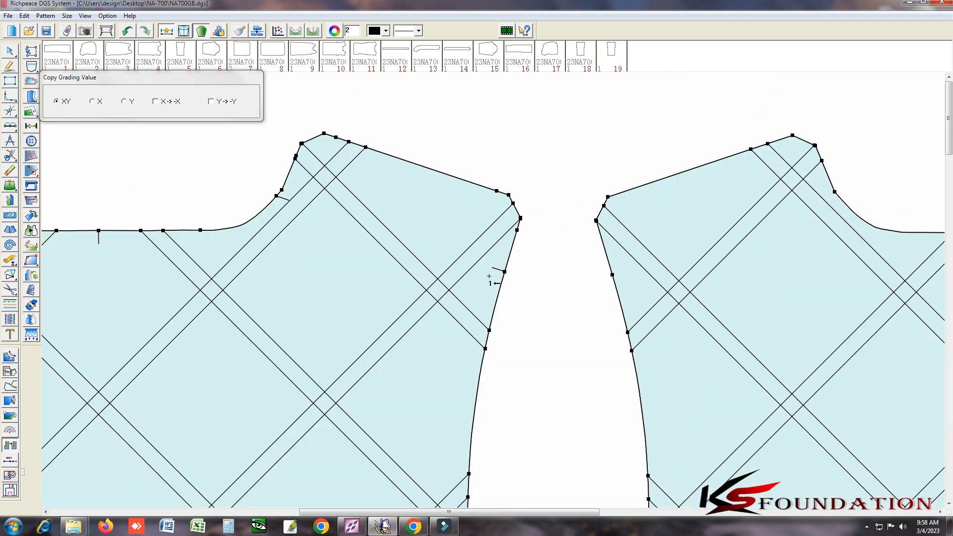
Copy the XY grading of the outermost corner at the top of the right armhole to the matching corner of the new piece
scroll(520, 294, "up", 2)
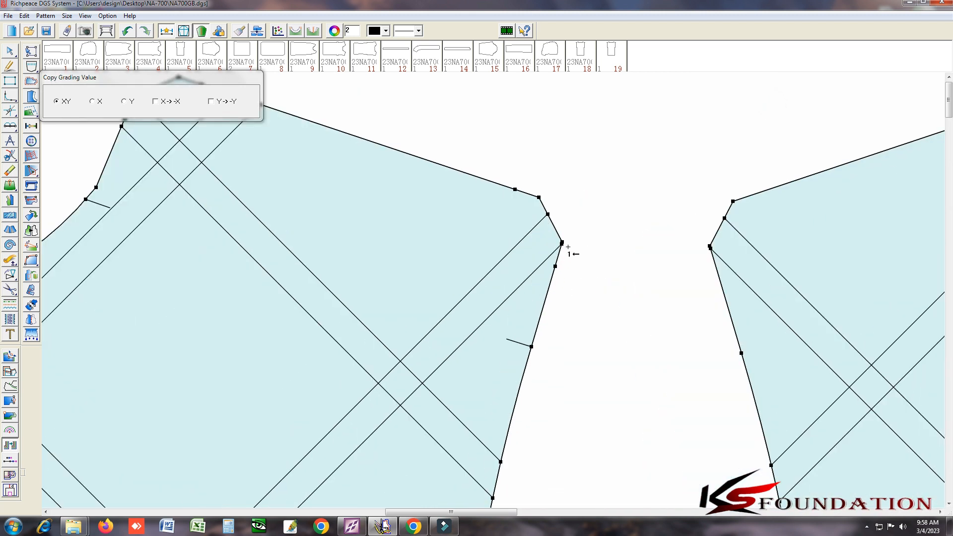
scroll(496, 294, "up", 3)
left_click(468, 276)
scroll(494, 289, "down", 3)
scroll(495, 288, "down", 3)
scroll(794, 296, "up", 2)
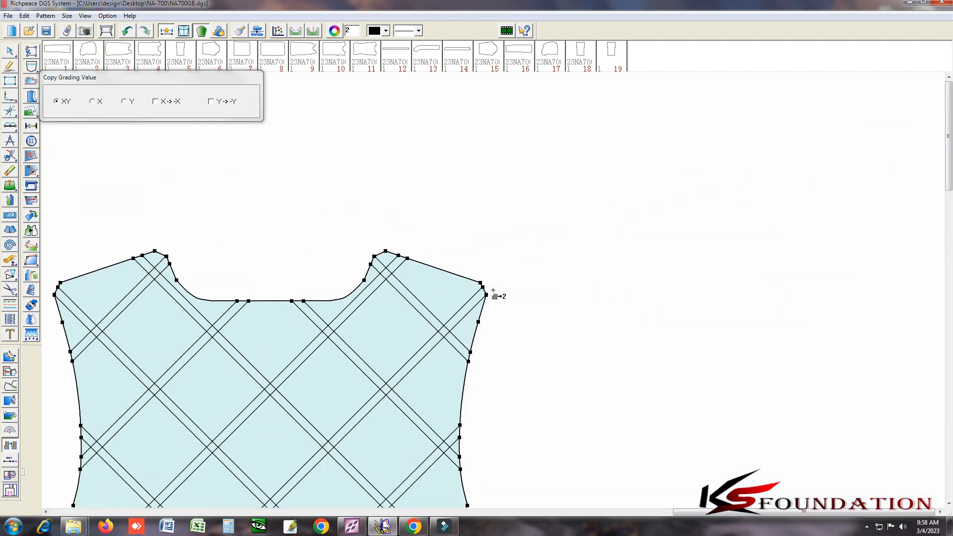
scroll(106, 280, "up", 2)
scroll(499, 298, "up", 4)
scroll(387, 288, "up", 3)
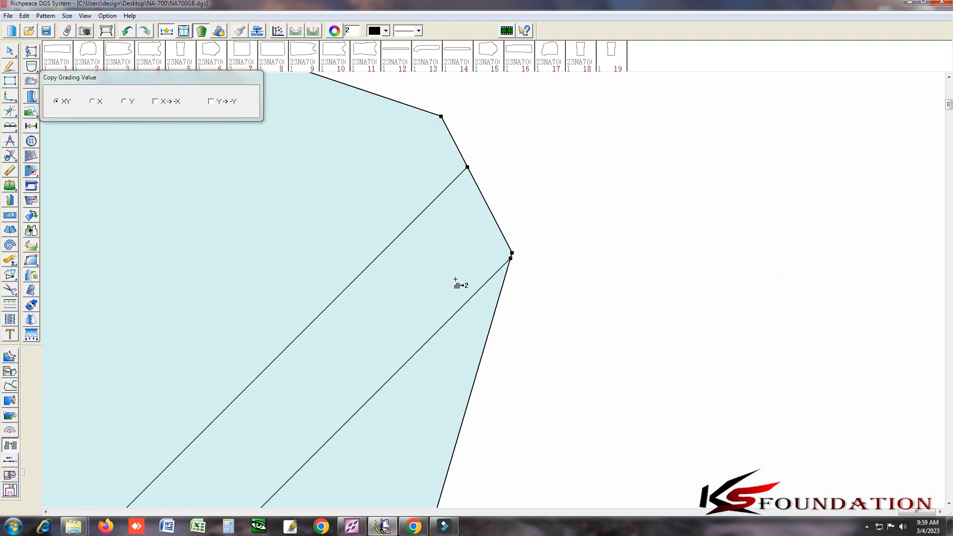
scroll(492, 292, "up", 1)
left_click(493, 272)
scroll(496, 290, "down", 14)
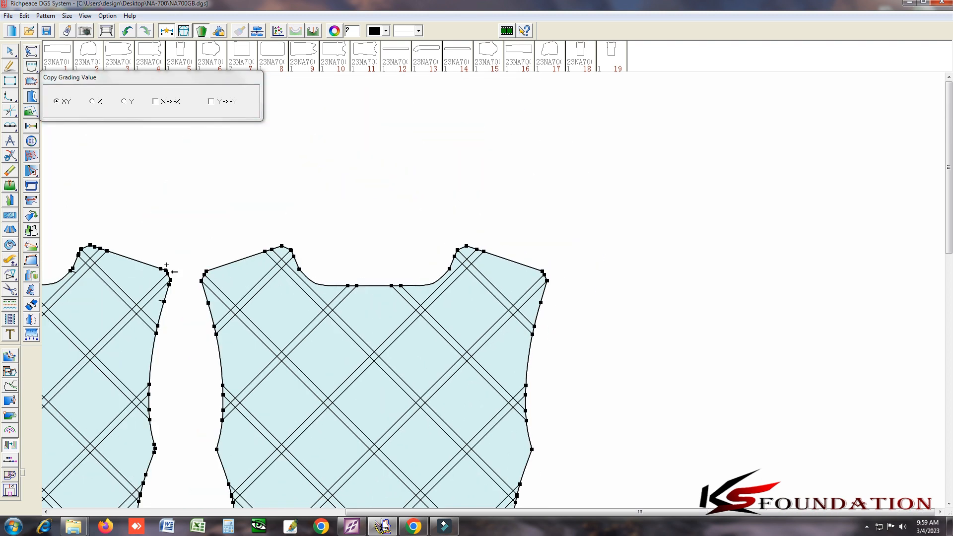
Copy the XY grading of the right shoulder seam's outer end to the new piece, and check the copied points with all sizes shown
left_click(166, 270)
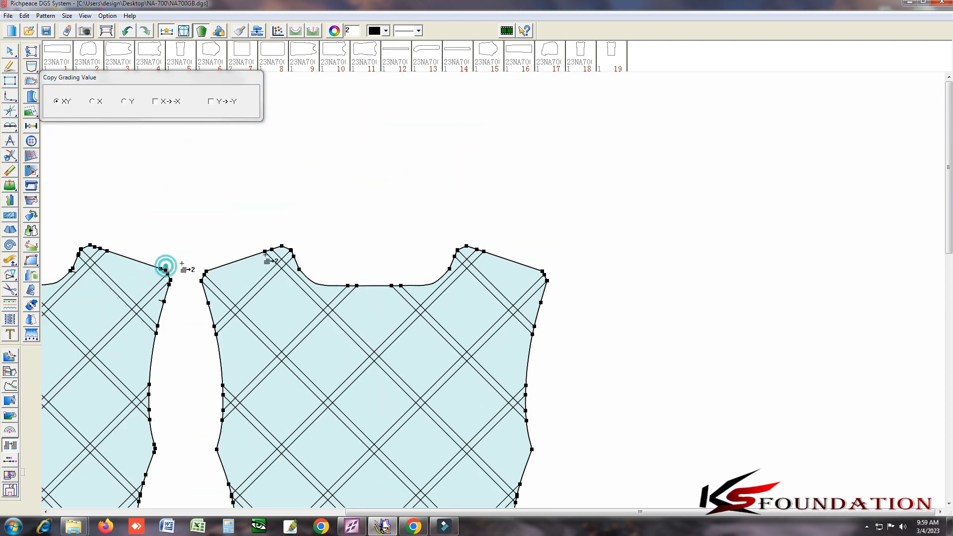
left_click(542, 272)
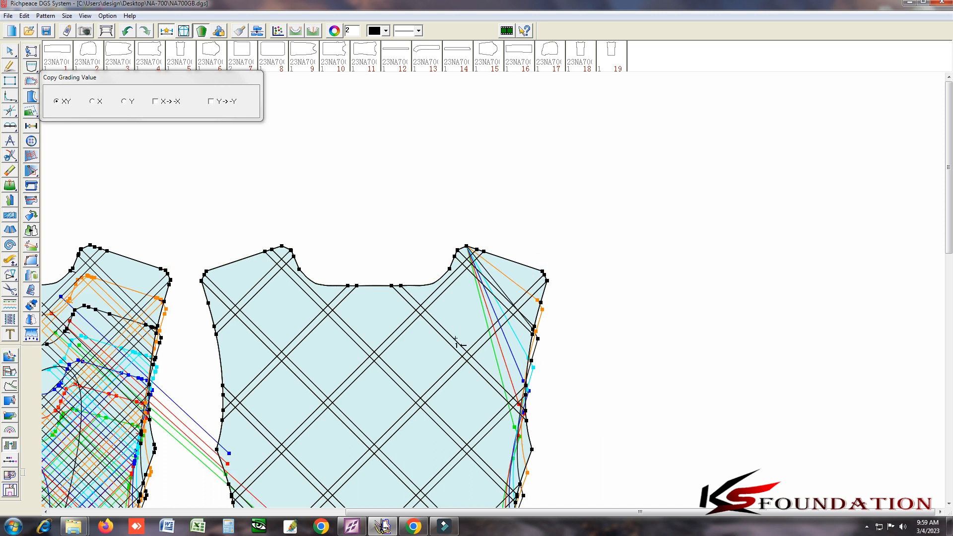
scroll(456, 343, "down", 5)
scroll(496, 297, "up", 3)
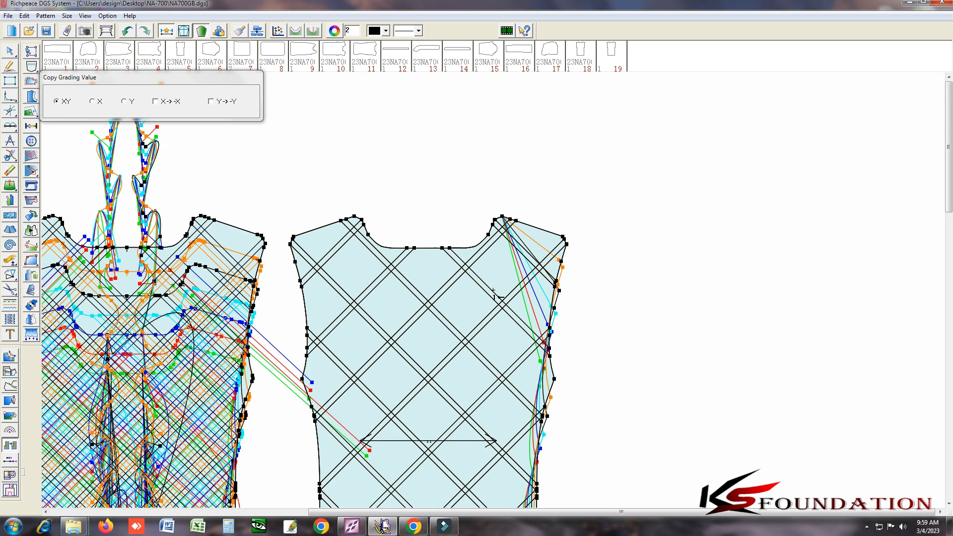
scroll(492, 292, "up", 2)
scroll(493, 290, "down", 2)
scroll(492, 290, "up", 3)
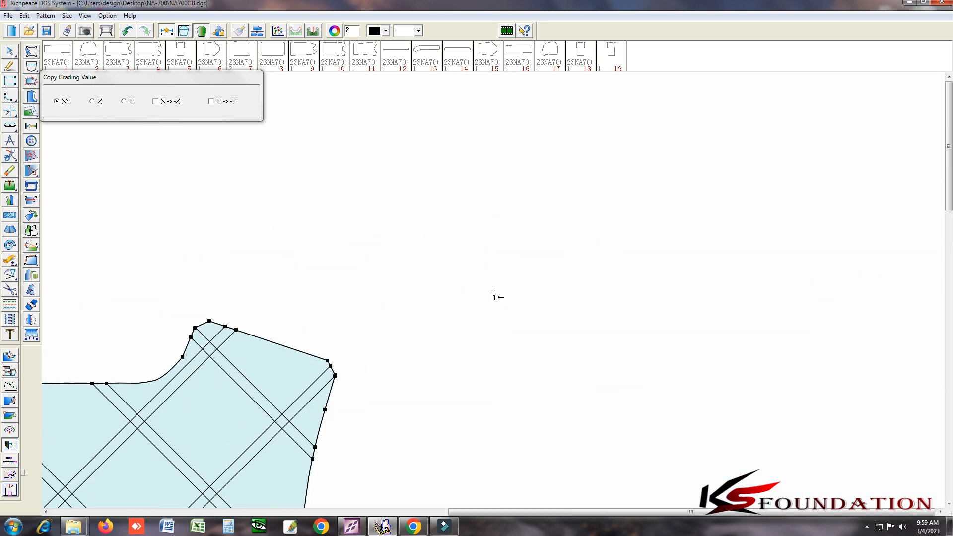
Copy the XY grading of the right shoulder's peak point near the neck to the matching peak of the new piece
scroll(493, 290, "down", 2)
scroll(492, 293, "up", 1)
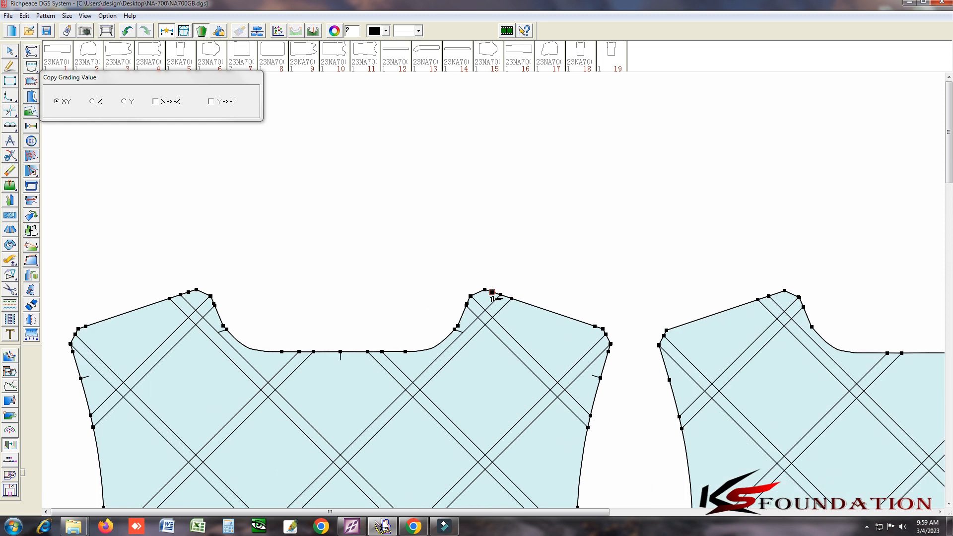
left_click(485, 289)
scroll(486, 290, "down", 2)
left_click(415, 246)
Copy the XY grading of the right neck corner and the point where the neckline curve begins to the new piece's matching points
scroll(106, 248, "up", 3)
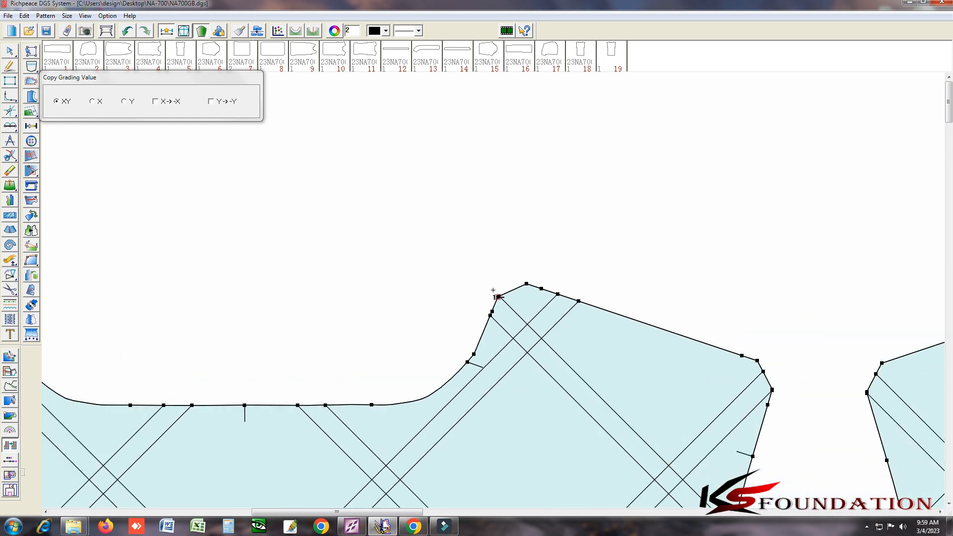
left_click(516, 322)
scroll(494, 293, "down", 3)
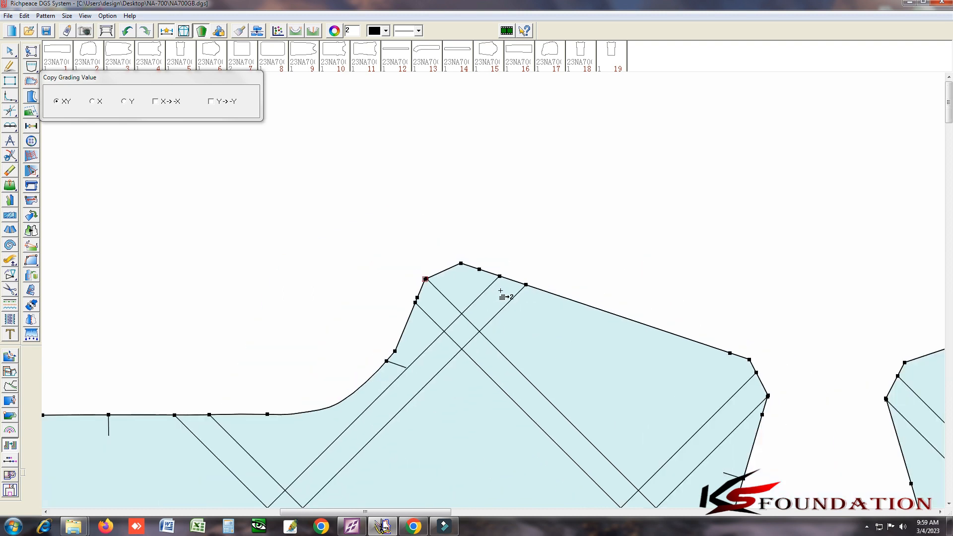
scroll(501, 293, "up", 3)
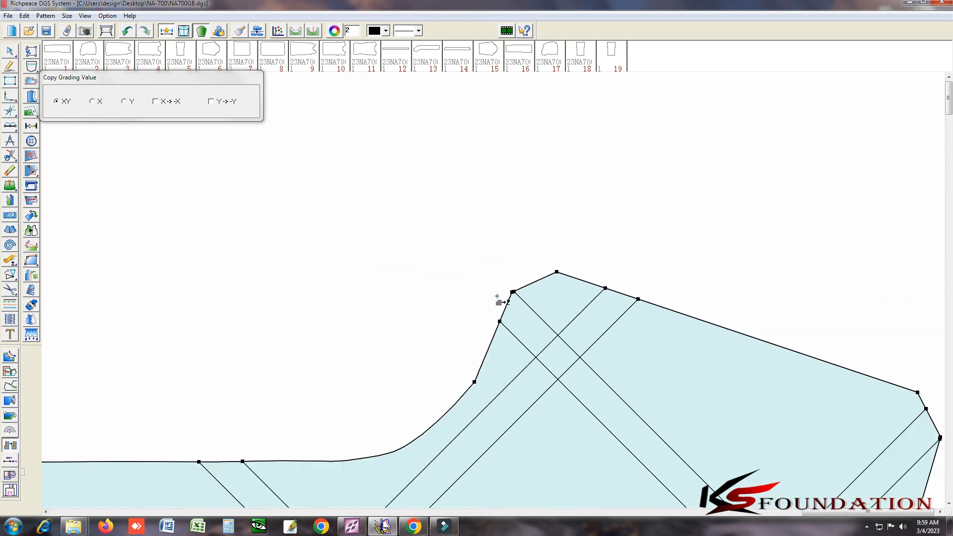
scroll(494, 302, "down", 4)
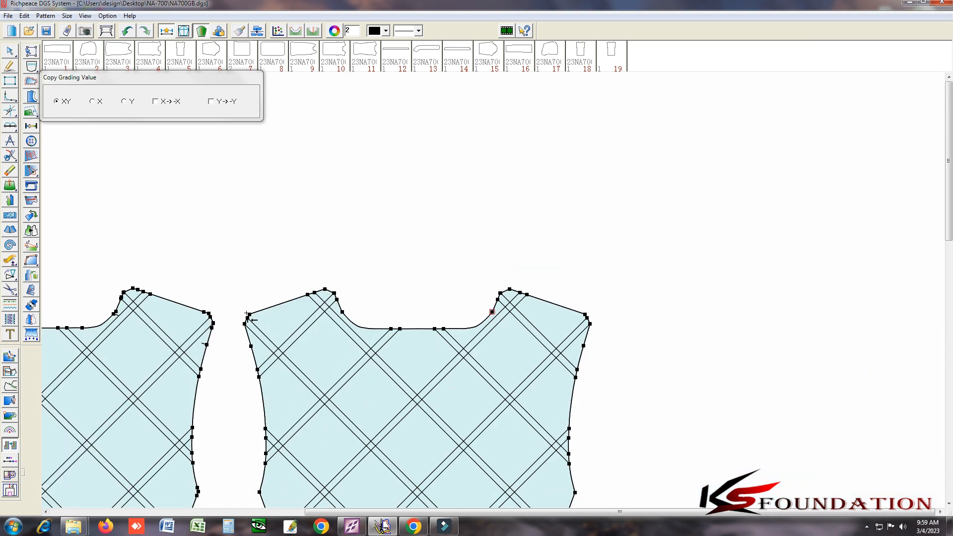
left_click(492, 311)
Copy the XY grading of the point where the left neckline curve begins to the matching point of the new piece
scroll(89, 327, "down", 2)
scroll(493, 289, "up", 3)
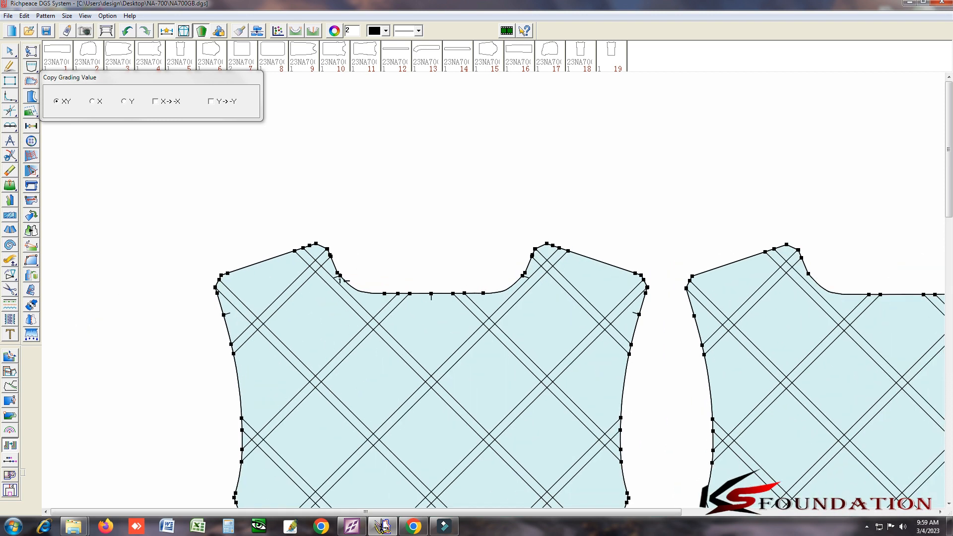
left_click(341, 275)
left_click(808, 274)
scroll(340, 247, "up", 3)
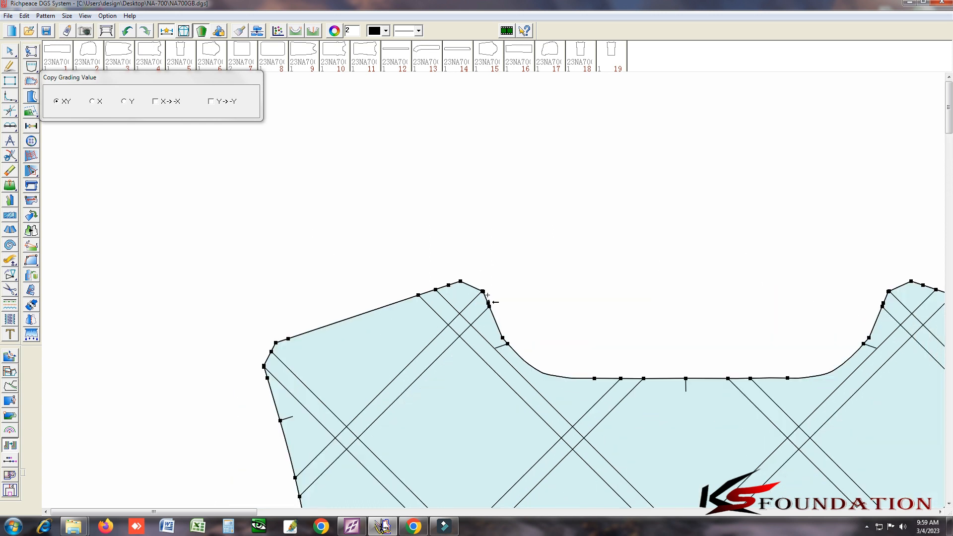
Copy the XY grading of the left neck corner to the matching point of the new piece
left_click(465, 280)
scroll(493, 290, "down", 3)
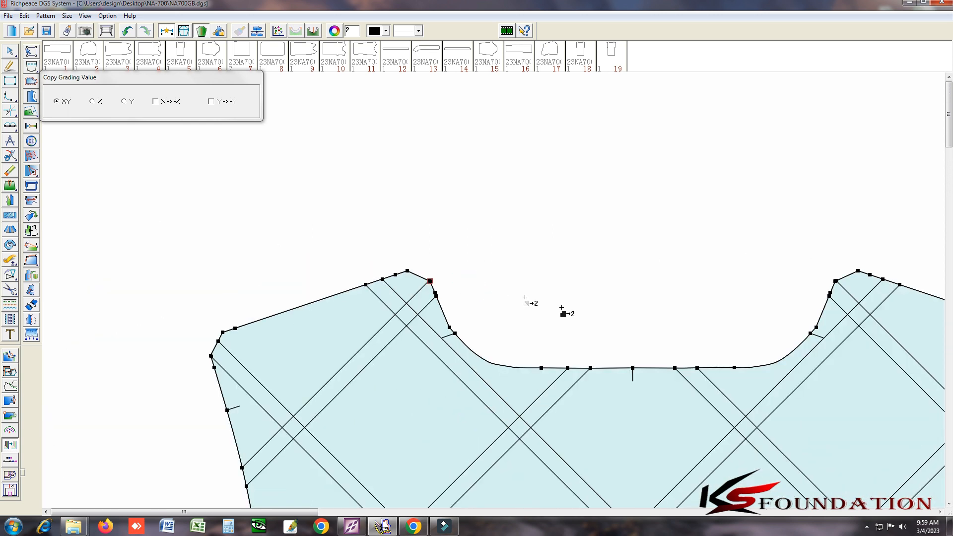
scroll(492, 291, "up", 2)
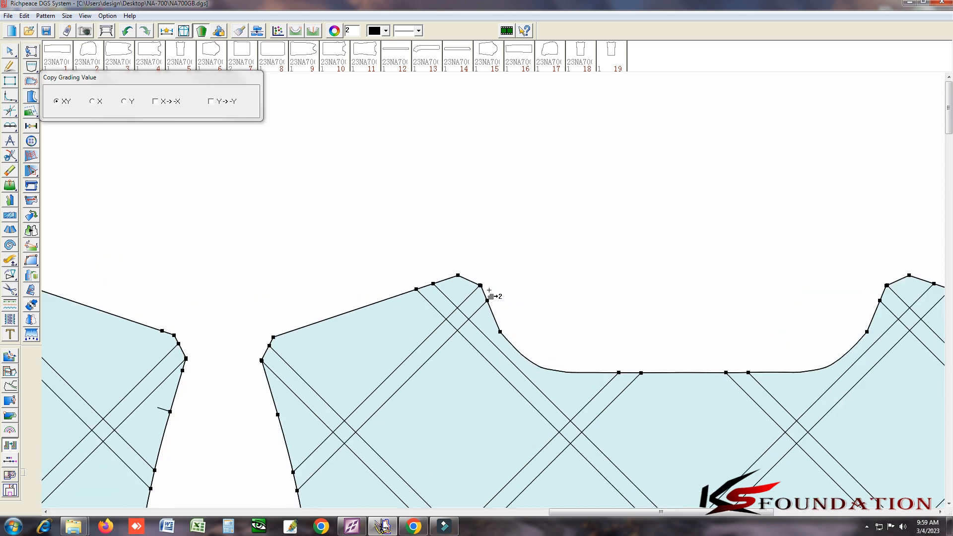
left_click(473, 281)
Copy the XY grading of the left shoulder's peak point near the neck to the matching peak of the new piece
scroll(421, 291, "down", 4)
scroll(318, 296, "up", 1)
scroll(609, 321, "up", 2)
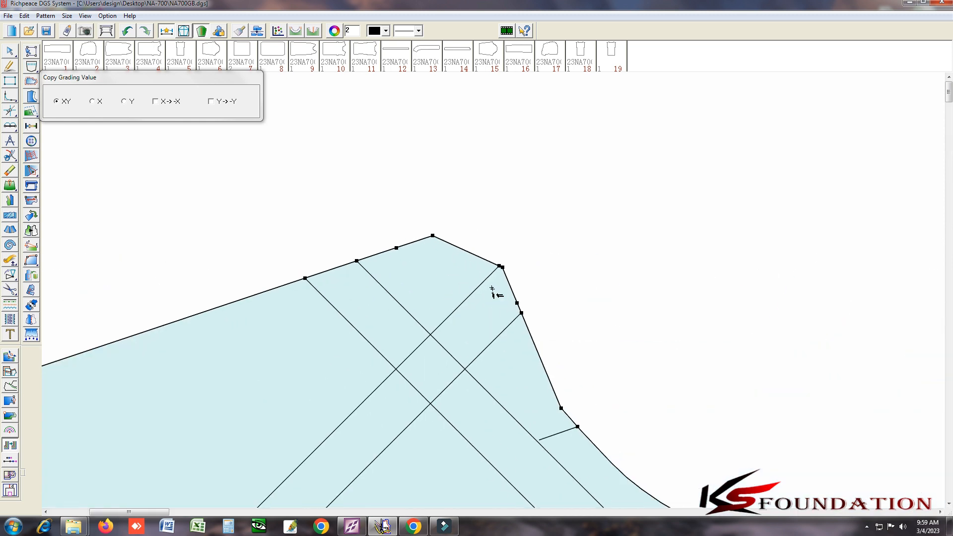
left_click(430, 234)
scroll(496, 291, "down", 3)
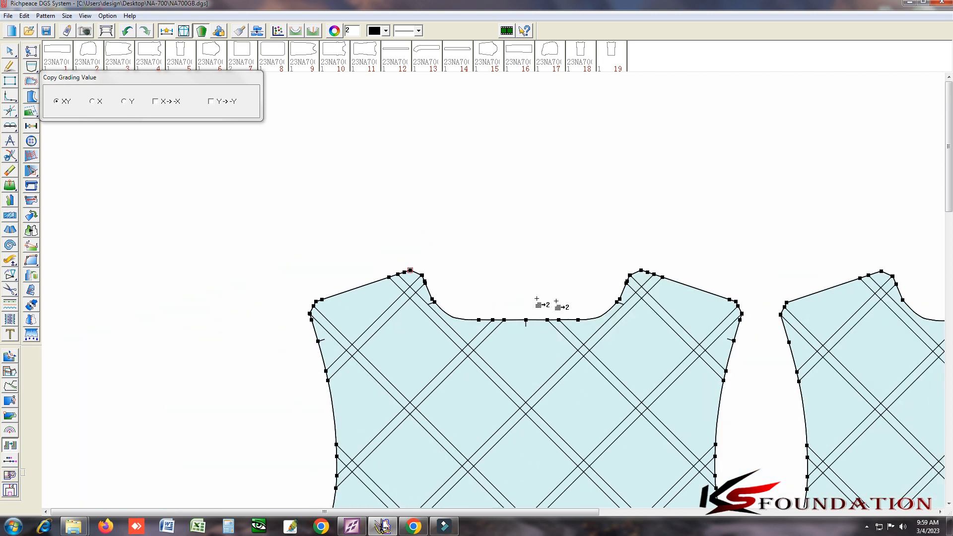
left_click(881, 271)
left_click(881, 272)
Copy the XY grading of the left shoulder seam's outer end and the left armhole's top corner to the new piece's matching points
left_click(321, 299)
left_click(788, 302)
scroll(313, 324, "up", 4)
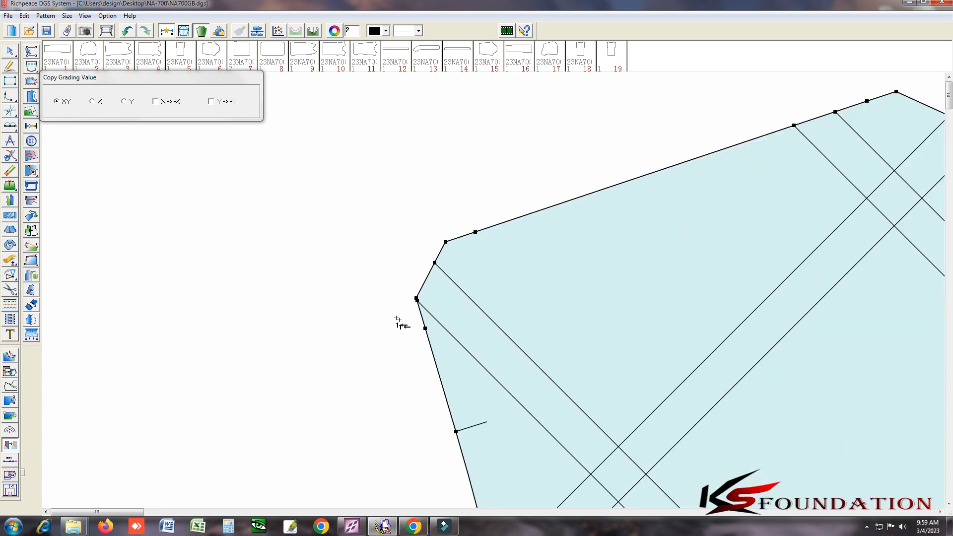
scroll(422, 302, "up", 2)
scroll(478, 287, "down", 5)
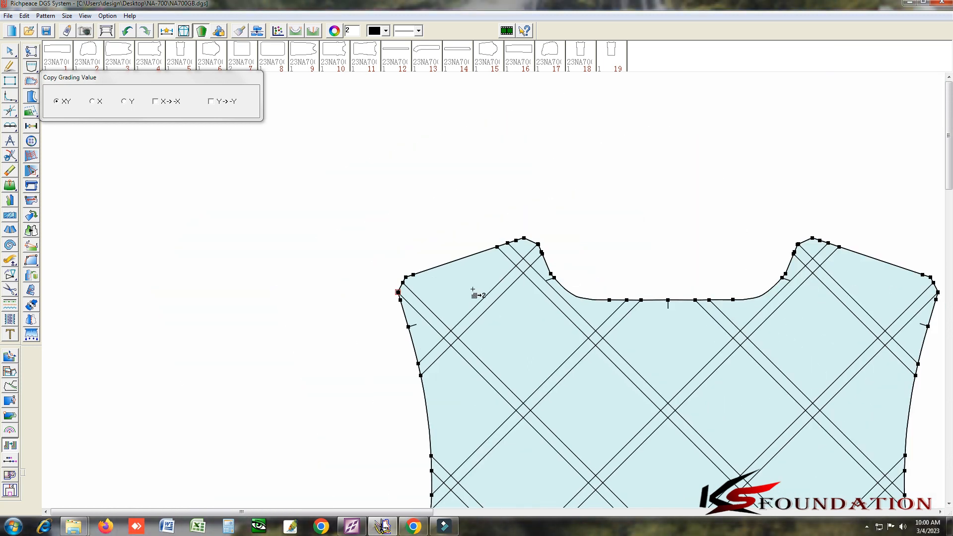
scroll(472, 289, "down", 3)
scroll(474, 283, "up", 6)
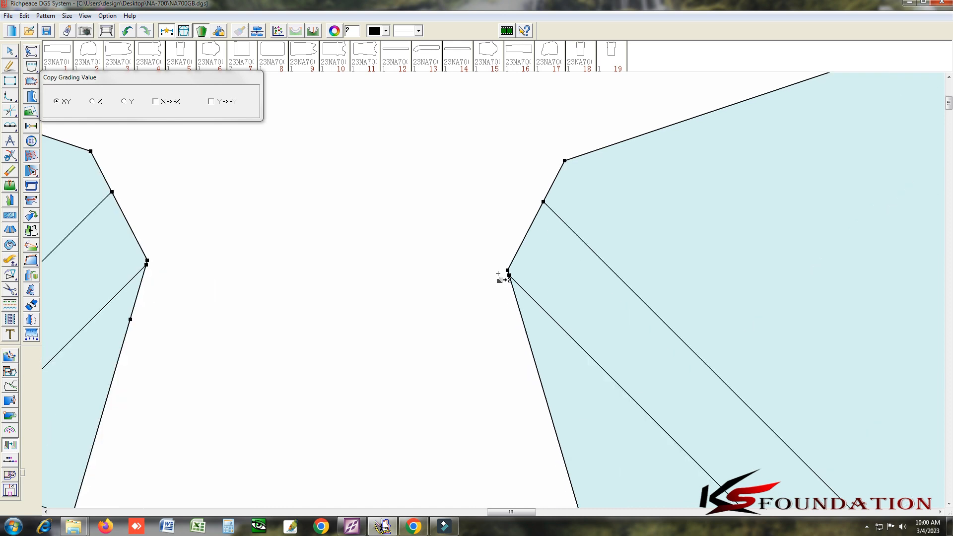
left_click(507, 272)
Copy the XY grading of the left armhole's notch point and the left underarm corner to the new piece's matching points
scroll(496, 293, "down", 4)
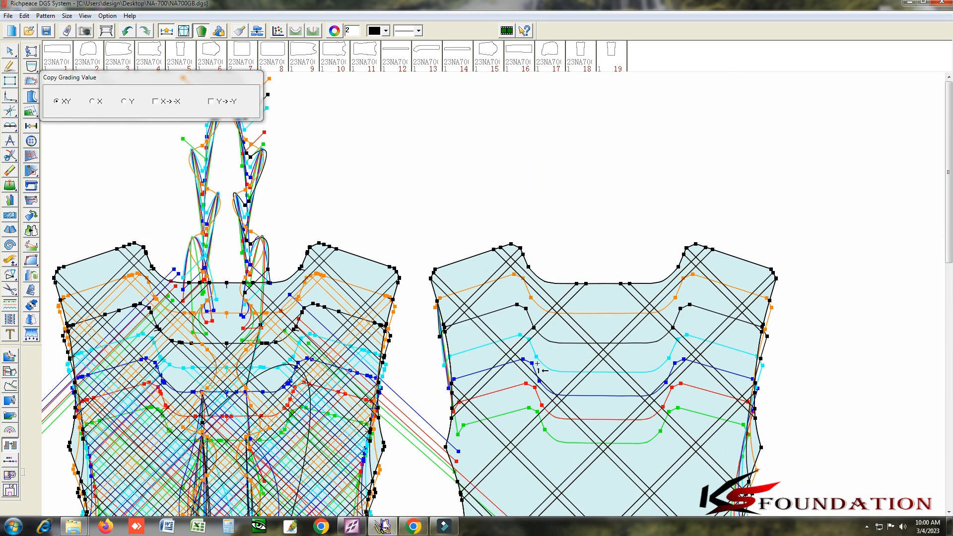
scroll(492, 290, "down", 3)
scroll(492, 291, "up", 2)
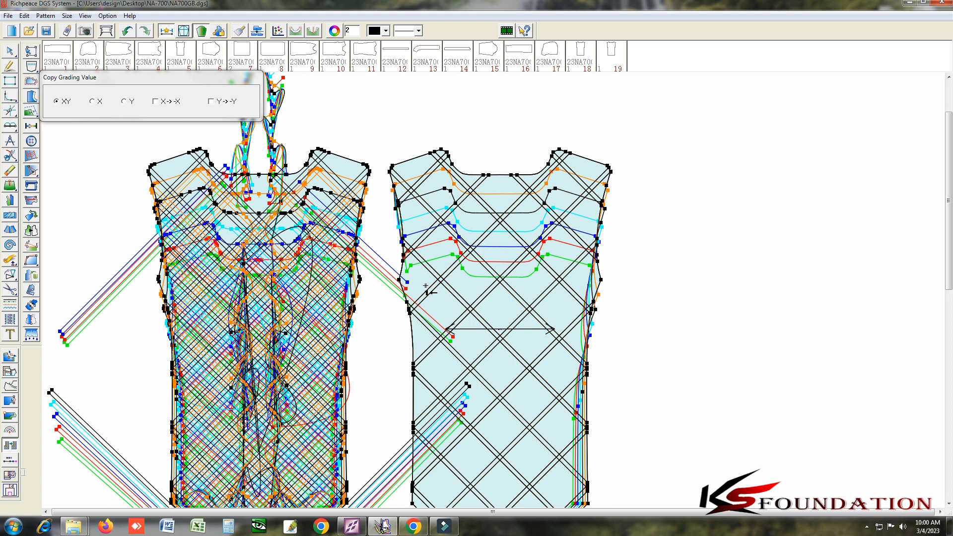
key("F4")
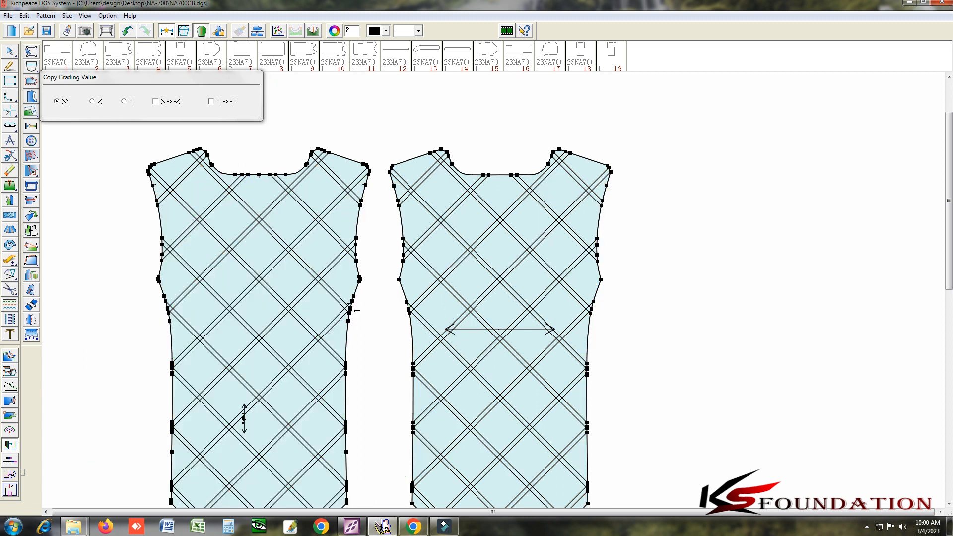
key("F4")
key("F4")
left_click(152, 186)
left_click(394, 187)
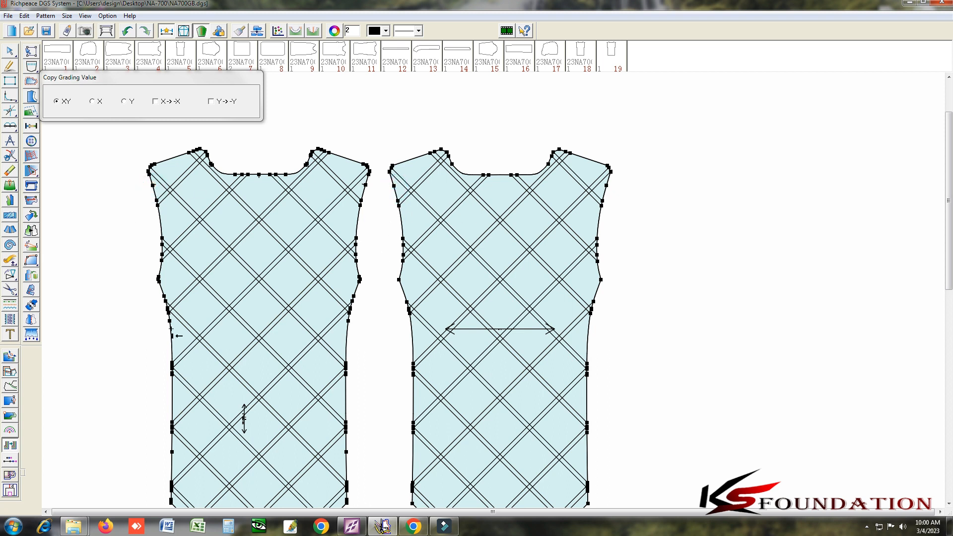
left_click(156, 278)
left_click(398, 280)
Try to copy the XY grading of the left side seam's hip point to the matching point of the new piece
left_click(162, 296)
scroll(409, 320, "up", 8)
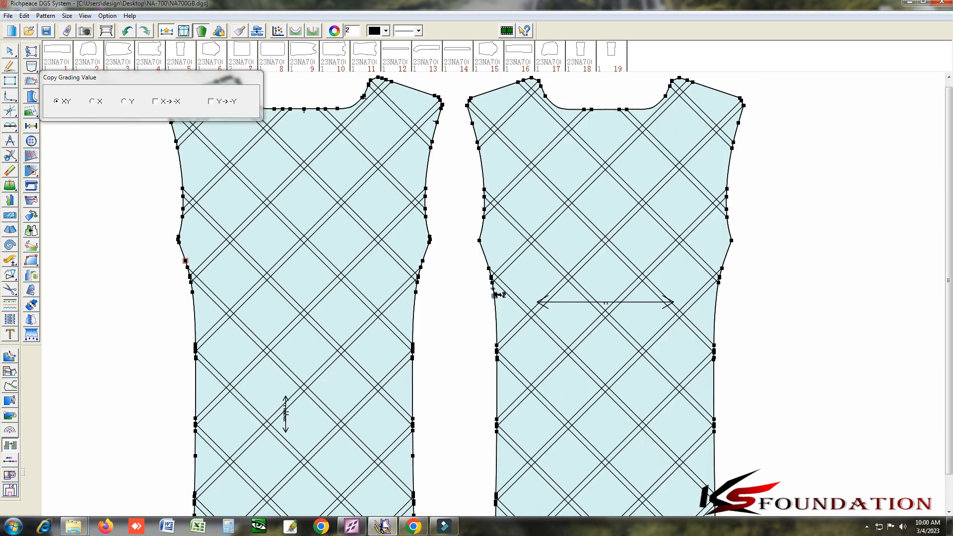
scroll(506, 332, "down", 4)
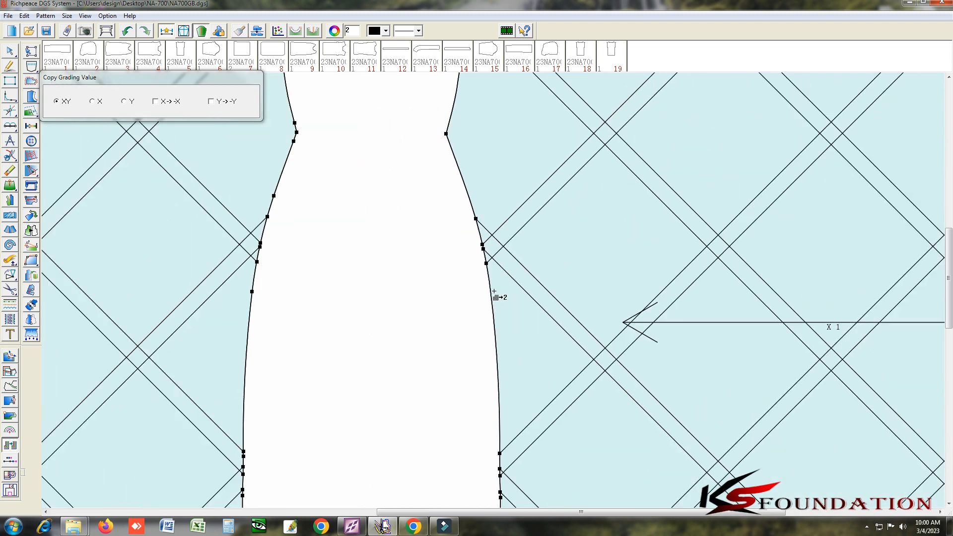
scroll(489, 300, "up", 5)
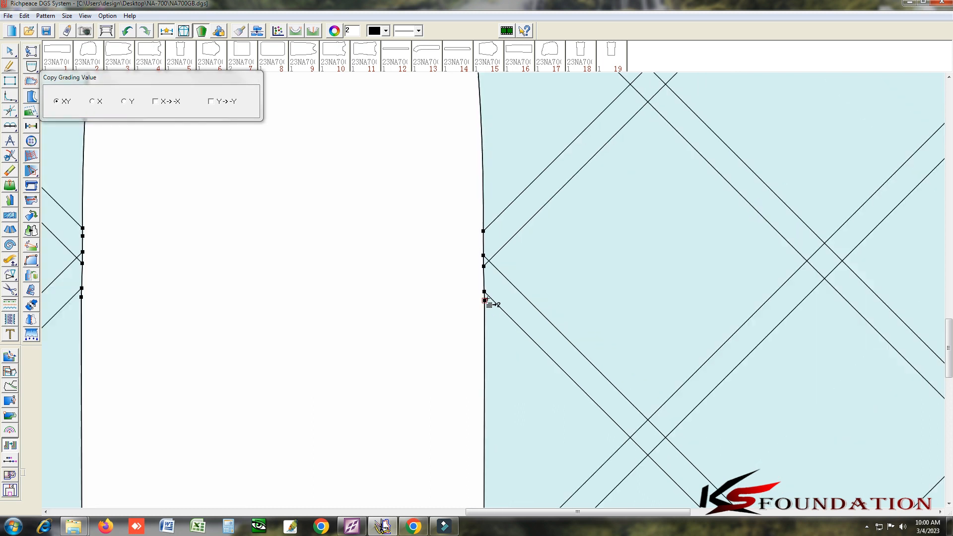
scroll(487, 302, "down", 4)
scroll(434, 289, "up", 5)
scroll(472, 284, "up", 1)
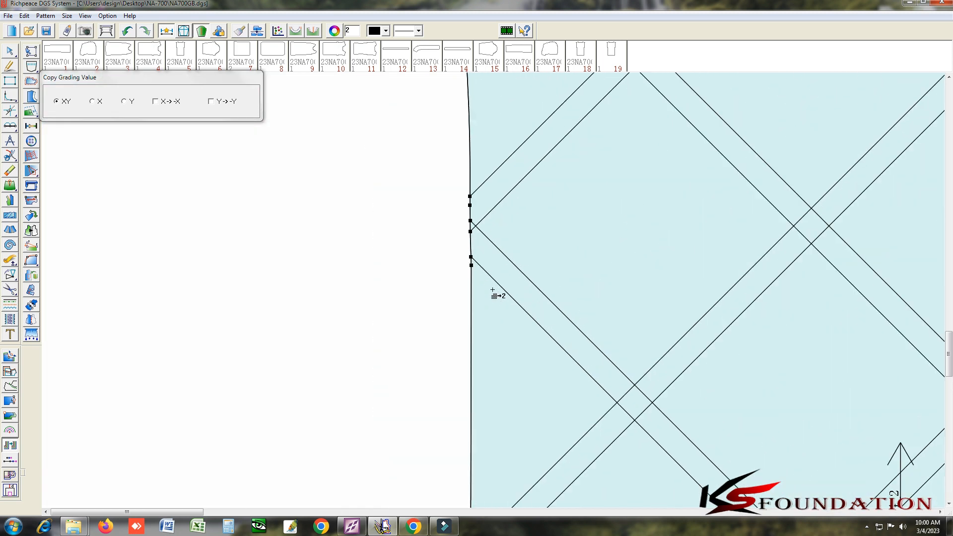
left_click(470, 266)
scroll(533, 293, "down", 3)
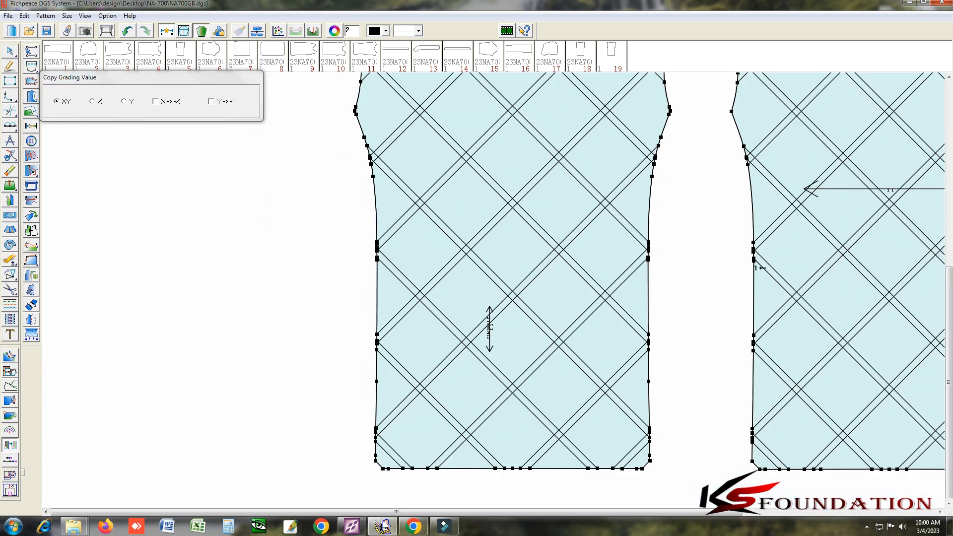
scroll(499, 298, "up", 2)
left_click(507, 291)
scroll(443, 420, "down", 2)
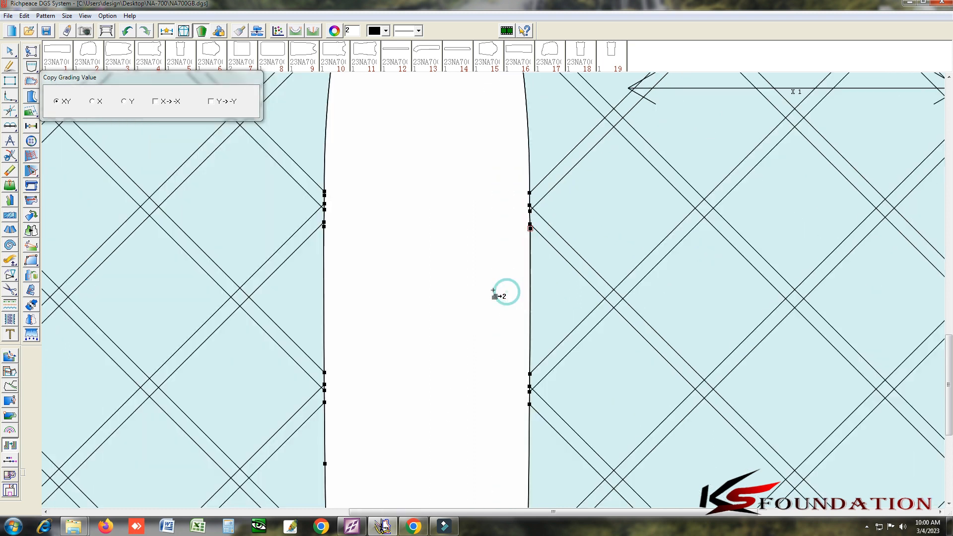
key("F4")
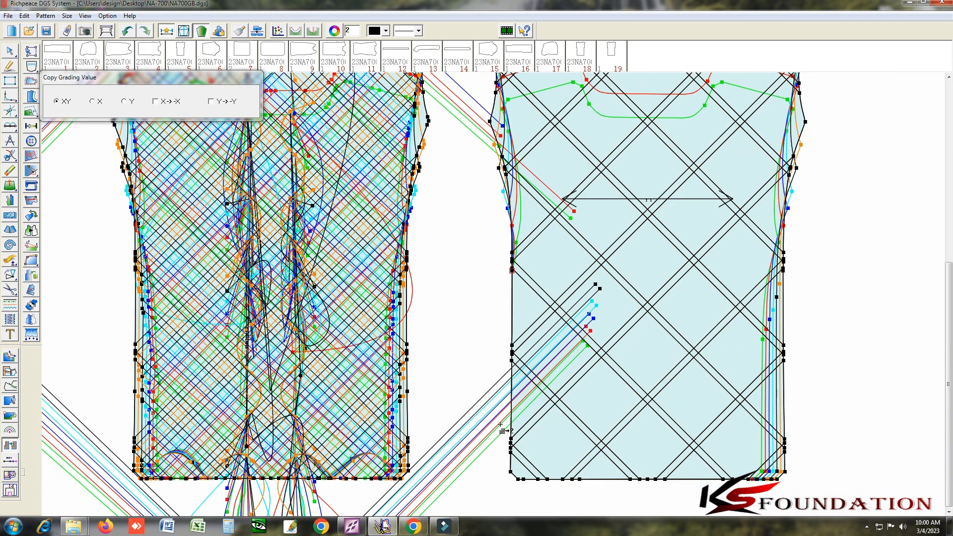
key("F4")
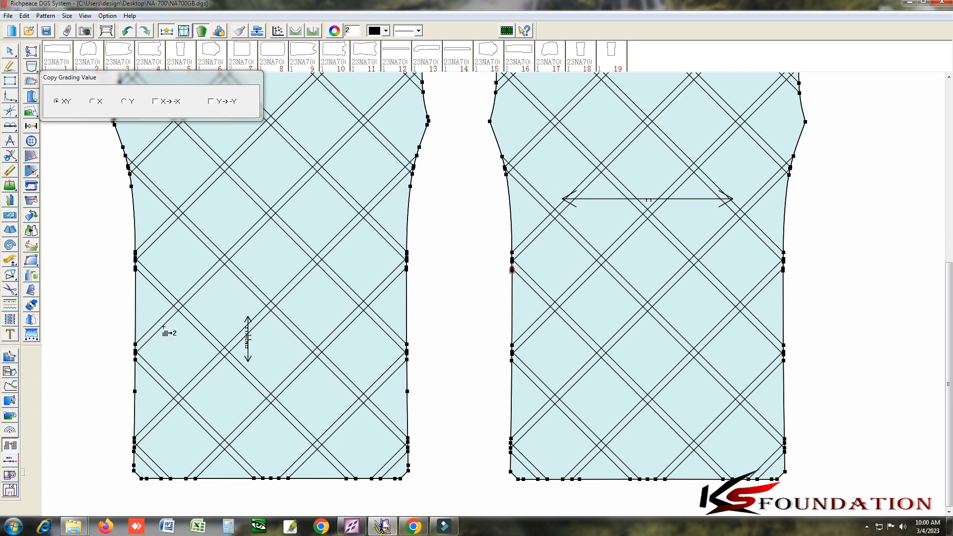
Try to copy the XY grading of the two bottom-left corner points to the new piece, checking with all sizes shown
left_click(135, 477)
left_click(511, 472)
left_click(142, 480)
left_click(519, 479)
key("F4")
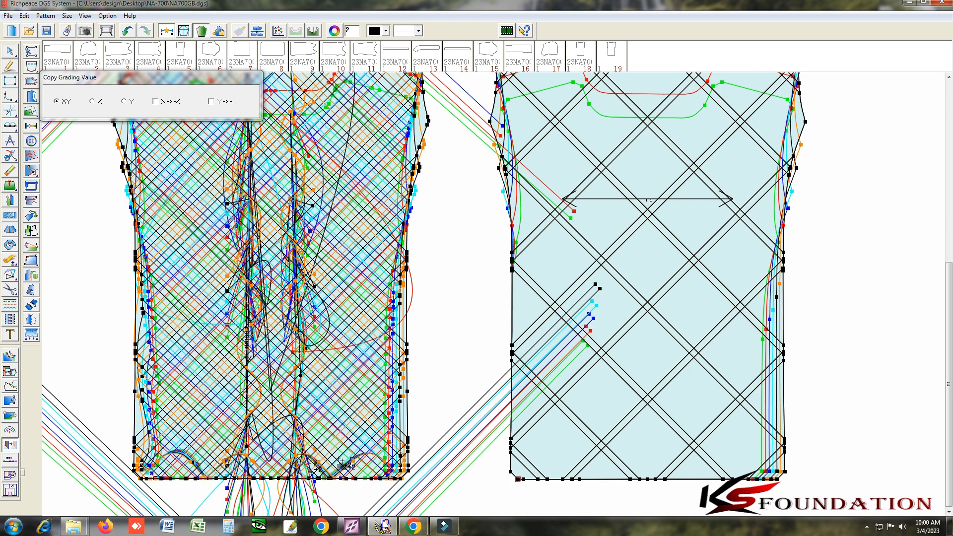
key("F4")
key("F4")
key("F4")
key("KP_Add")
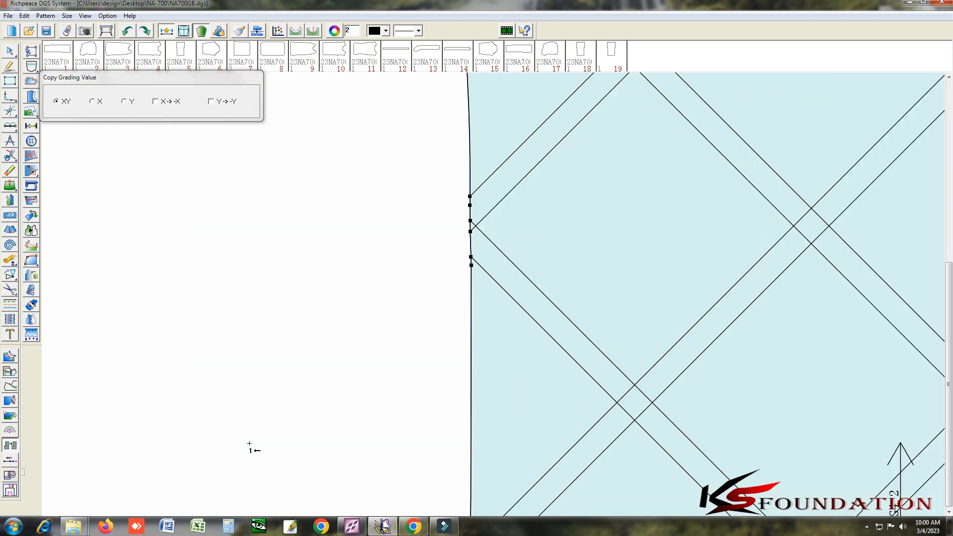
key("F4")
key("KP_Subtract")
key("KP_Subtract")
key("KP_Subtract")
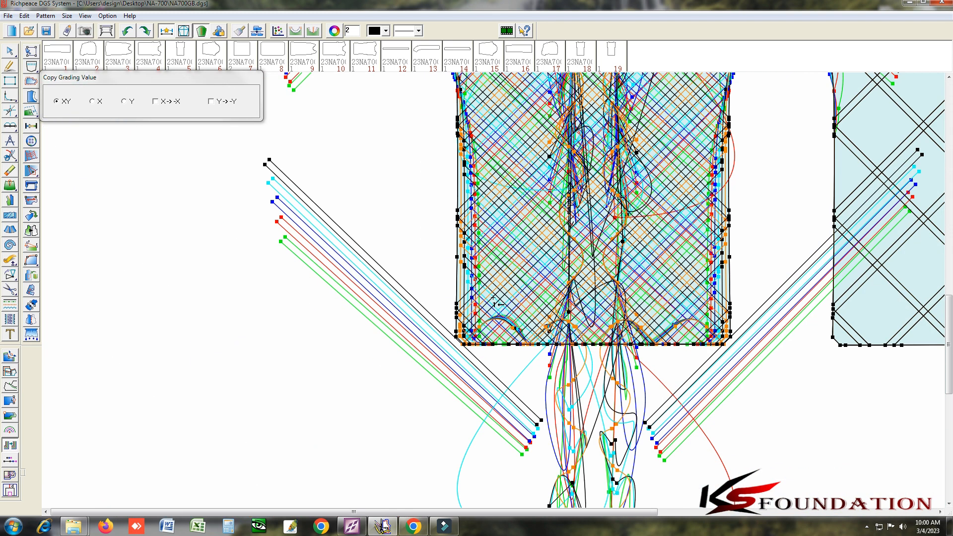
Copy the XY grading of the left side seam's lower end to the matching point of the new piece
key("F4")
key("KP_Add")
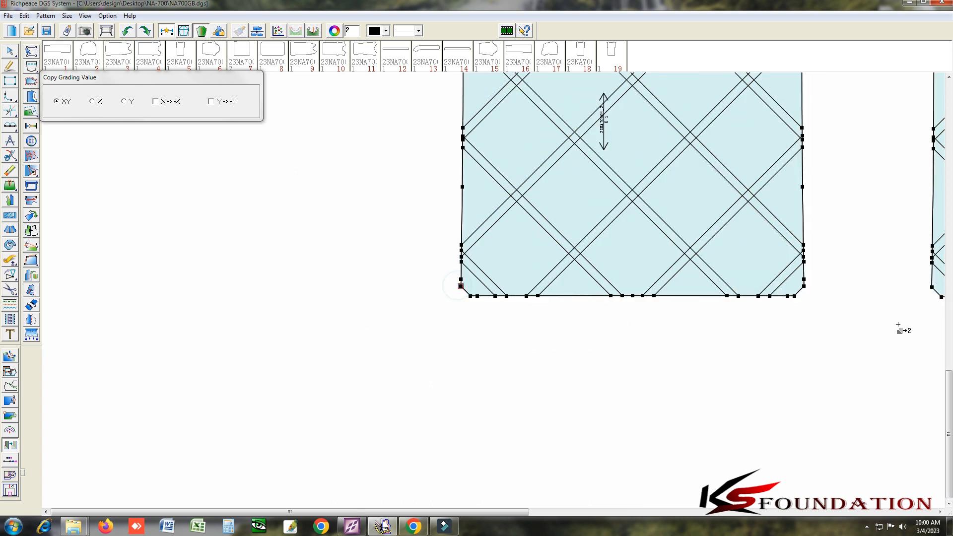
key("KP_Subtract")
key("F4")
key("KP_Subtract")
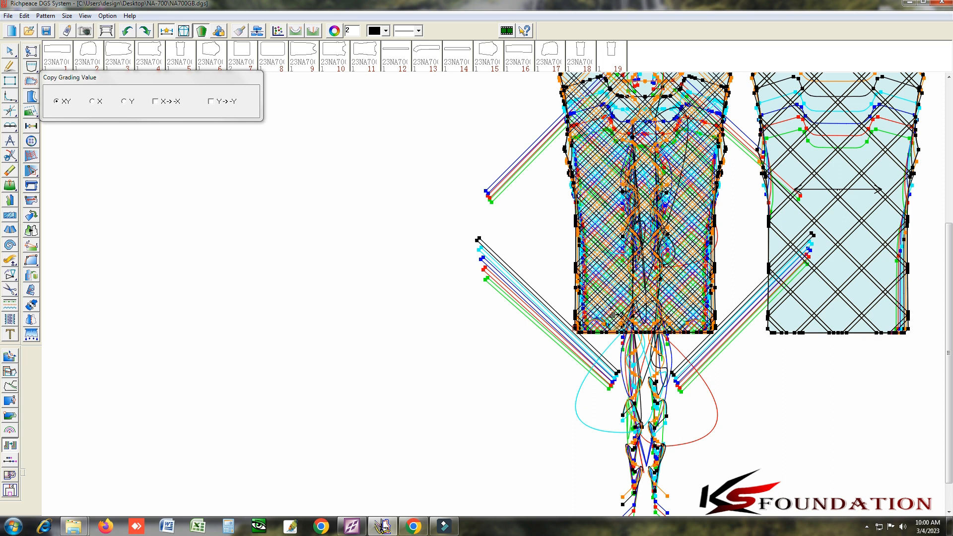
key("KP_Add")
key("KP_Add")
key("KP_Add")
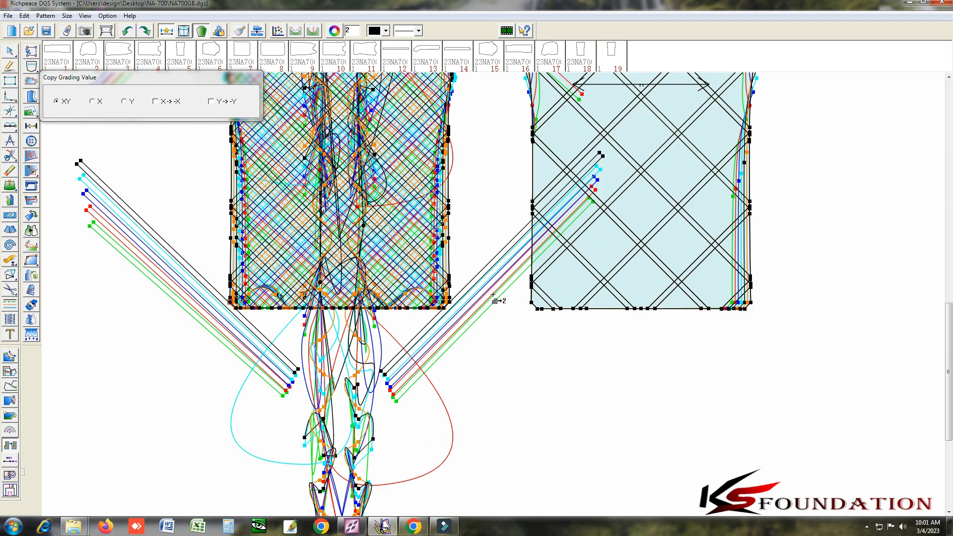
key("KP_Add")
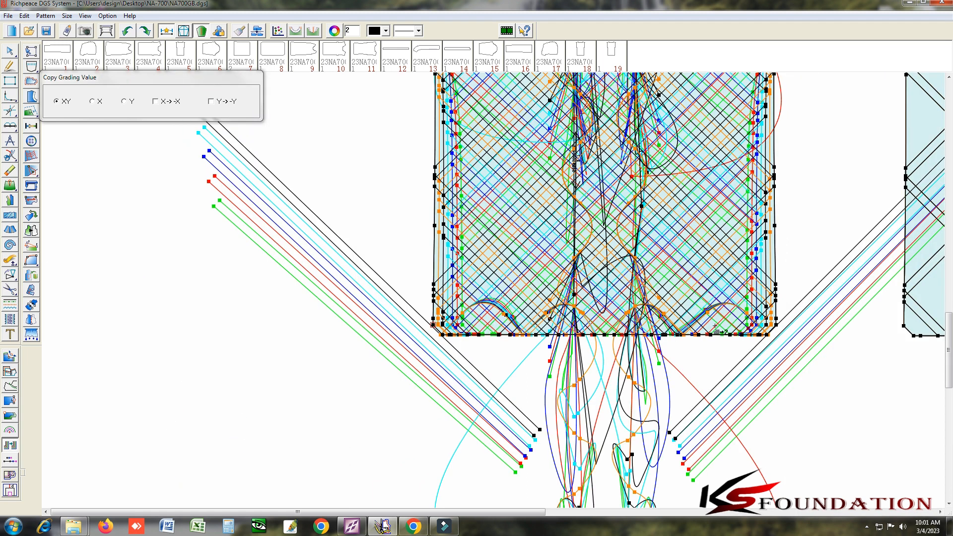
left_click(904, 326)
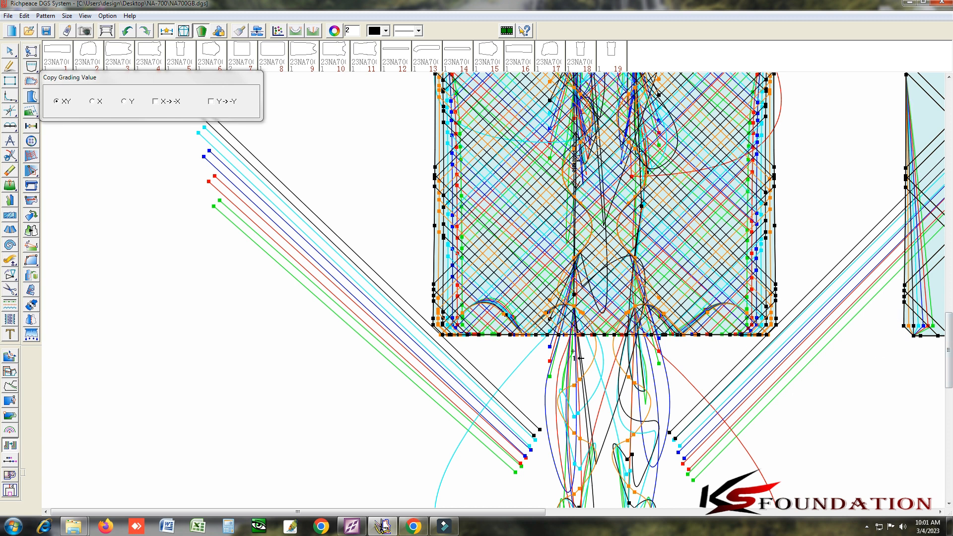
Copy the XY grading of the bottom edge's left end to the new piece's matching point, and check the bottom corner with all sizes shown
left_click(442, 335)
left_click(914, 337)
key("KP_Subtract")
key("KP_Subtract")
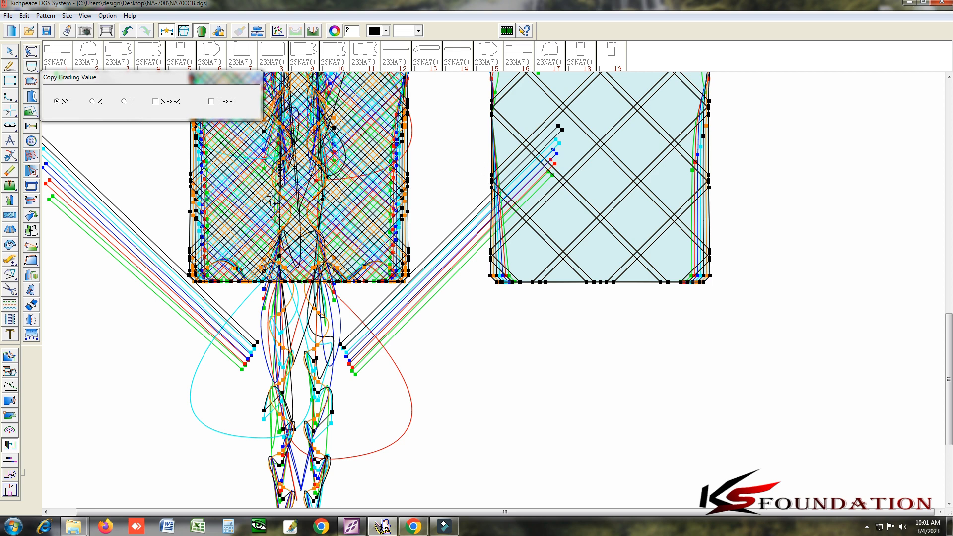
key("KP_Subtract")
Examine the grading points along the original piece's left side seam with all sizes shown and hidden
scroll(479, 271, "up", 2)
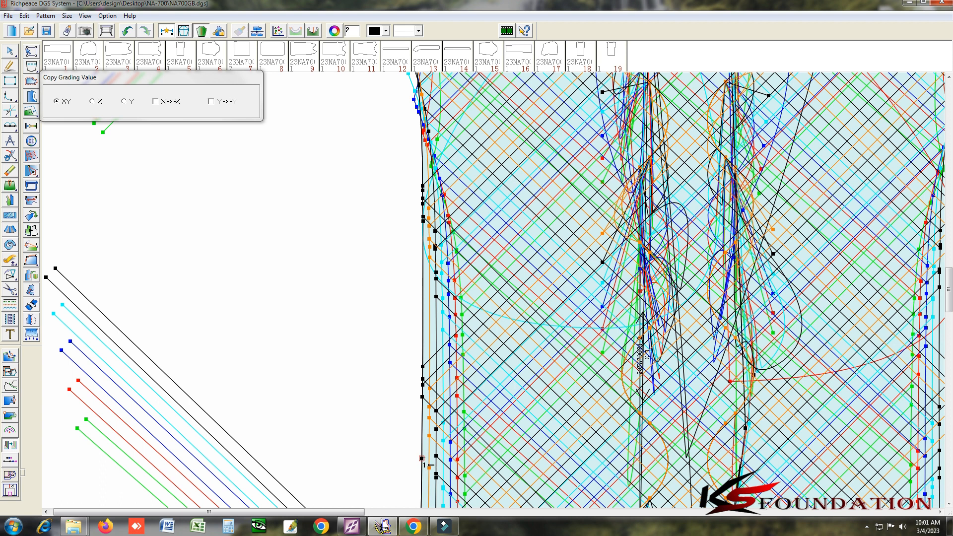
key("F4")
key("KP_Subtract")
key("KP_Subtract")
key("KP_Subtract")
key("KP_Subtract")
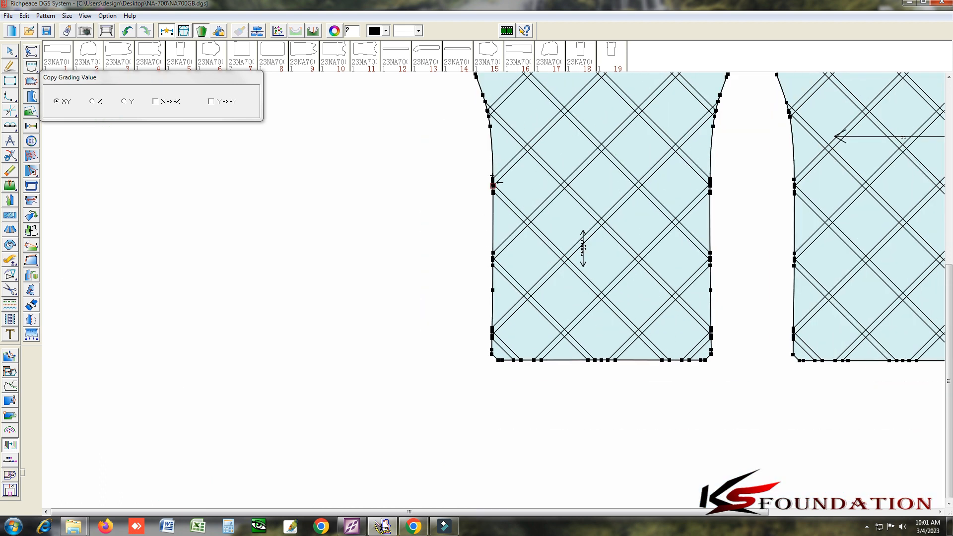
key("F4")
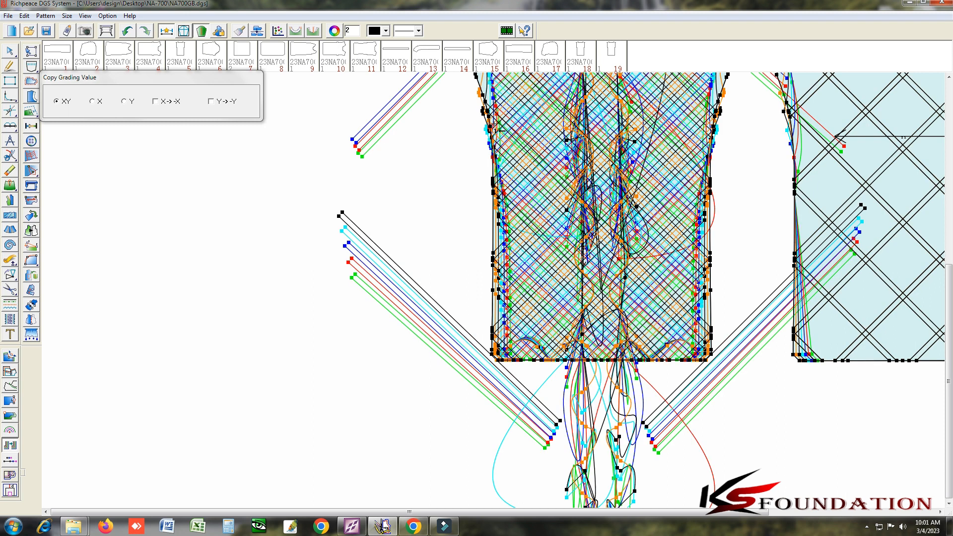
key("F4")
Try to copy the XY grading of the diamond-line end point midway along the original piece's left side seam, checking with all sizes shown
scroll(476, 297, "up", 4)
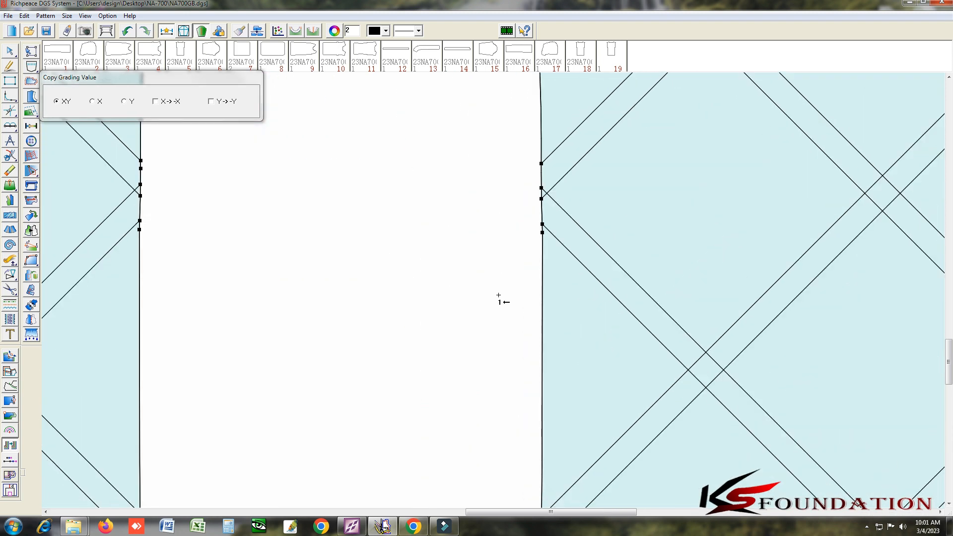
scroll(497, 294, "down", 3)
scroll(491, 296, "up", 3)
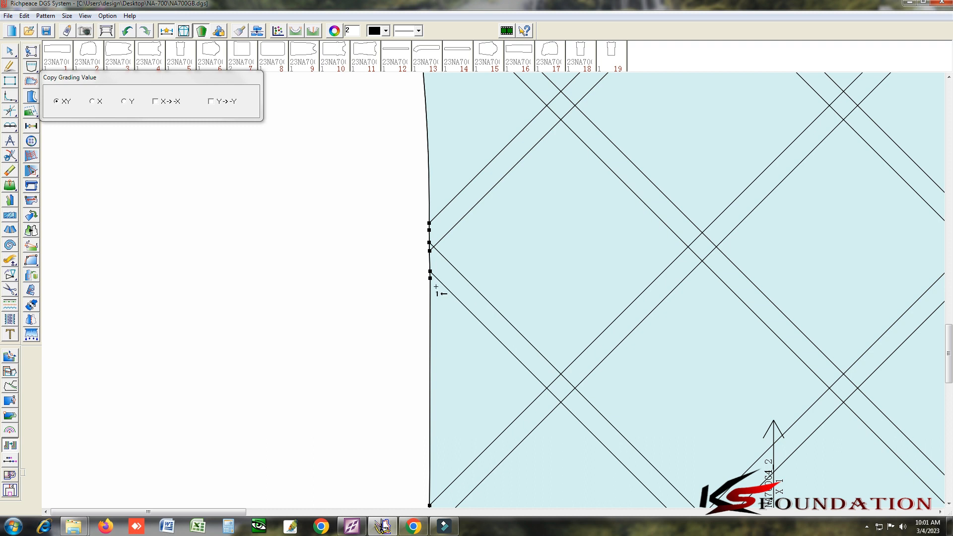
left_click(430, 278)
scroll(500, 293, "down", 3)
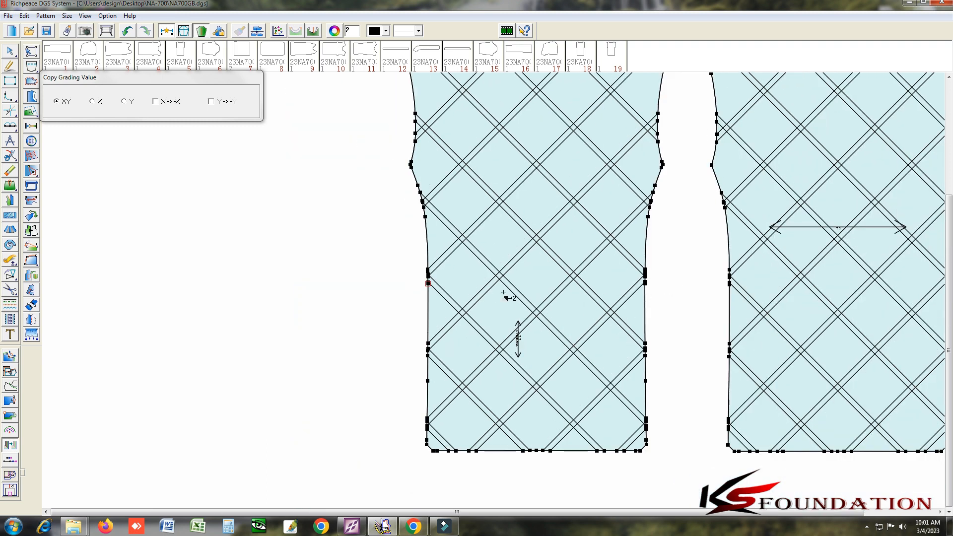
scroll(296, 293, "up", 3)
scroll(129, 297, "up", 4)
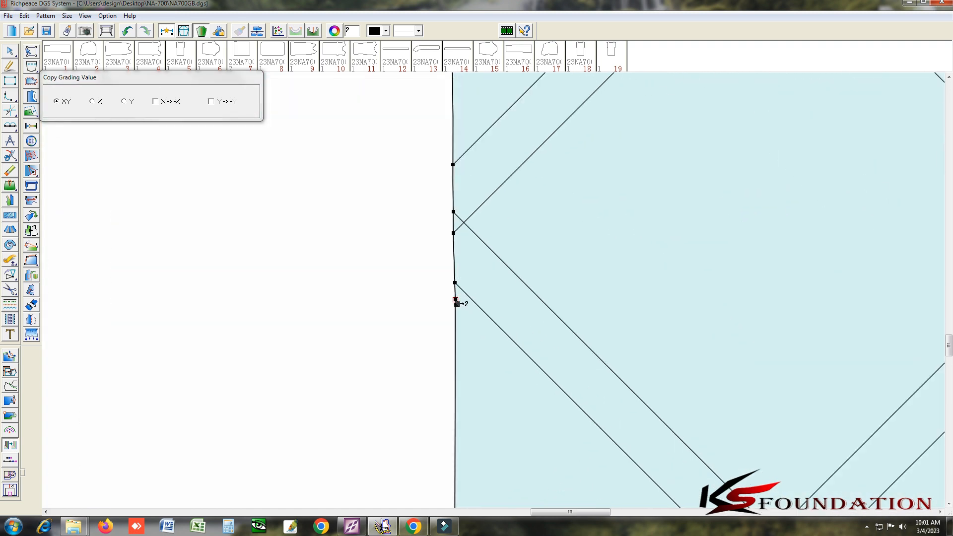
left_click(455, 297)
scroll(390, 316, "down", 1)
scroll(494, 291, "down", 4)
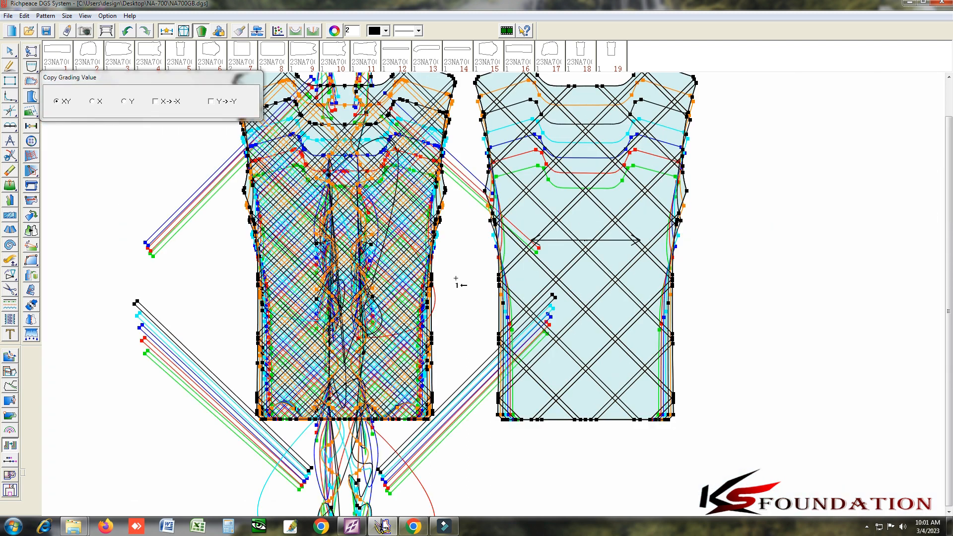
Shift the original piece slightly to the left and erase all of its internal diamond lines
scroll(480, 301, "down", 2)
right_click(193, 219)
left_click(215, 255)
left_click_drag(448, 298, 434, 296)
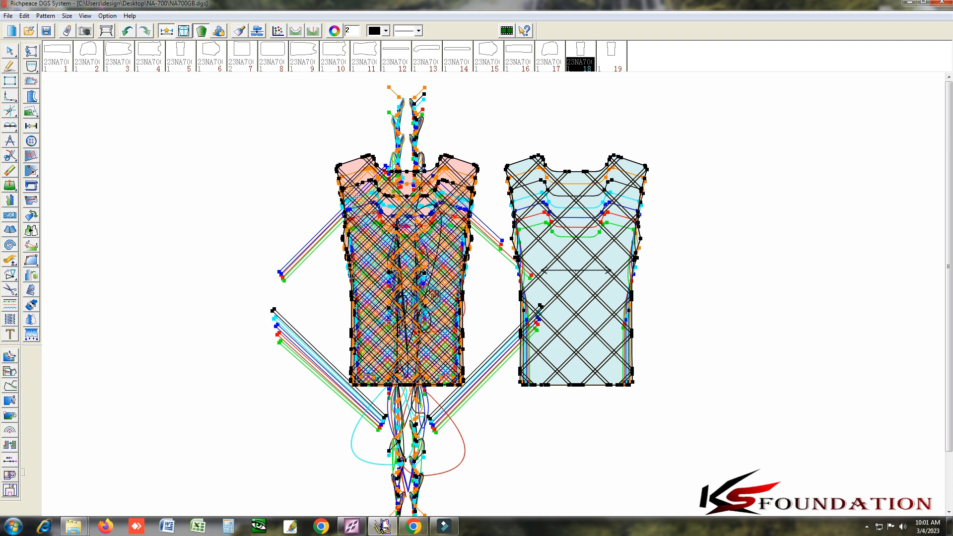
right_click(229, 190)
left_click(246, 214)
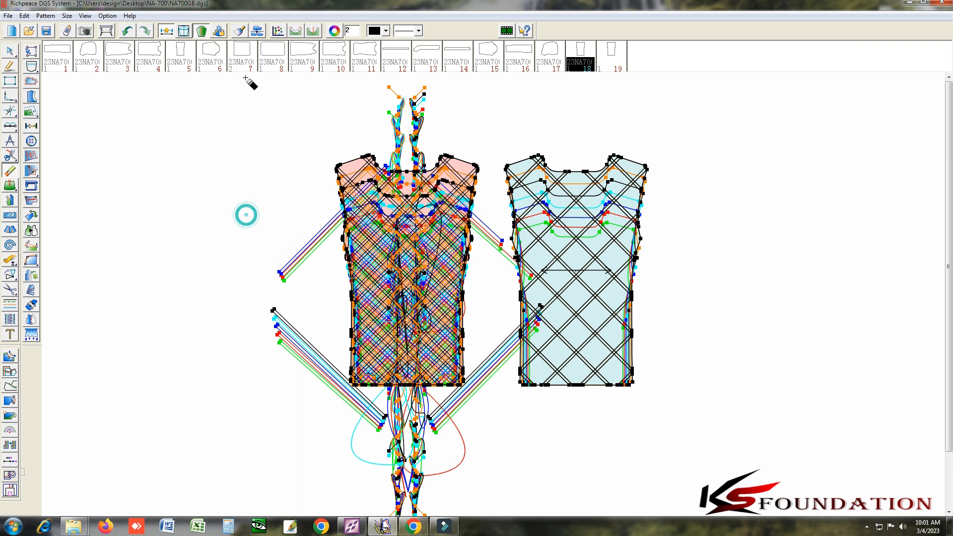
scroll(245, 79, "down", 2)
mouse_move(311, 192)
left_mouse_down()
mouse_move(487, 500)
mouse_move(524, 513)
left_mouse_up()
Move the new diamond-lined piece on top of the original piece with all sizes shown
right_click(325, 378)
left_click(349, 420)
scroll(466, 368, "up", 5)
scroll(467, 369, "up", 1)
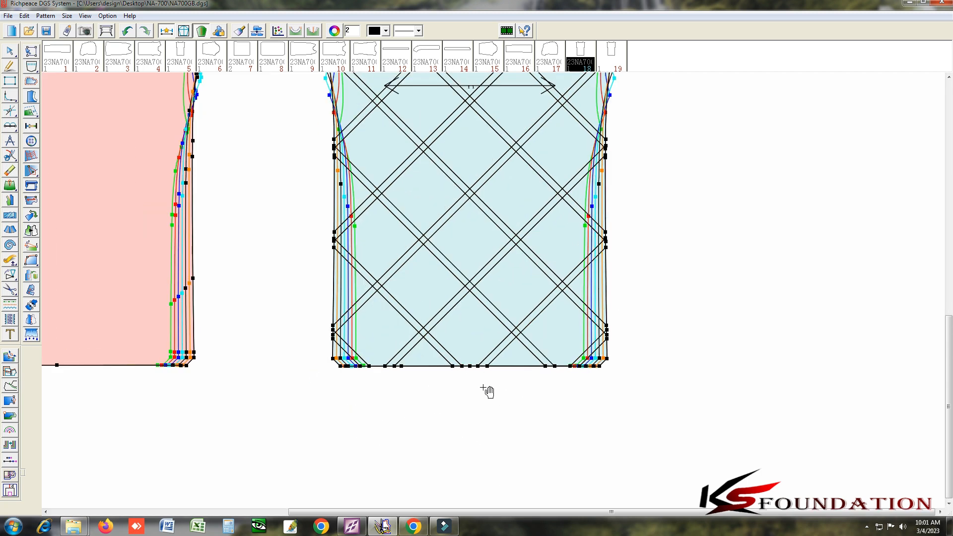
left_click(471, 364)
scroll(493, 293, "down", 4)
scroll(492, 294, "up", 2)
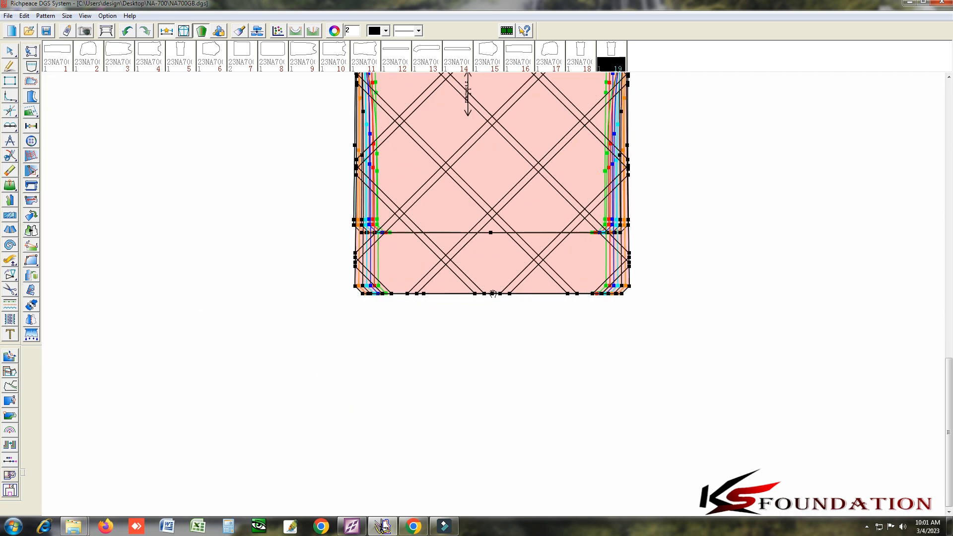
scroll(475, 251, "down", 2)
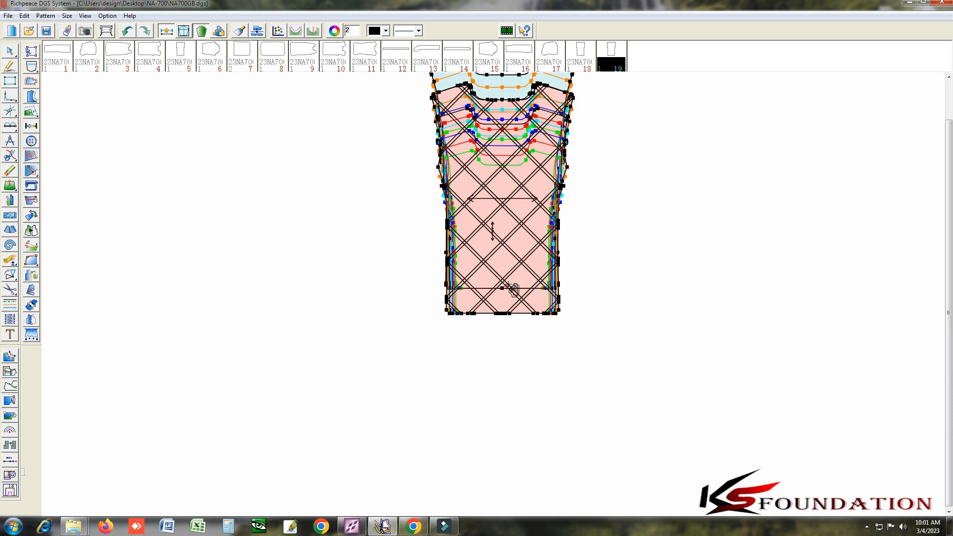
scroll(499, 315, "up", 2)
scroll(498, 315, "down", 4)
Hide the graded sizes and reposition the new piece so its bottom edge lines up with the original piece's bottom edge
key("F4")
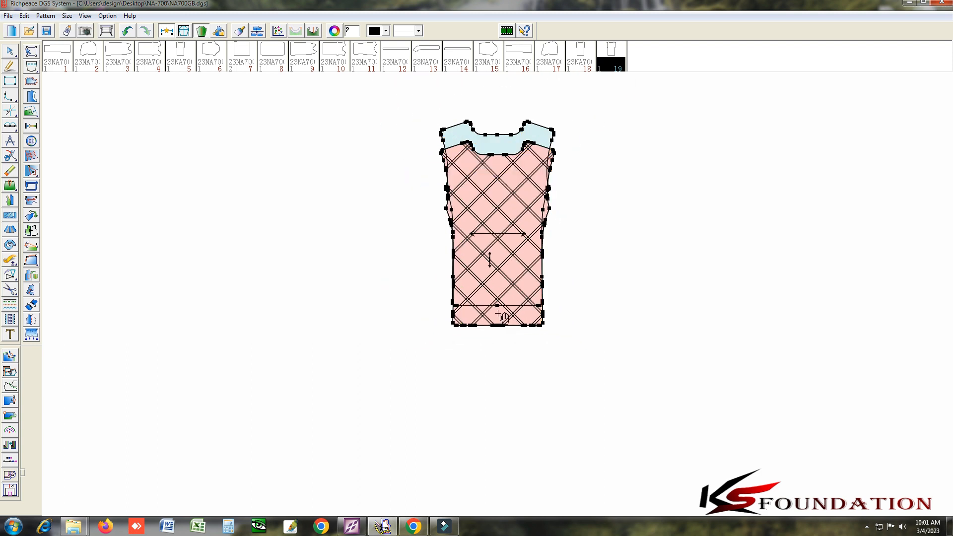
scroll(501, 309, "up", 3)
scroll(500, 309, "up", 4)
right_click(911, 289)
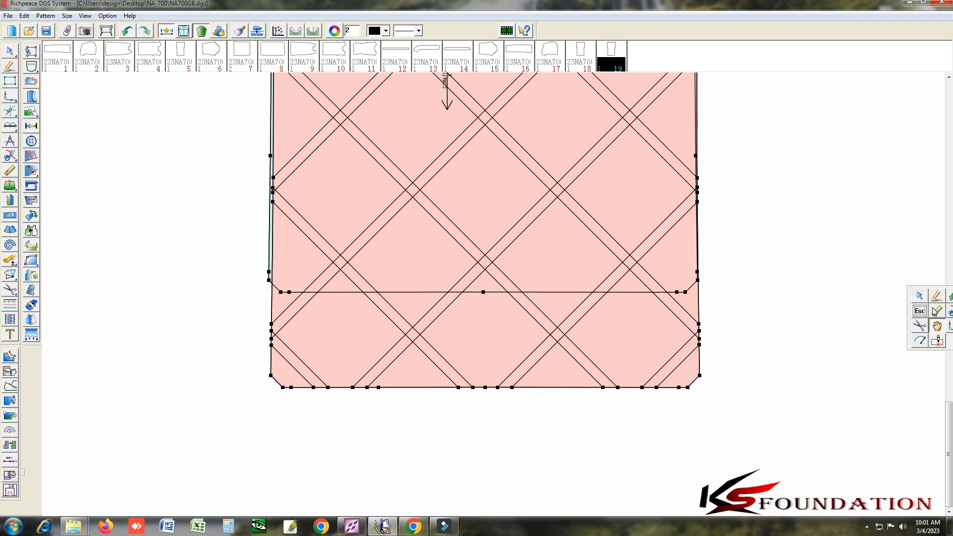
left_click(931, 307)
left_click(550, 273)
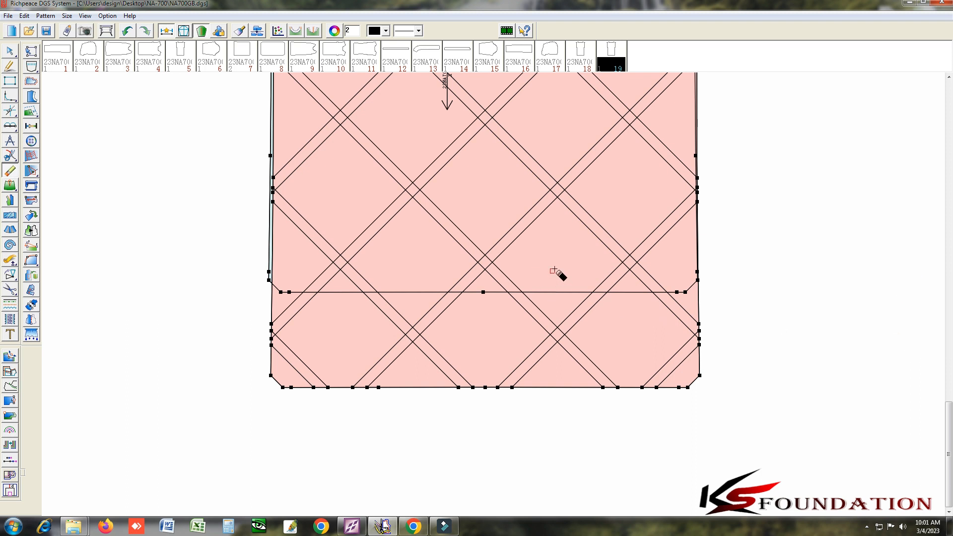
right_click(578, 432)
left_click(604, 457)
right_click(487, 414)
left_click(513, 447)
left_click(485, 387)
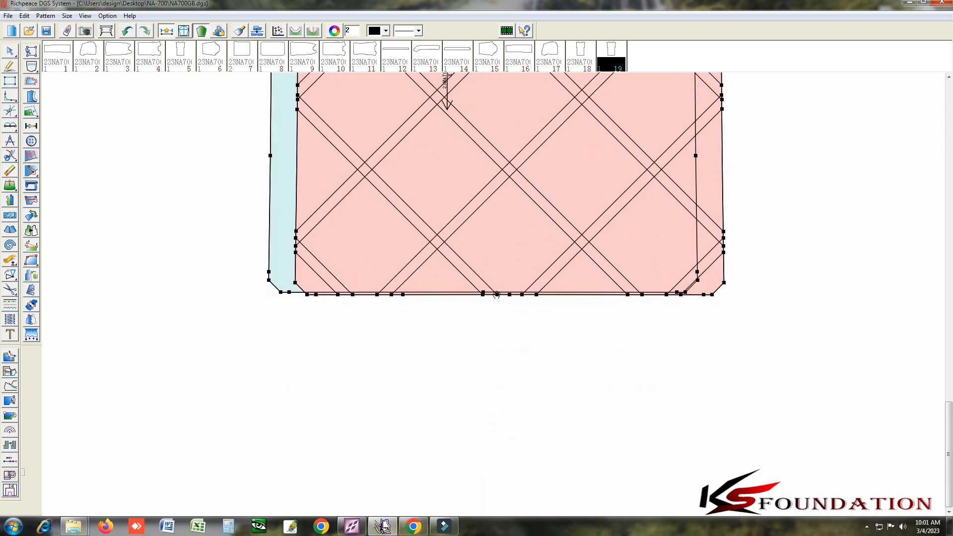
scroll(484, 293, "down", 7)
scroll(482, 254, "up", 2)
Compare the grading of the two overlaid pieces along the bottom edge, side seams and neckline with sizes shown and hidden
key("F4")
scroll(479, 300, "up", 1)
scroll(476, 316, "up", 3)
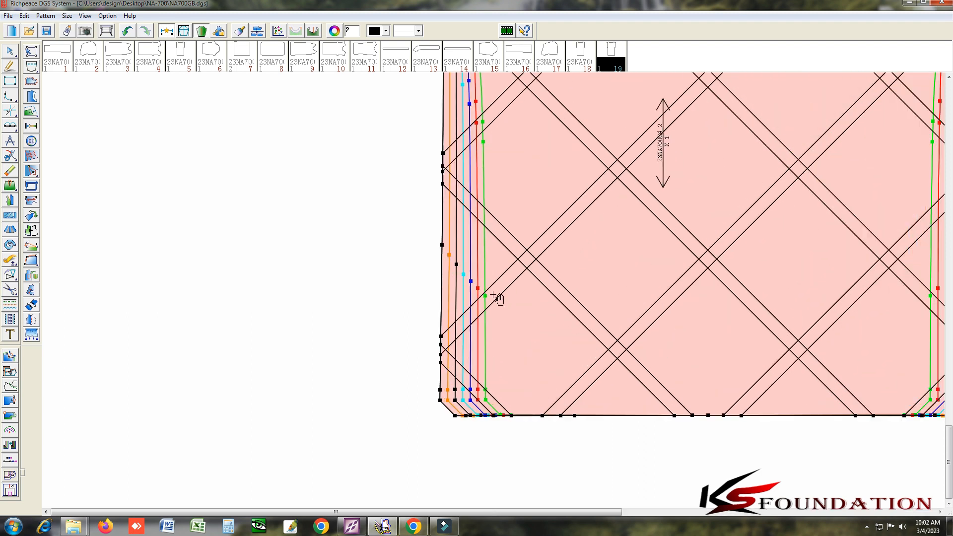
scroll(462, 411, "down", 6)
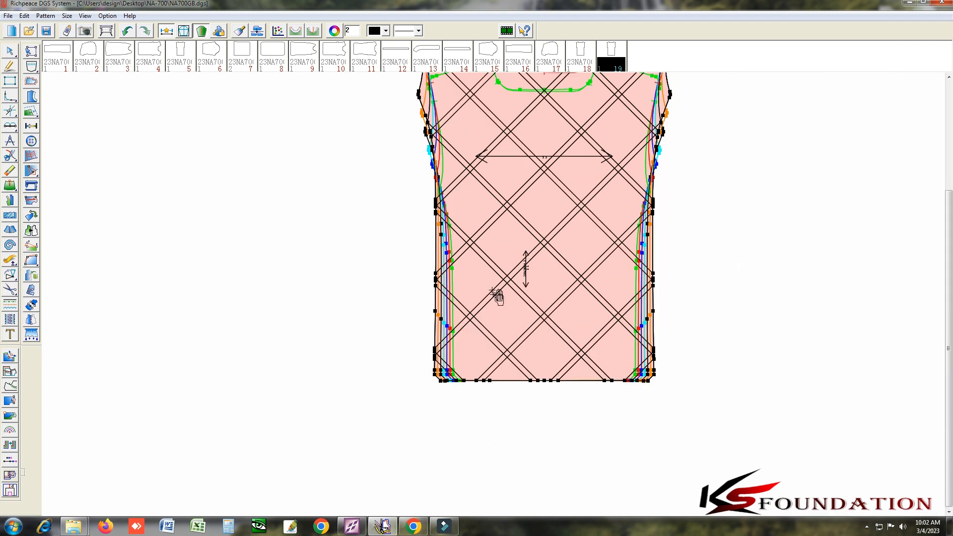
scroll(510, 285, "up", 3)
scroll(738, 435, "up", 2)
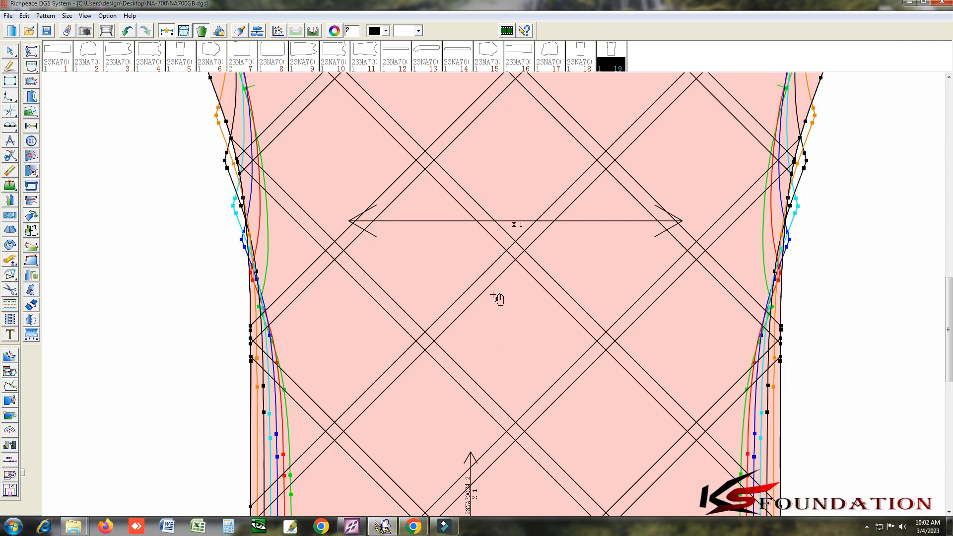
scroll(496, 298, "down", 4)
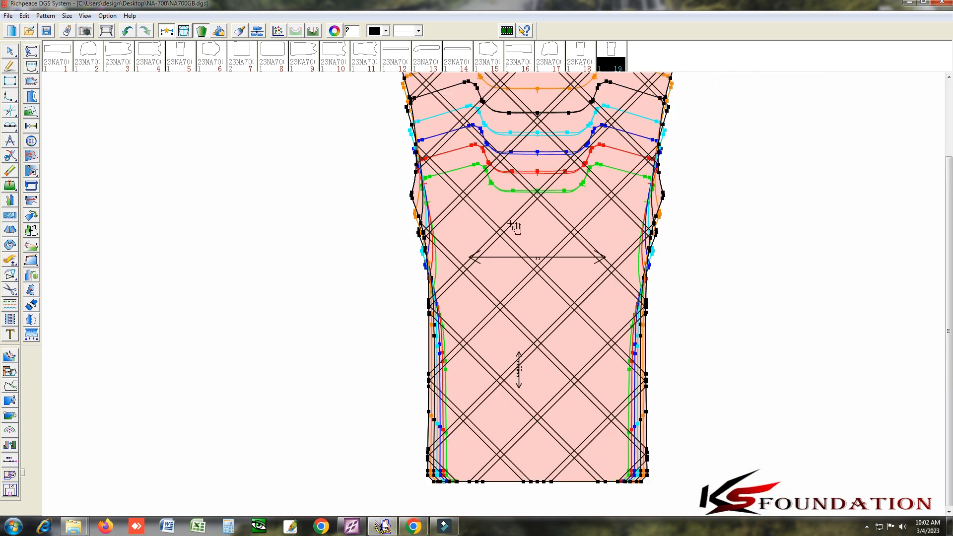
scroll(514, 226, "up", 3)
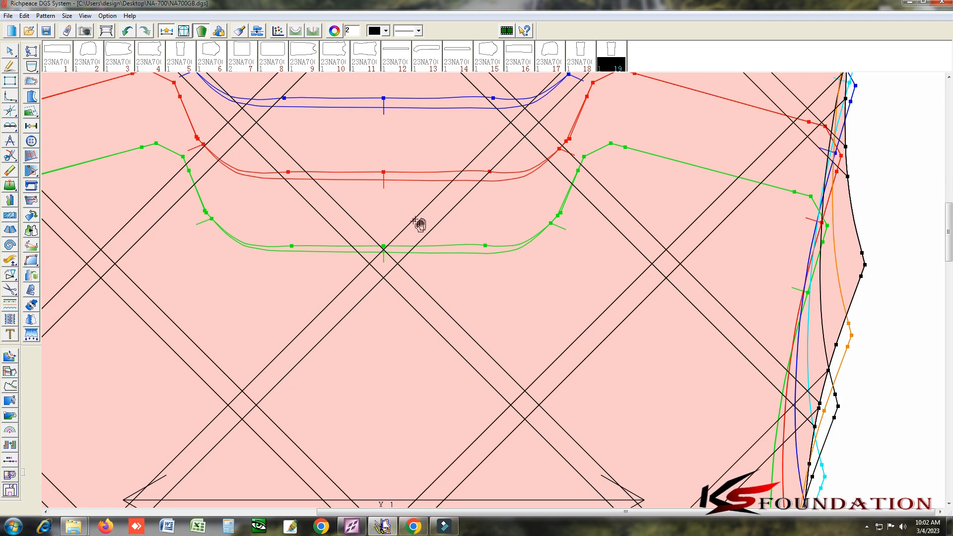
scroll(418, 224, "down", 3)
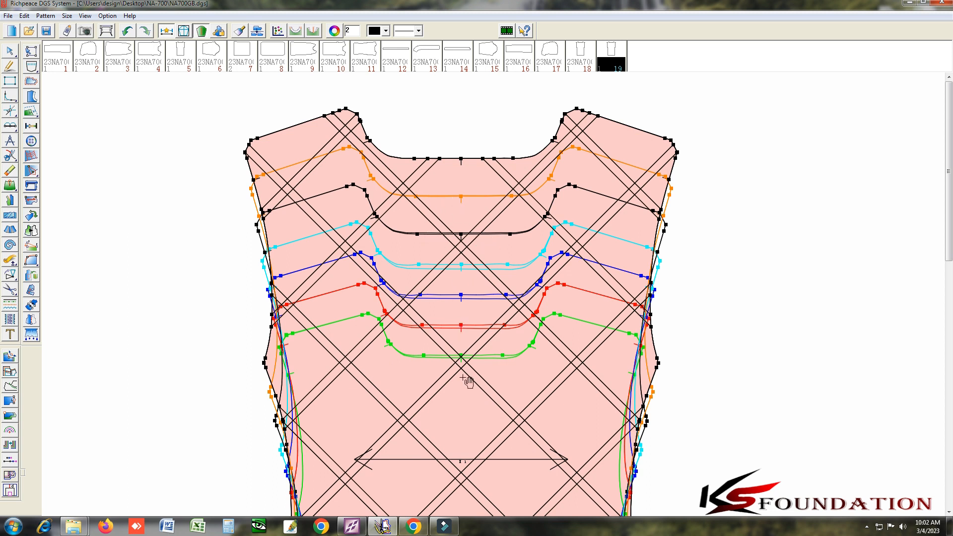
key("F4")
scroll(461, 177, "up", 3)
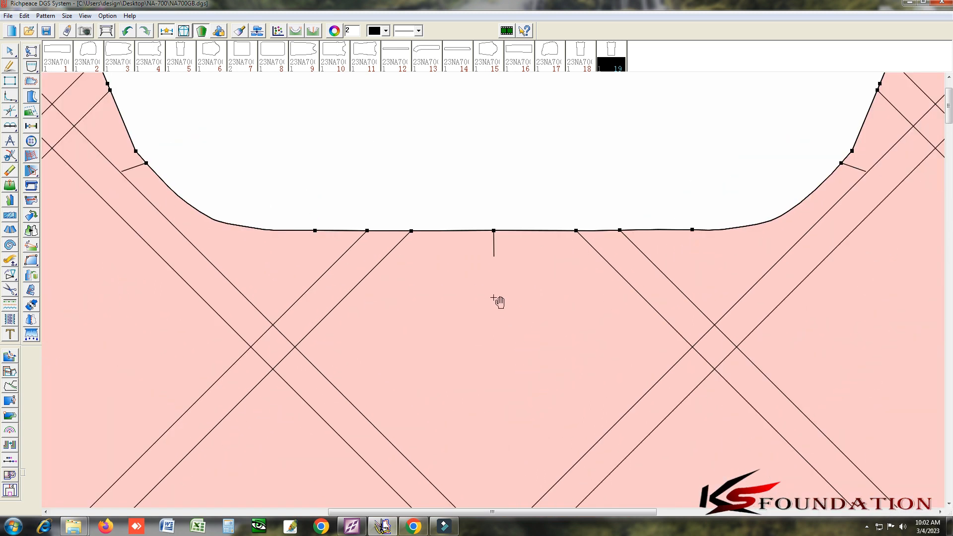
Move the original piece back beside the new piece and compare their necklines with all sizes shown and hidden
scroll(494, 298, "down", 8)
key("space")
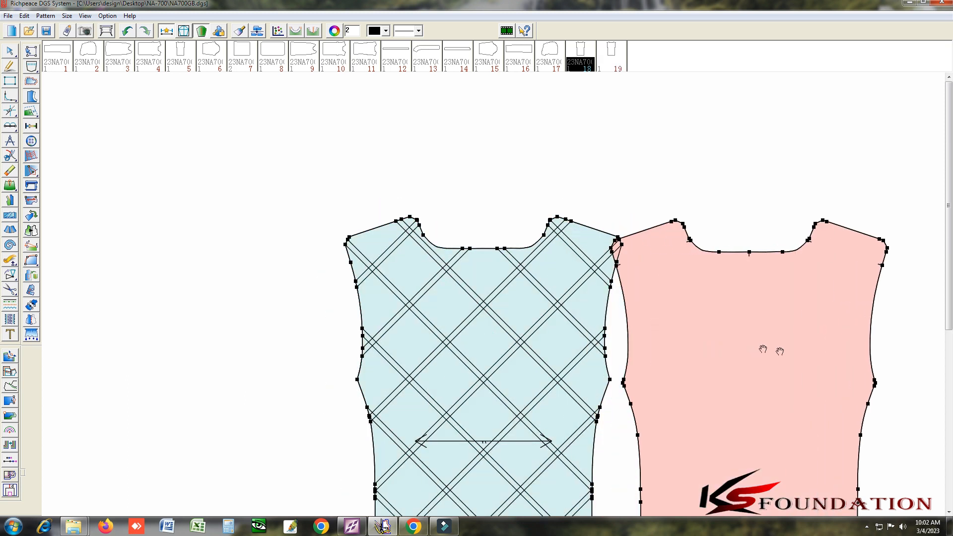
left_click(779, 351)
key("F4")
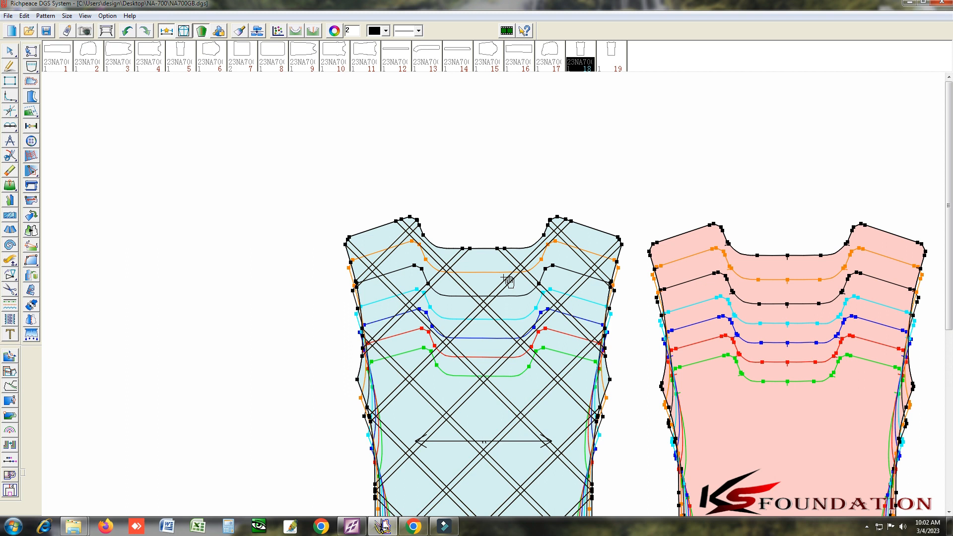
key("F4")
scroll(496, 291, "up", 3)
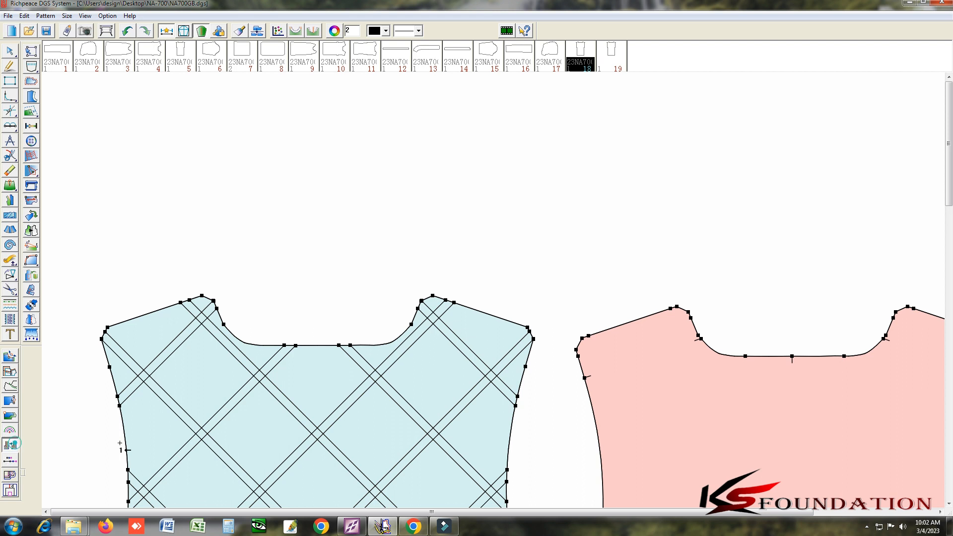
Copy the XY grading of the original's right and left neckline notch points to the new piece's matching points, and check with all sizes shown
left_click(10, 445)
left_click(884, 338)
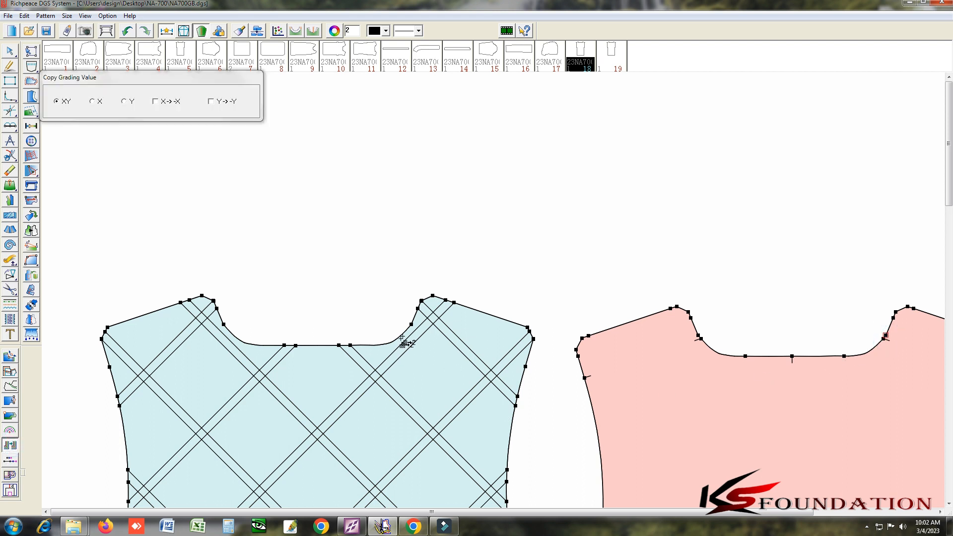
left_click(411, 324)
key("Return")
left_click(668, 243)
left_click(700, 339)
left_click(224, 324)
scroll(249, 331, "down", 2)
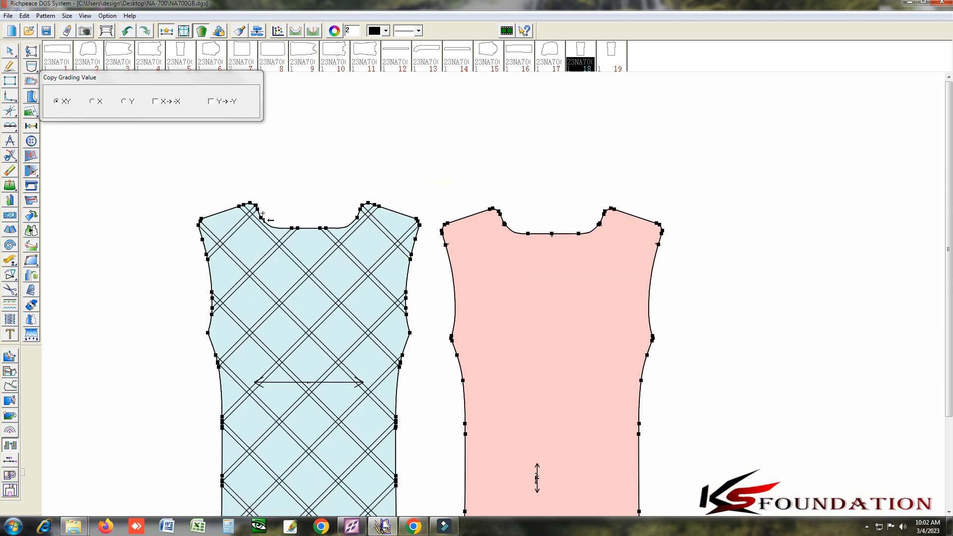
scroll(263, 213, "up", 3)
scroll(447, 288, "up", 4)
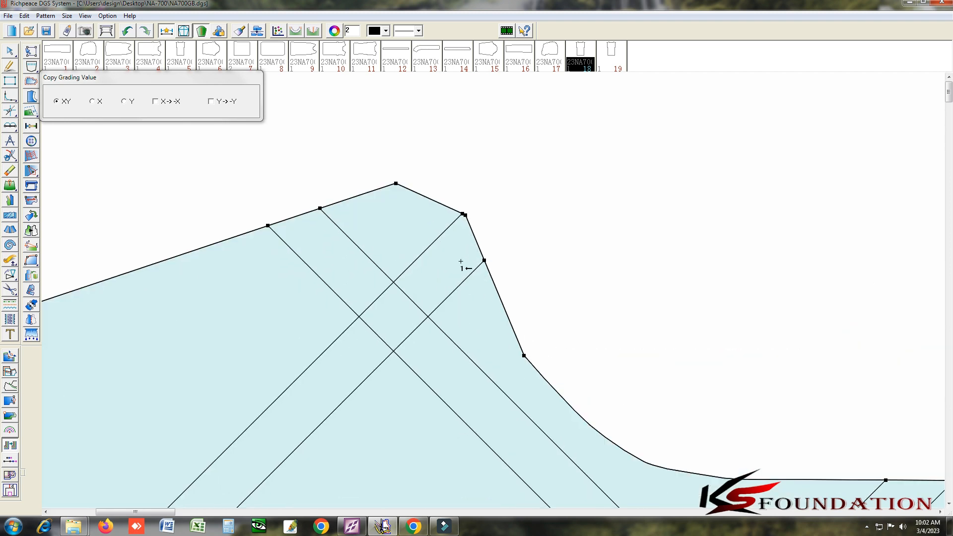
scroll(476, 268, "down", 5)
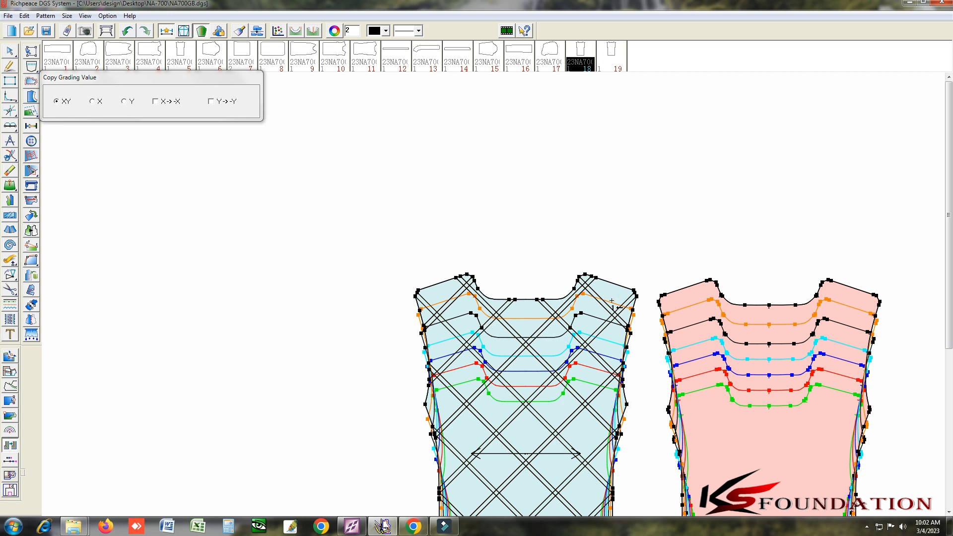
Open the Grade Table and check the grading values of the right neckline point on the new piece
right_click(542, 270)
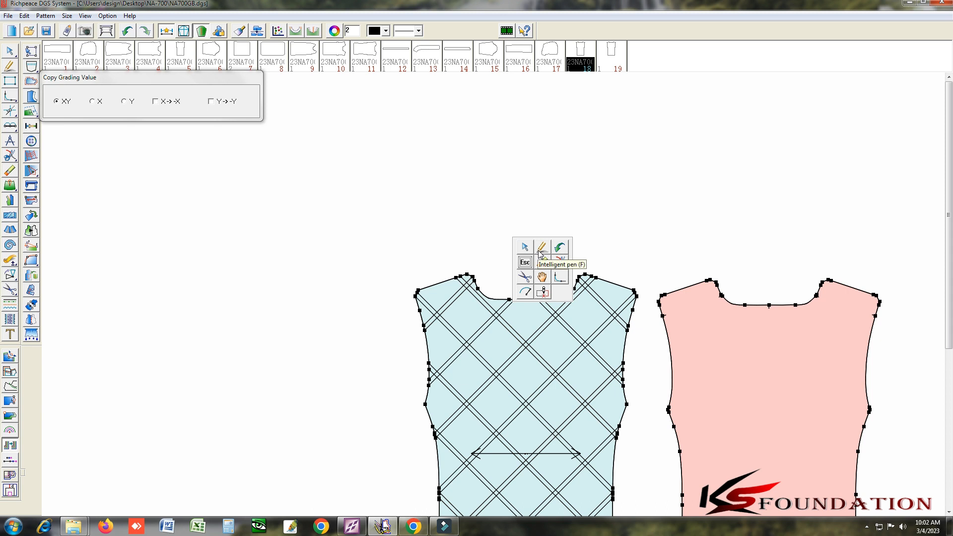
left_click(278, 30)
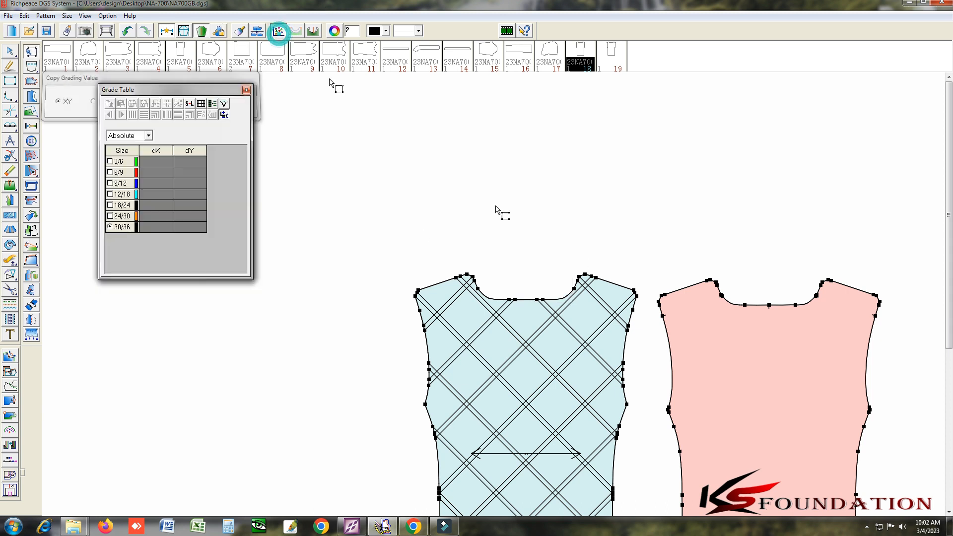
scroll(526, 300, "up", 3)
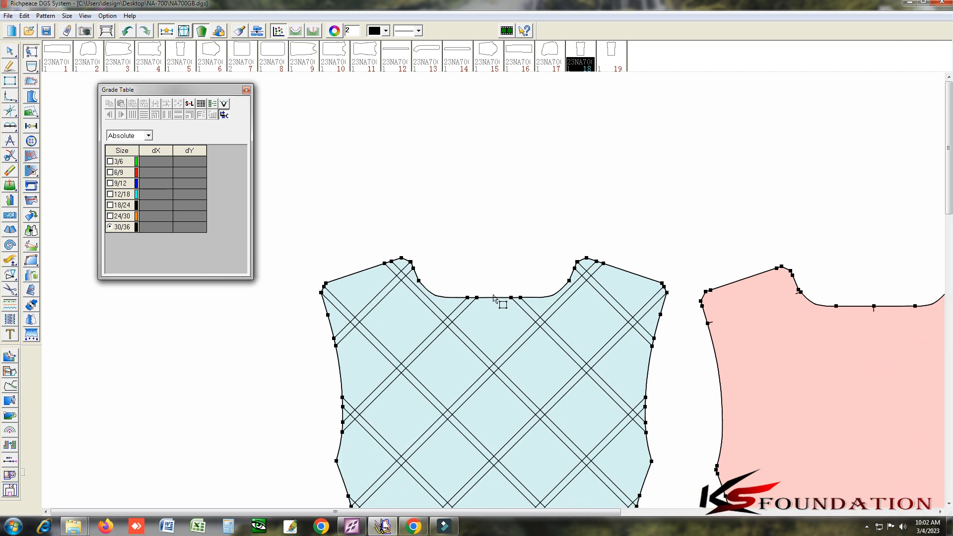
scroll(493, 295, "down", 3)
scroll(492, 294, "up", 3)
left_click(785, 242)
scroll(788, 271, "down", 2)
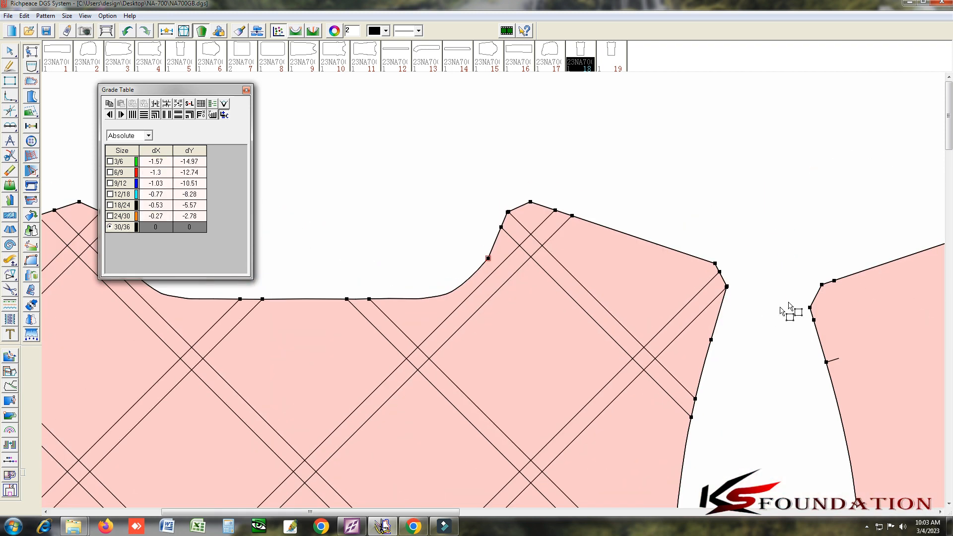
Compare the Grade Table values of the plain piece's left shoulder point and the diamond-lined piece's right neckline point, and close the table
left_click(821, 286)
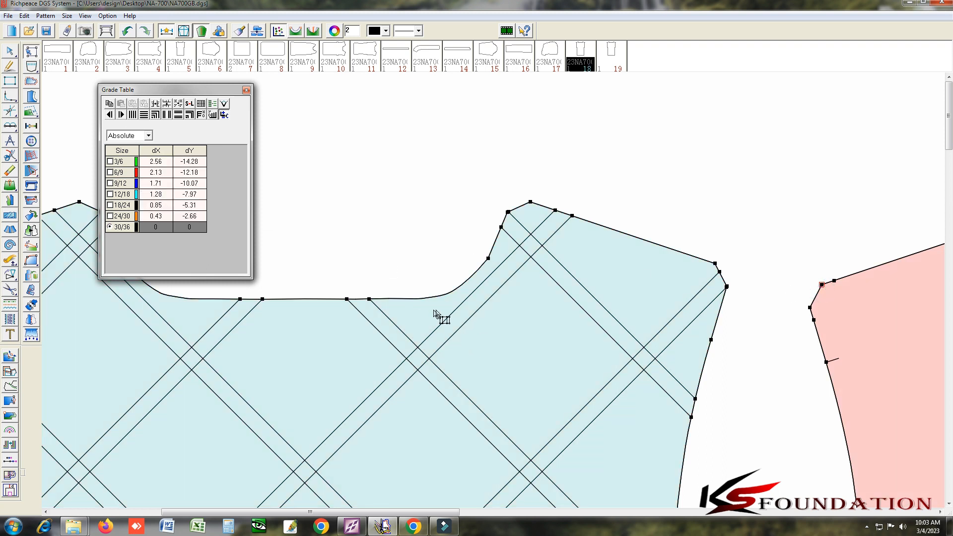
left_click(108, 104)
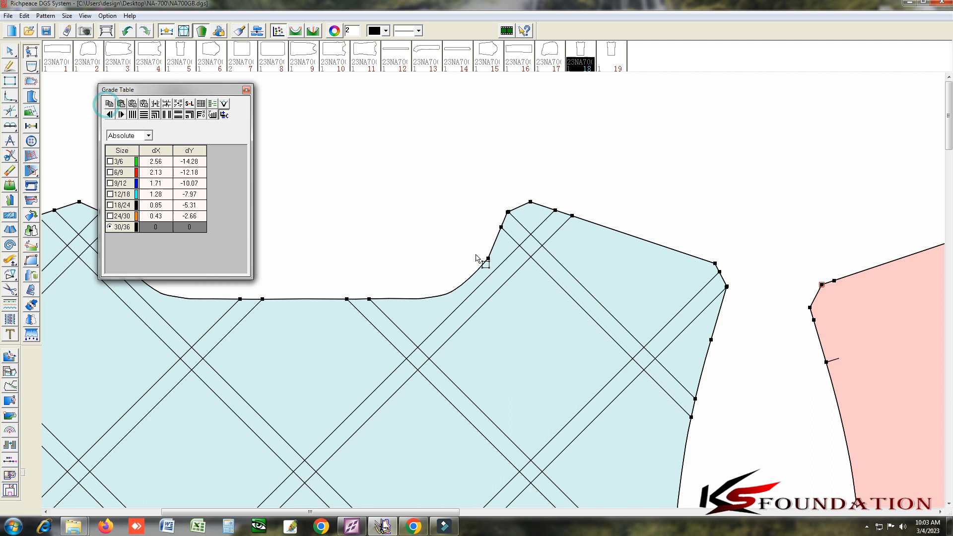
left_click(488, 258)
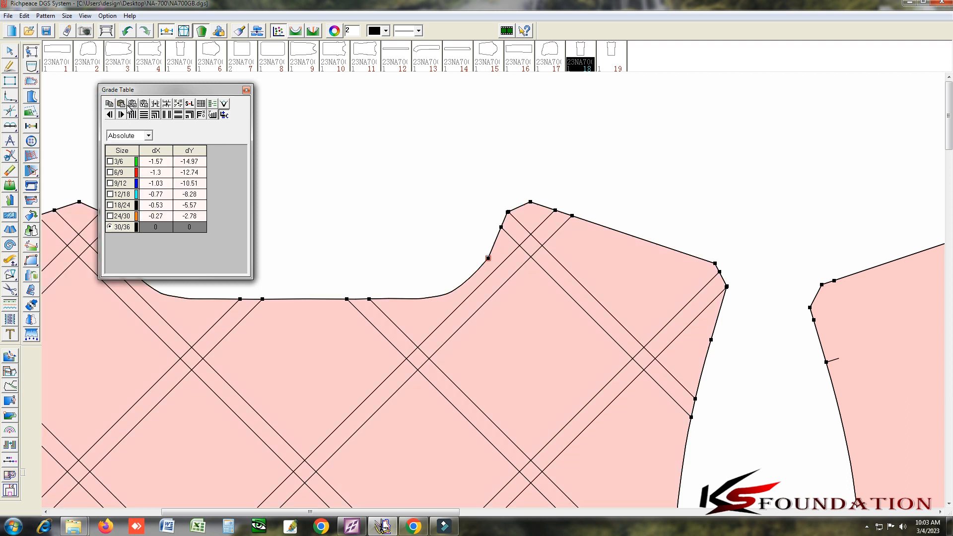
left_click(246, 90)
Show all sizes on both pieces and compare their overall grading
scroll(495, 304, "down", 4)
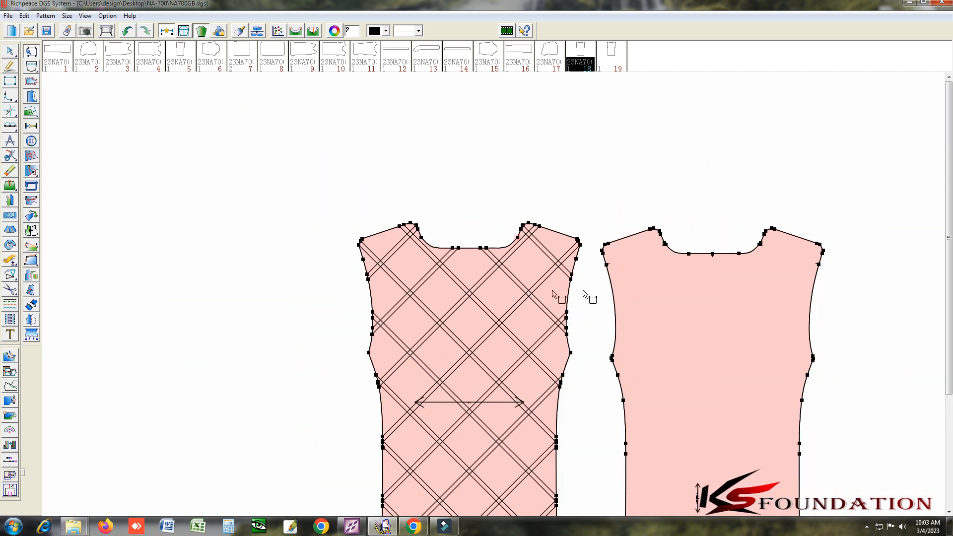
key("F4")
right_click(452, 194)
left_click(480, 232)
scroll(519, 292, "down", 2)
scroll(502, 330, "up", 2)
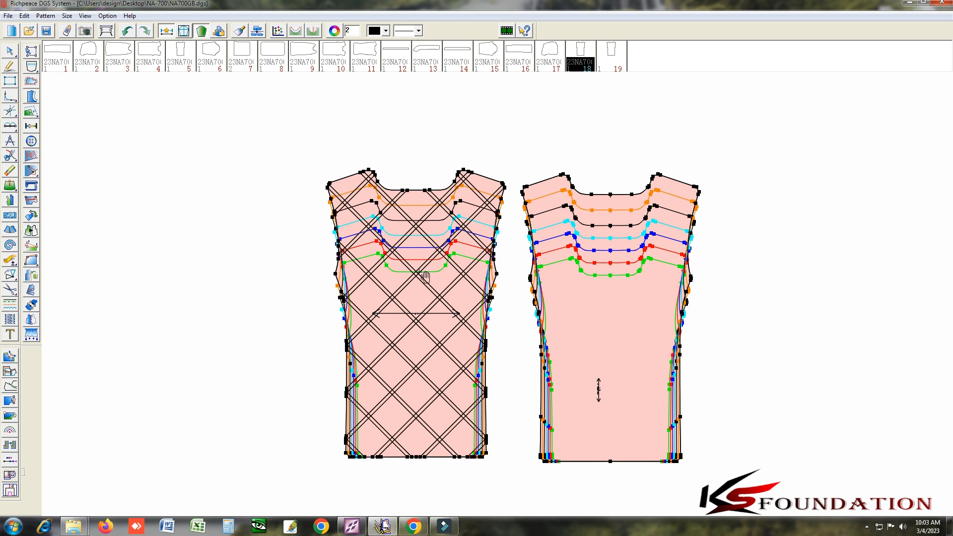
In the size table, set the color of size 6/9 to black and make it the base size
left_click(66, 17)
left_click(82, 23)
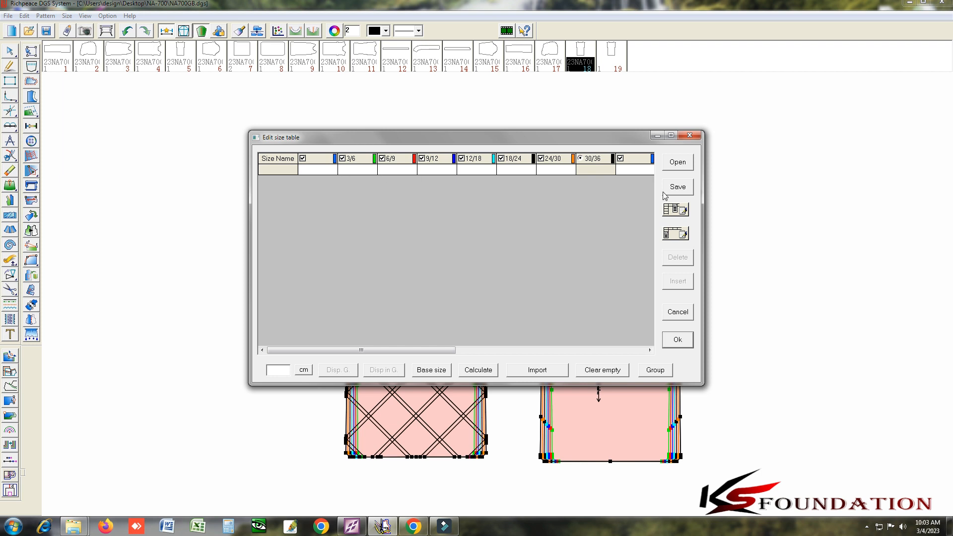
double_click(414, 158)
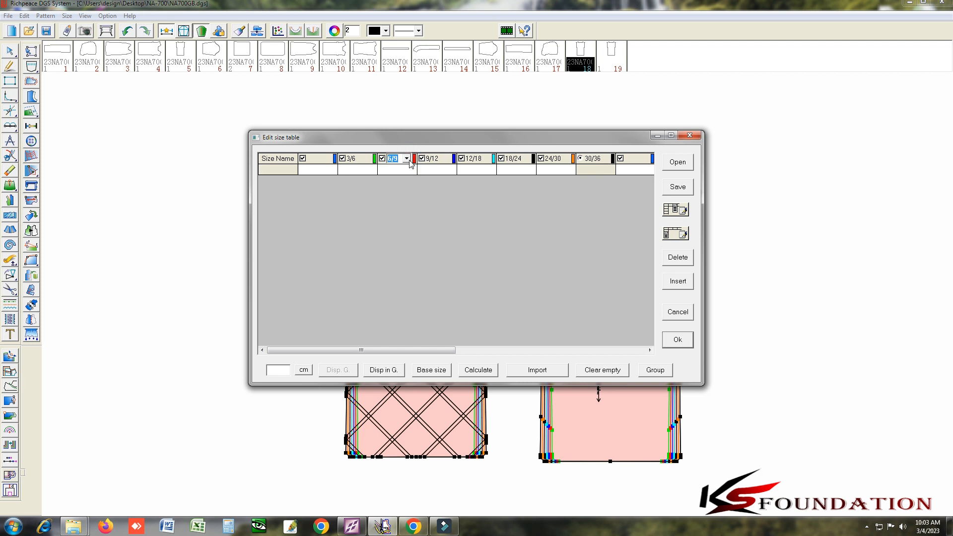
left_click(374, 261)
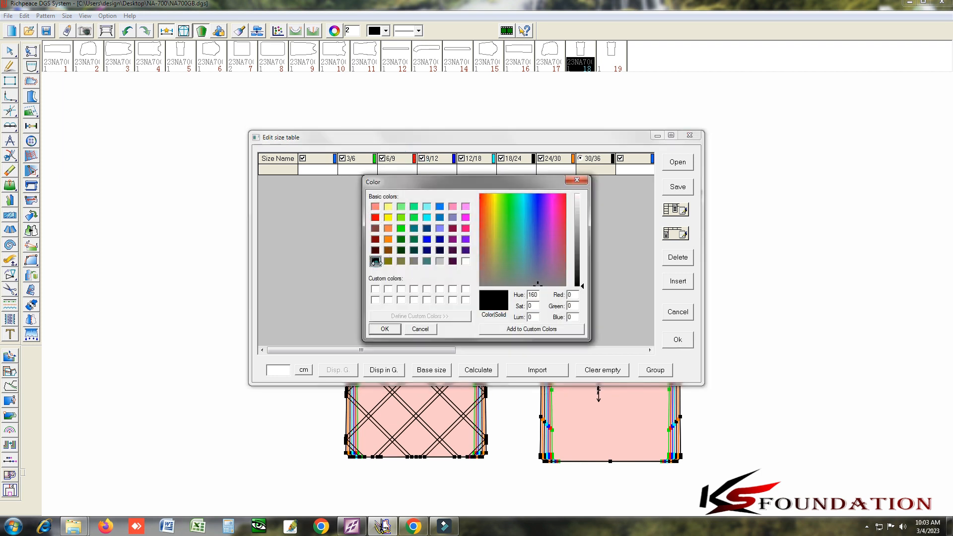
left_click(384, 329)
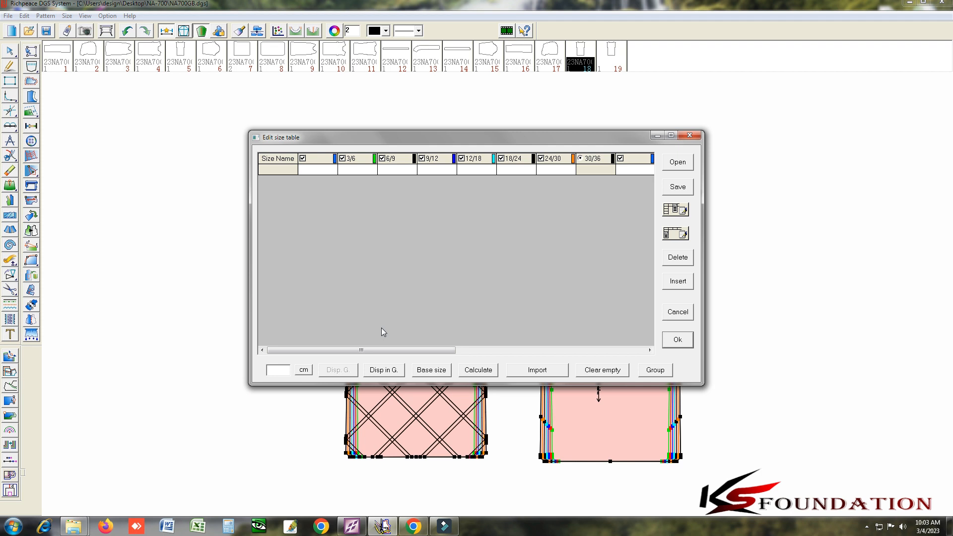
right_click(403, 163)
left_click(421, 193)
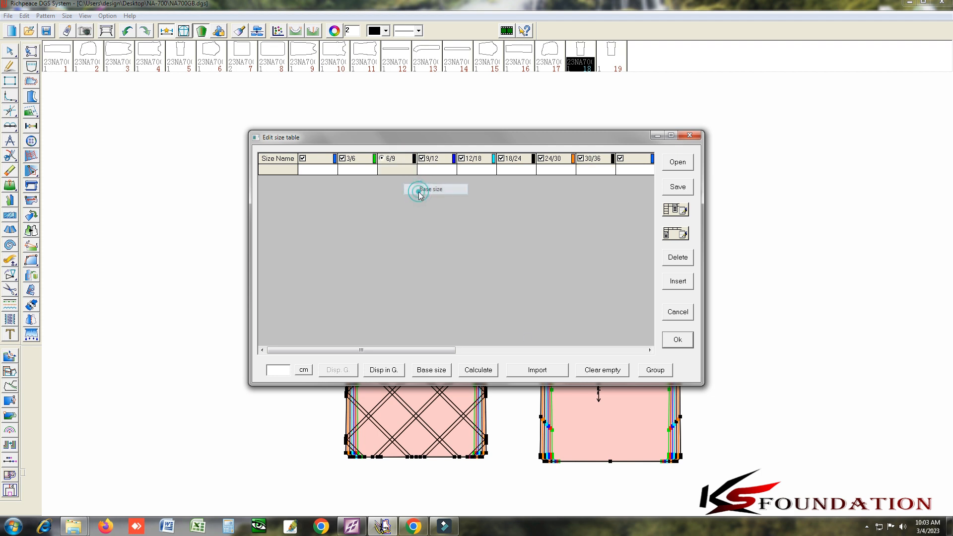
left_click(678, 340)
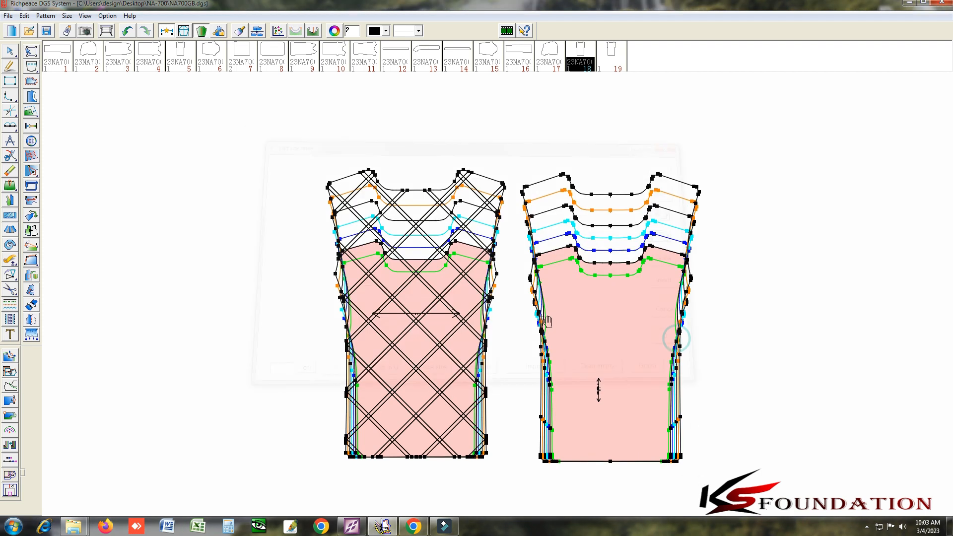
Show only the base size and use the Smart Pen to trim the upper-left diamond line pair to the neckline and side edge
key("F4")
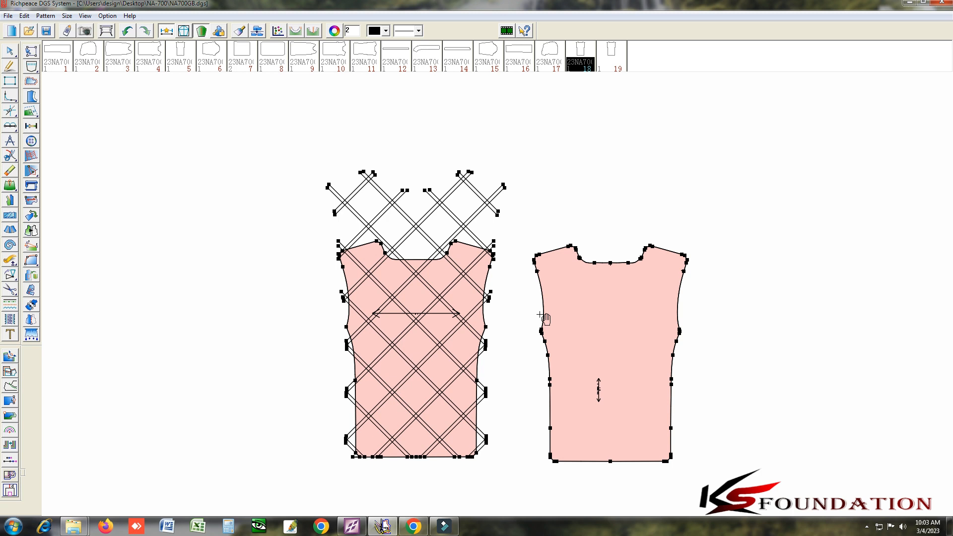
scroll(503, 298, "up", 3)
right_click(566, 204)
left_click(597, 196)
left_click_drag(260, 236, 498, 246)
left_click(461, 199)
right_click(466, 214)
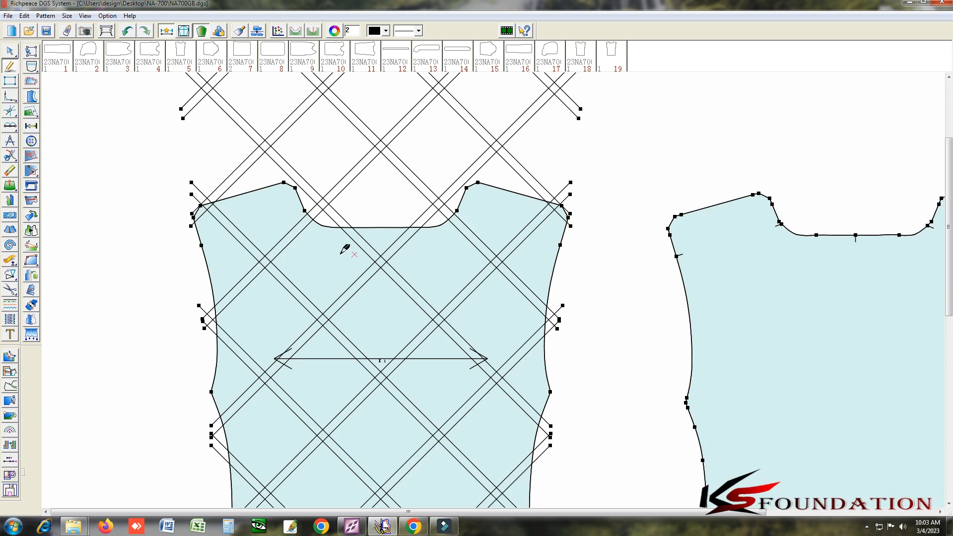
scroll(341, 246, "up", 2)
left_click_drag(392, 219, 421, 258)
left_click(464, 236)
left_click(253, 359)
Trim the line pair starting at the left shoulder and the pair crossing the neckline's left part to the piece outline
left_click_drag(298, 284, 328, 235)
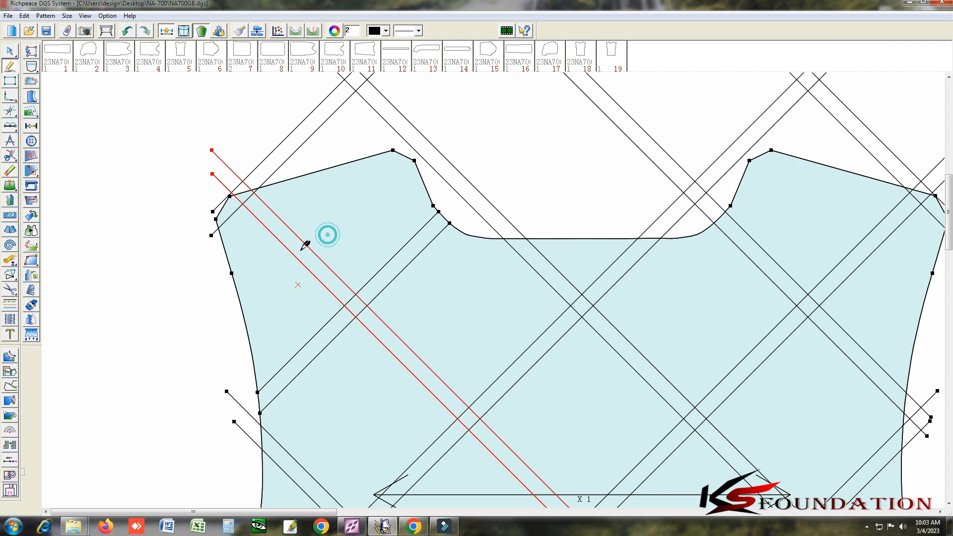
left_click(295, 179)
scroll(554, 219, "down", 3)
left_click(738, 406)
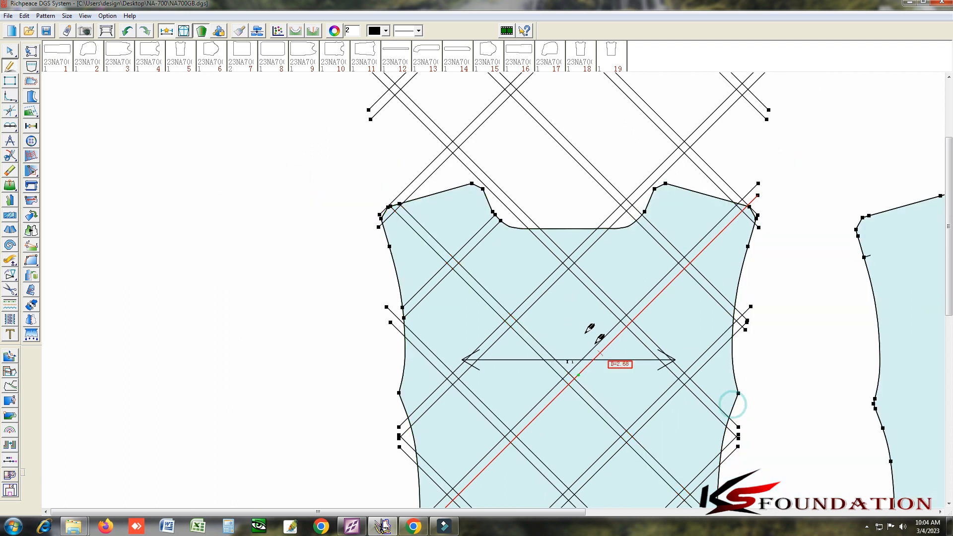
left_click_drag(624, 267, 583, 305)
left_click(564, 228)
left_click(737, 367)
Trim the upper-right line pair to the neckline and side edge, and the pair crossing the neckline's right part at the neckline
left_click_drag(724, 267, 693, 304)
left_click(649, 203)
left_click(737, 268)
left_click_drag(608, 145, 679, 156)
left_click(681, 178)
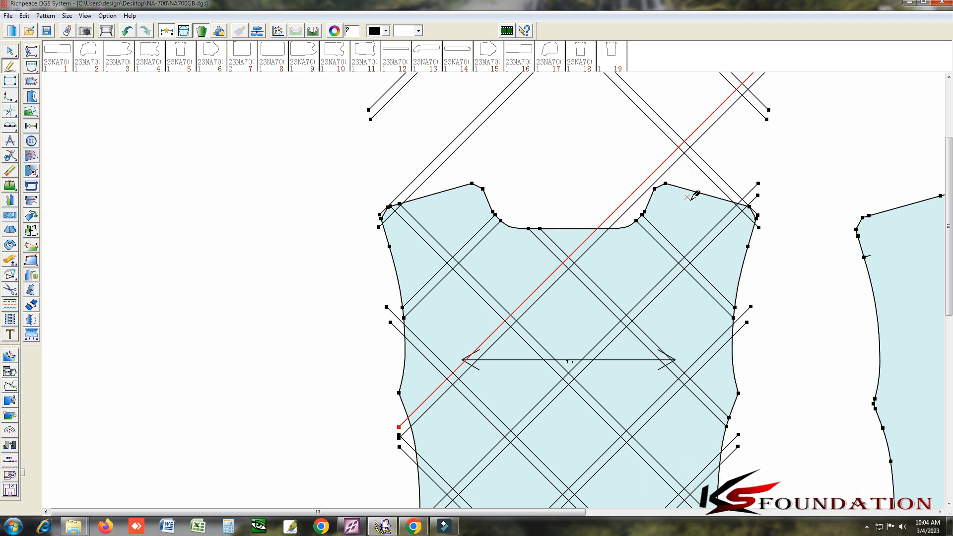
left_click(684, 170)
left_click(680, 187)
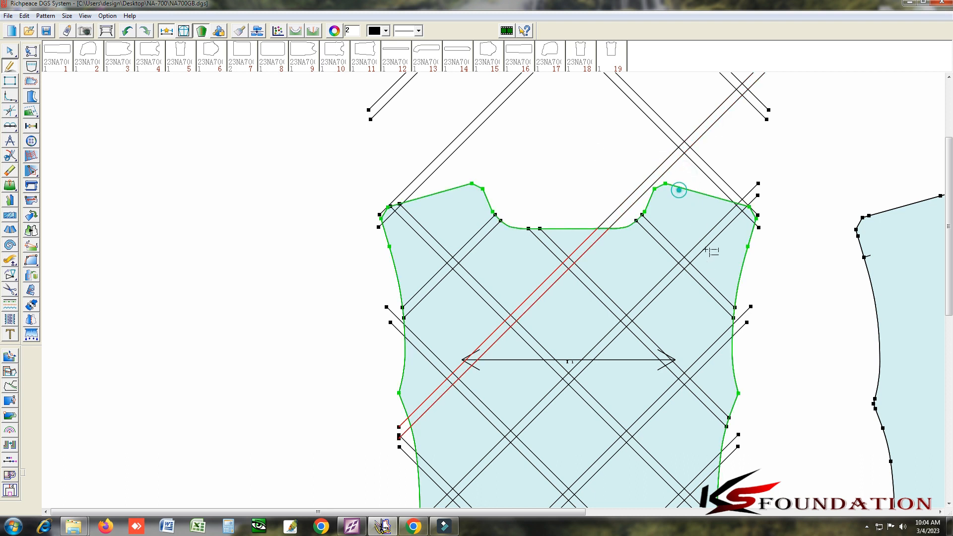
right_click(740, 289)
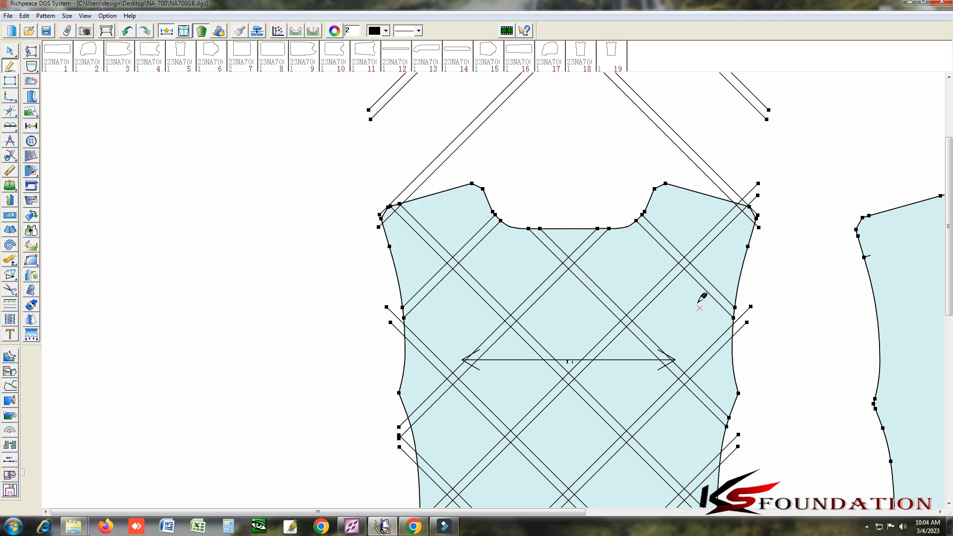
Undo the diamond line trims and the size table changes, restoring 30/36 as the base size
scroll(701, 300, "down", 3)
scroll(501, 289, "up", 2)
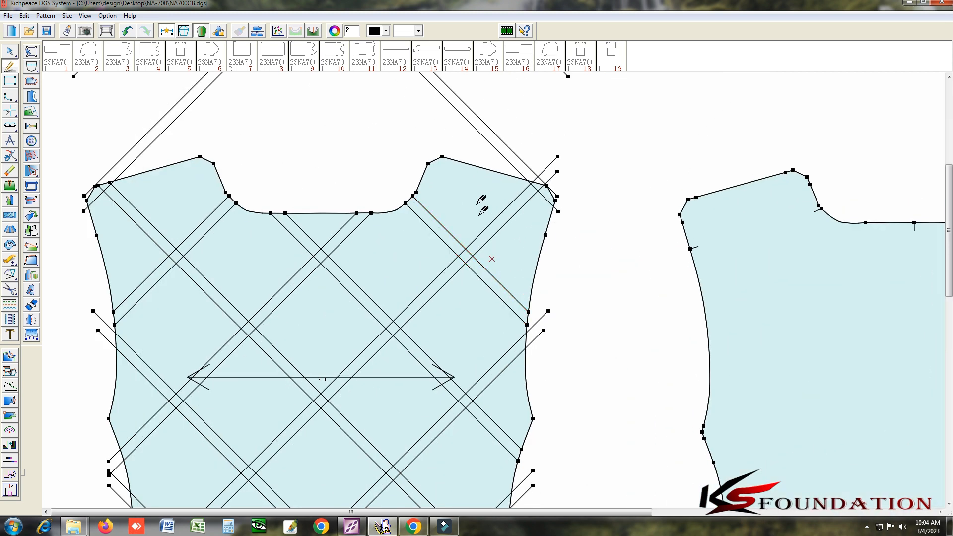
left_click(541, 260)
right_click(516, 250)
scroll(493, 277, "down", 3)
scroll(494, 281, "up", 2)
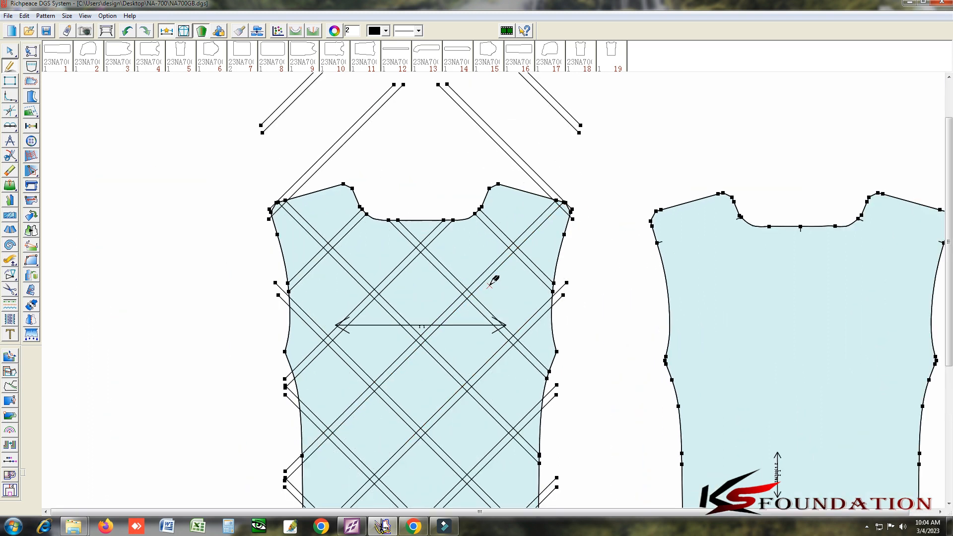
scroll(487, 250, "down", 2)
scroll(501, 286, "up", 4)
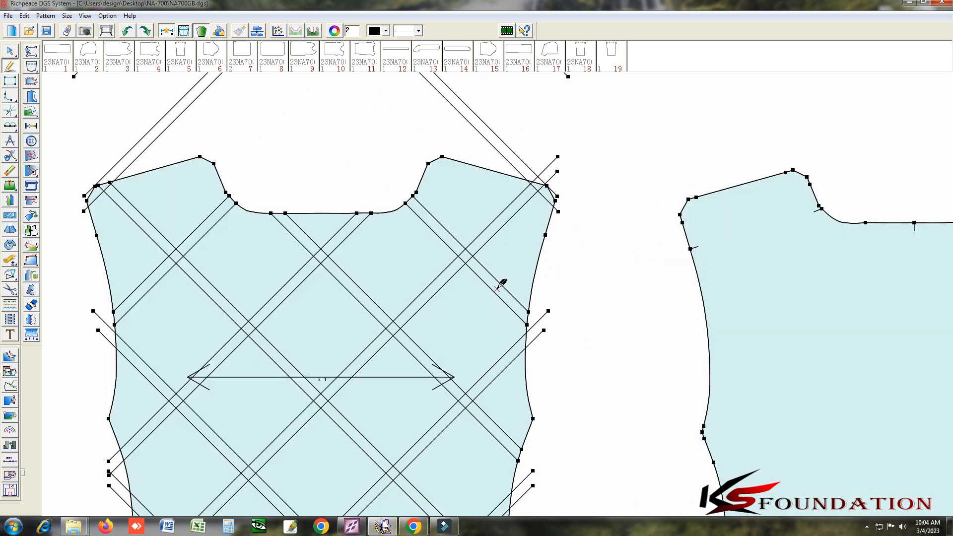
scroll(501, 285, "down", 1)
scroll(502, 285, "up", 1)
scroll(502, 286, "down", 3)
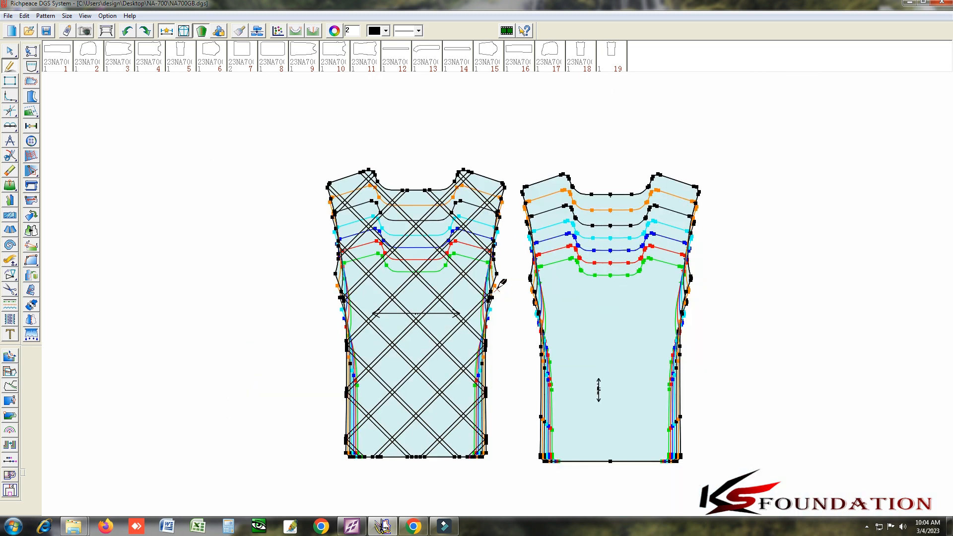
scroll(502, 288, "up", 2)
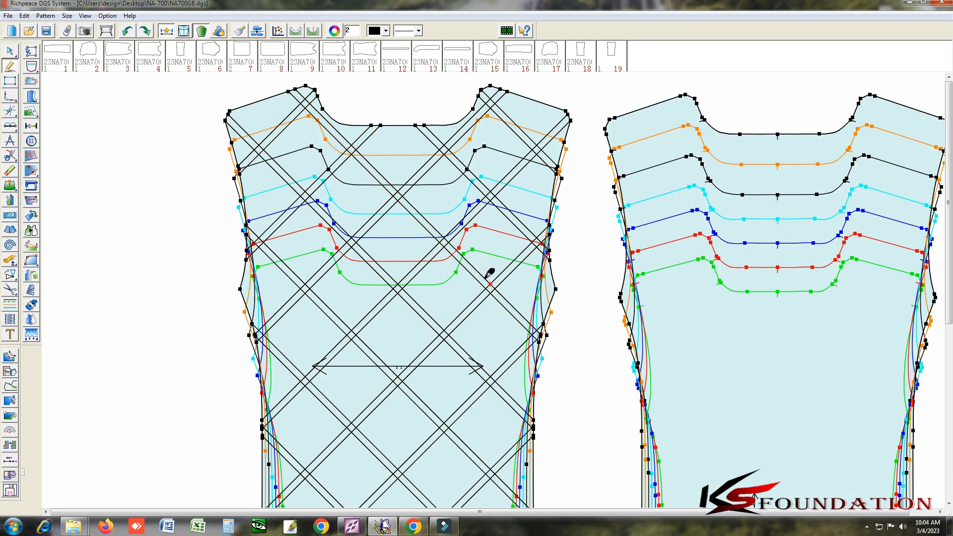
Show only the 30/36 base size and apply the outline as trim boundary to the line pairs at the right shoulder
left_click(498, 128)
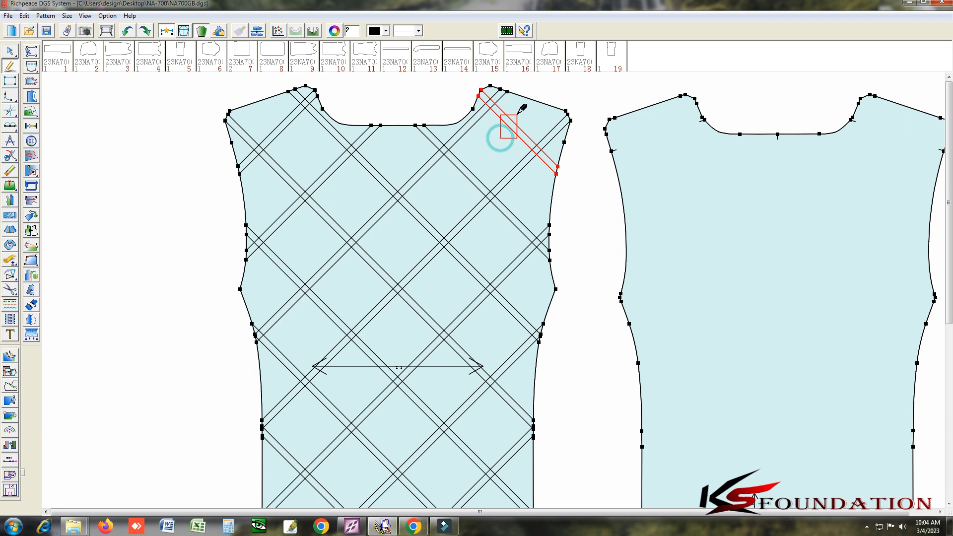
left_click(457, 123)
left_click(551, 189)
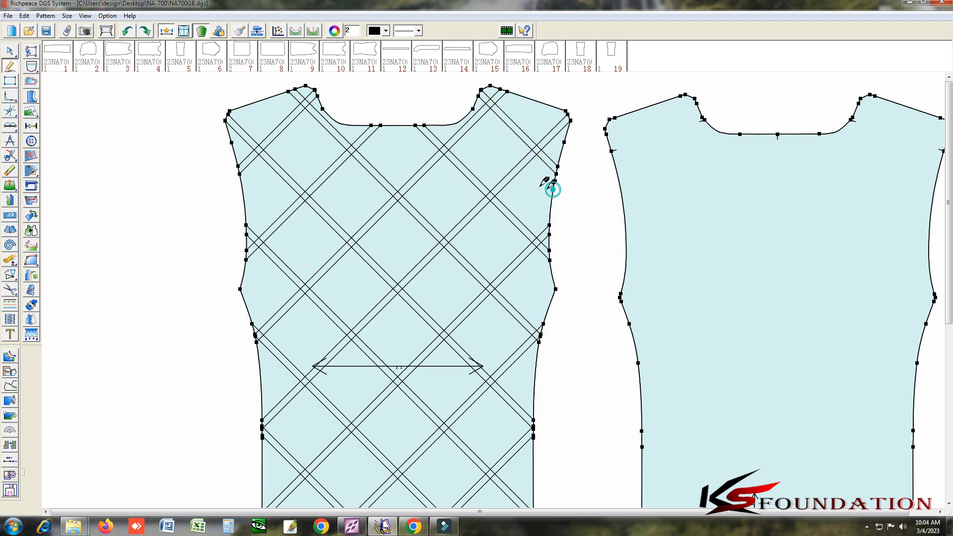
left_click(514, 166)
left_click(557, 193)
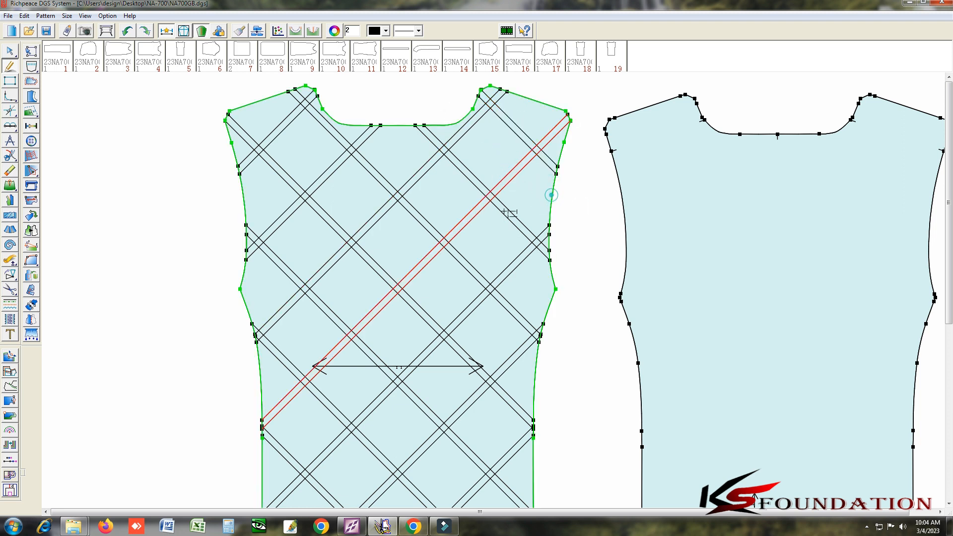
left_click(255, 371)
left_click_drag(300, 254, 268, 212)
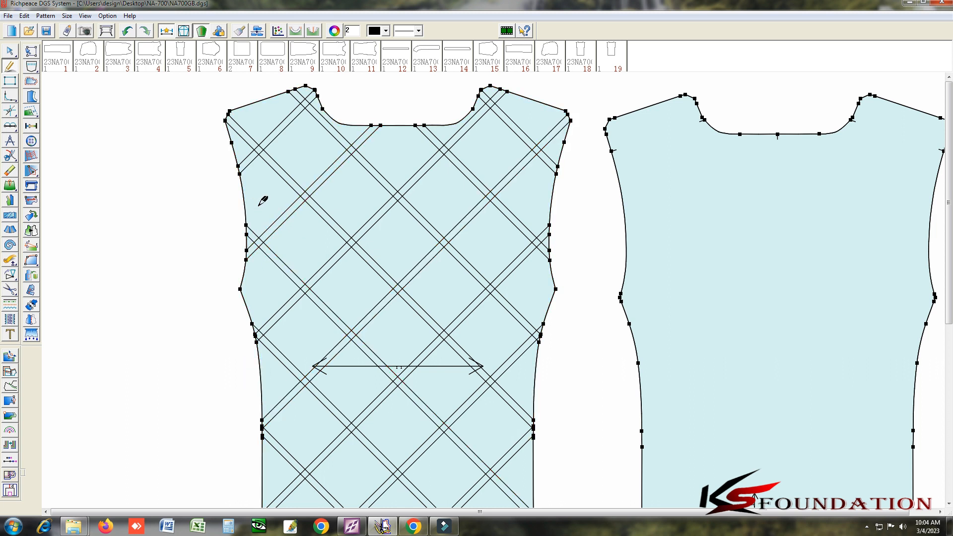
Select all diamond line pairs running from upper left to lower right and apply the piece outline as their trim boundary
scroll(497, 282, "down", 2)
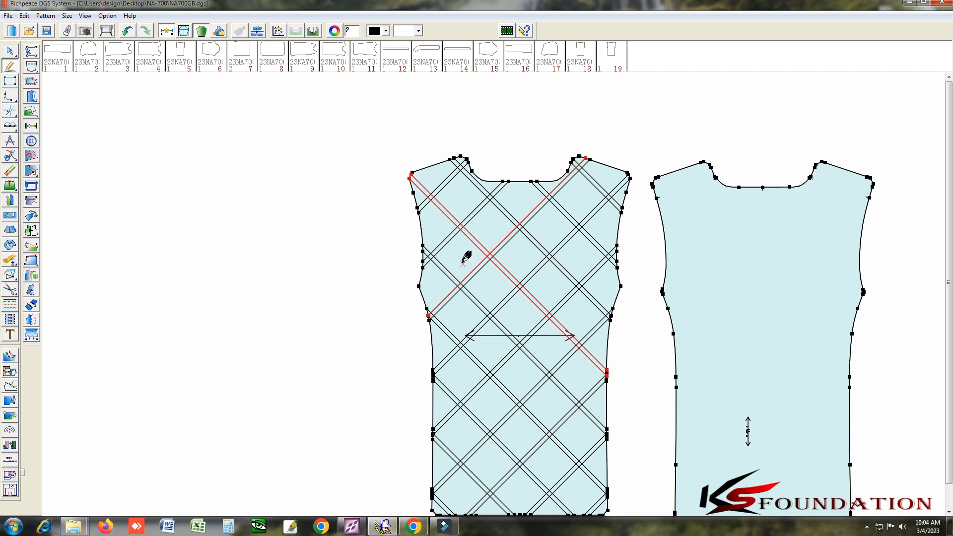
left_click(450, 212)
left_click_drag(446, 263, 438, 277)
right_click(449, 257)
left_click(448, 209)
left_click(453, 322)
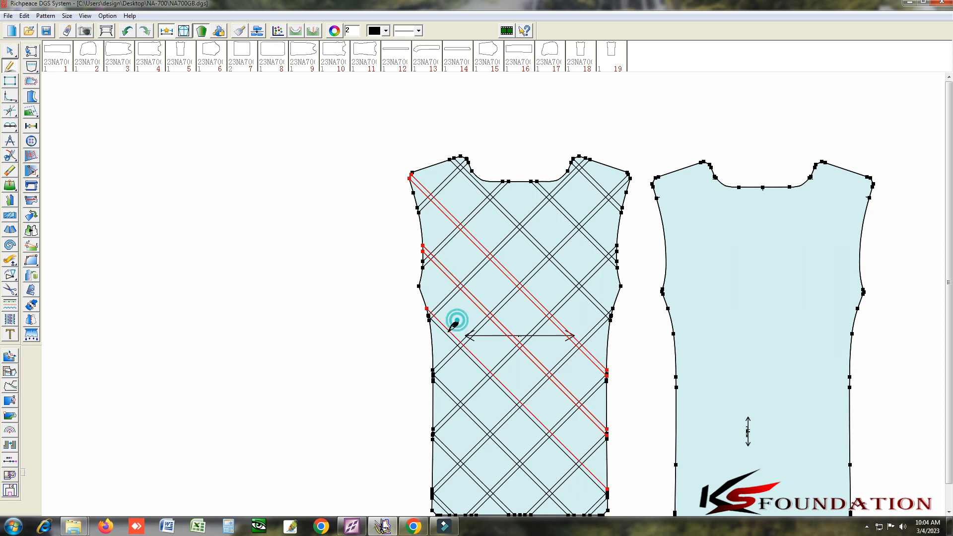
left_click(478, 418)
left_click(453, 445)
scroll(448, 449, "down", 3)
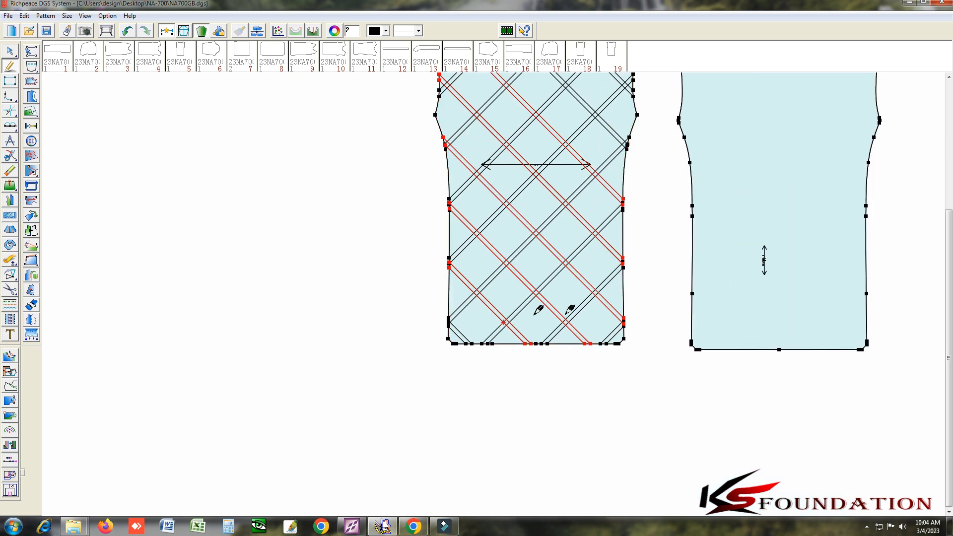
left_click_drag(469, 329, 457, 339)
left_click(450, 297)
left_click(507, 347)
Select all diamond line pairs running from lower left to upper right and apply the piece outline as their trim boundary
left_click_drag(573, 299, 612, 334)
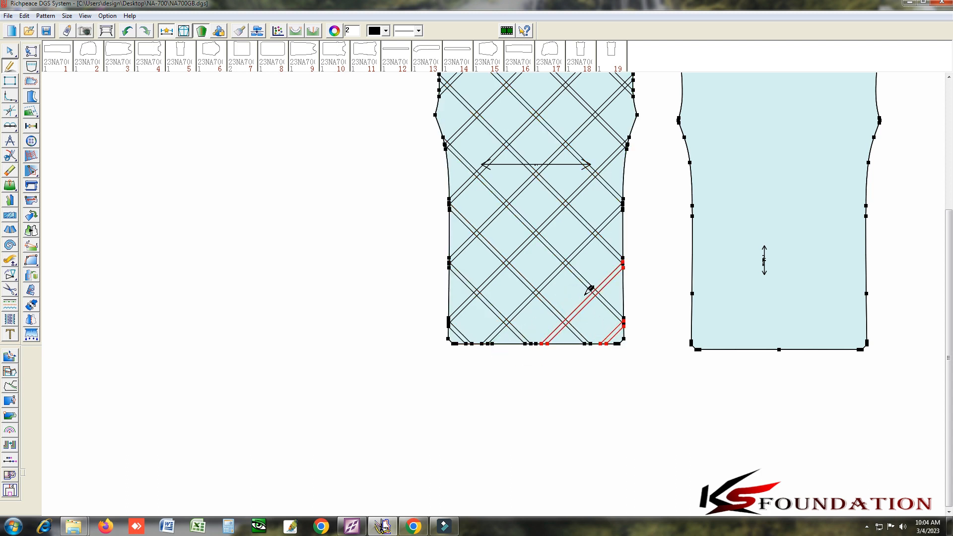
left_click(568, 240)
left_click_drag(535, 206, 557, 226)
scroll(558, 225, "down", 2)
scroll(496, 287, "up", 3)
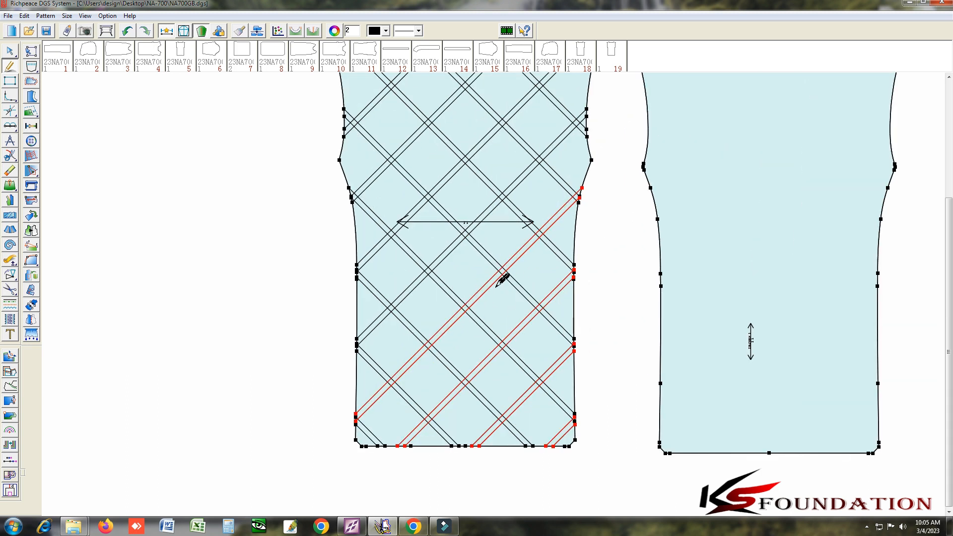
left_click_drag(482, 200, 492, 223)
left_click_drag(476, 133, 492, 151)
scroll(498, 288, "up", 3)
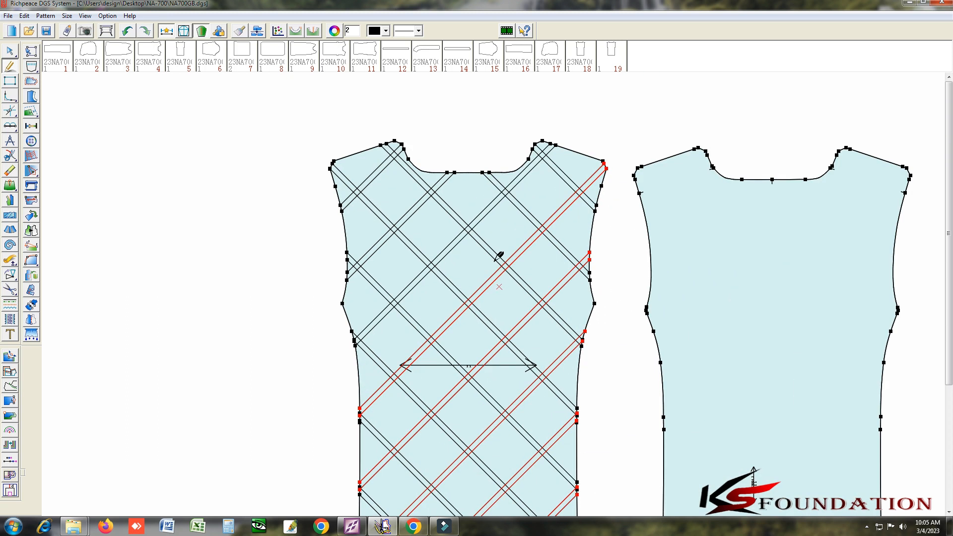
left_click_drag(479, 199, 491, 213)
left_click_drag(402, 199, 418, 222)
left_click(471, 172)
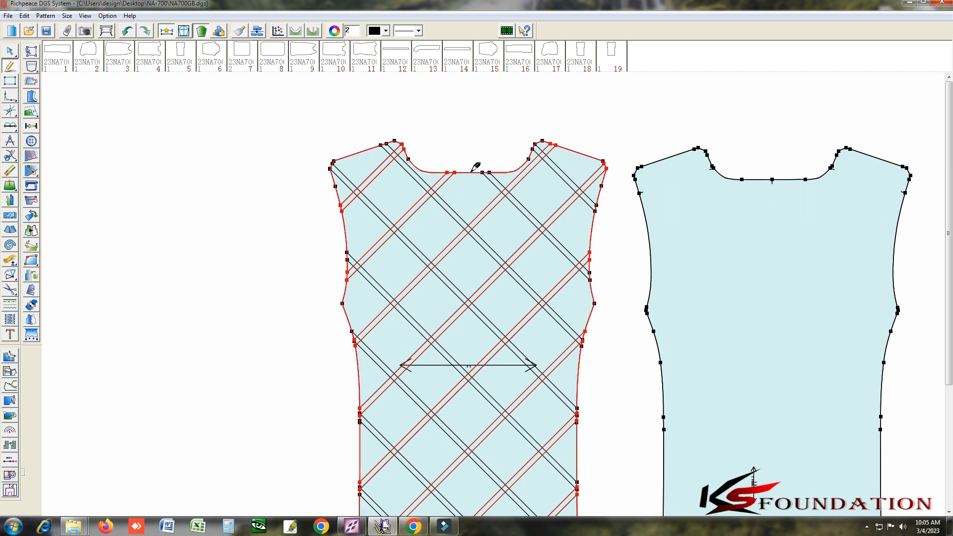
left_click(344, 318)
key("KP_Subtract")
key("KP_Subtract")
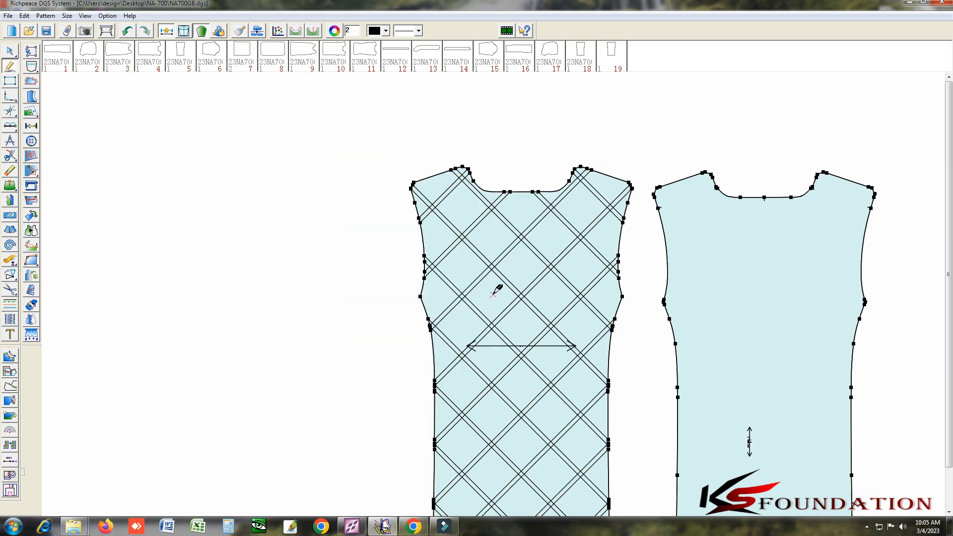
Display all sizes and try 6/9 as the base size to check how its diamond lines fit the outline
key("KP_Add")
key("KP_Add")
key("F4")
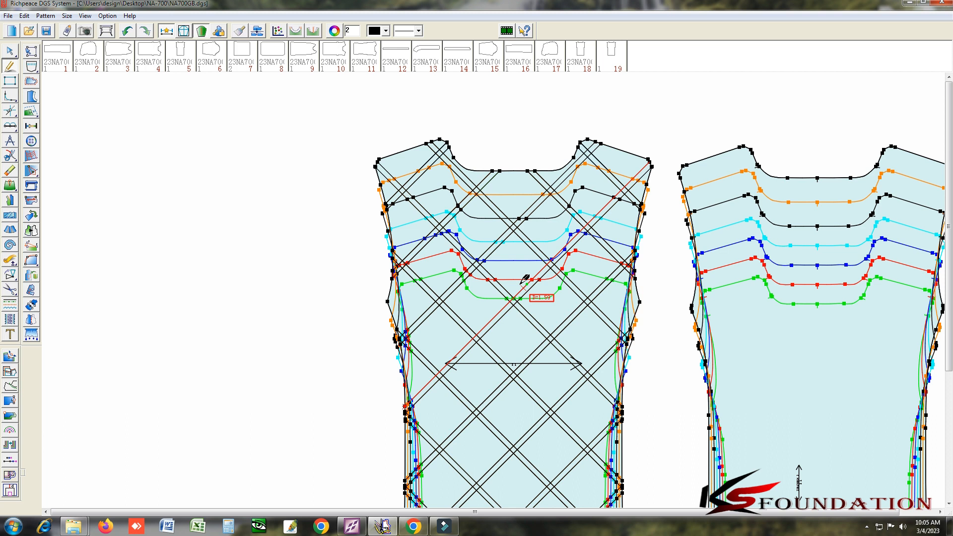
left_click(67, 15)
left_click(71, 24)
right_click(389, 168)
left_click(428, 185)
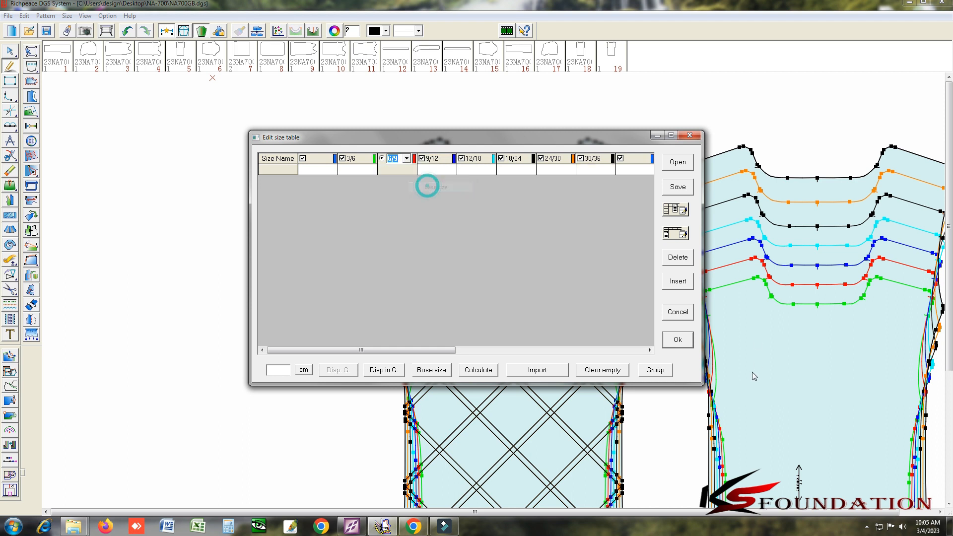
left_click(677, 339)
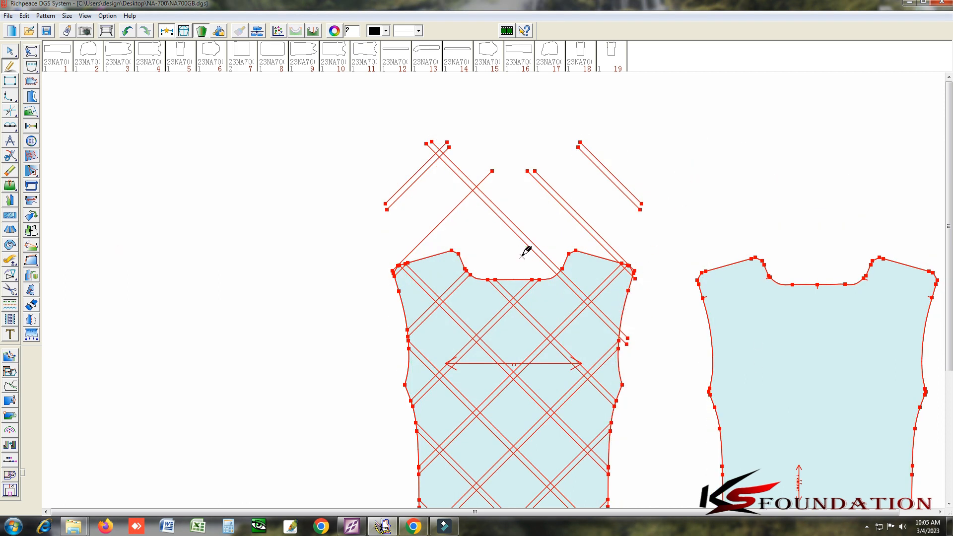
scroll(498, 282, "down", 2)
scroll(501, 287, "up", 1)
scroll(484, 228, "down", 2)
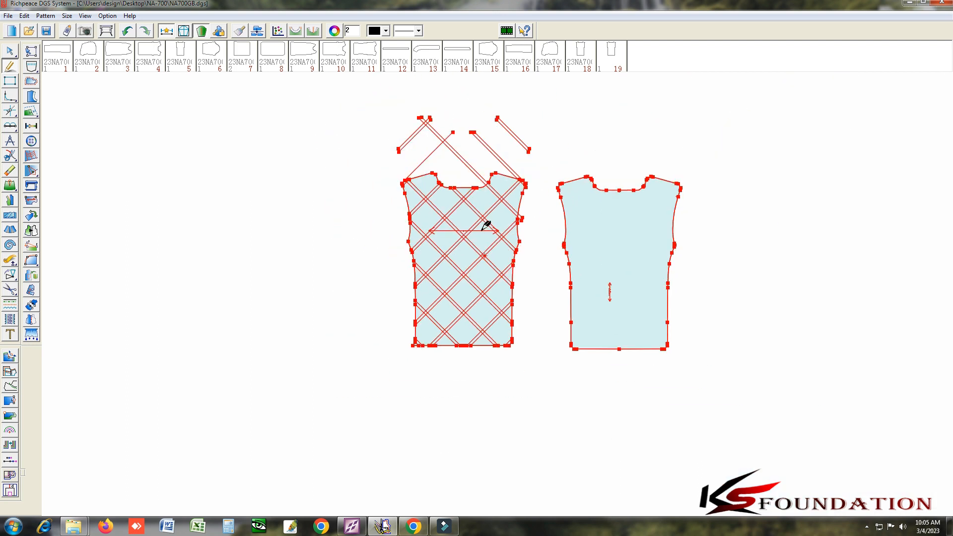
scroll(502, 286, "up", 2)
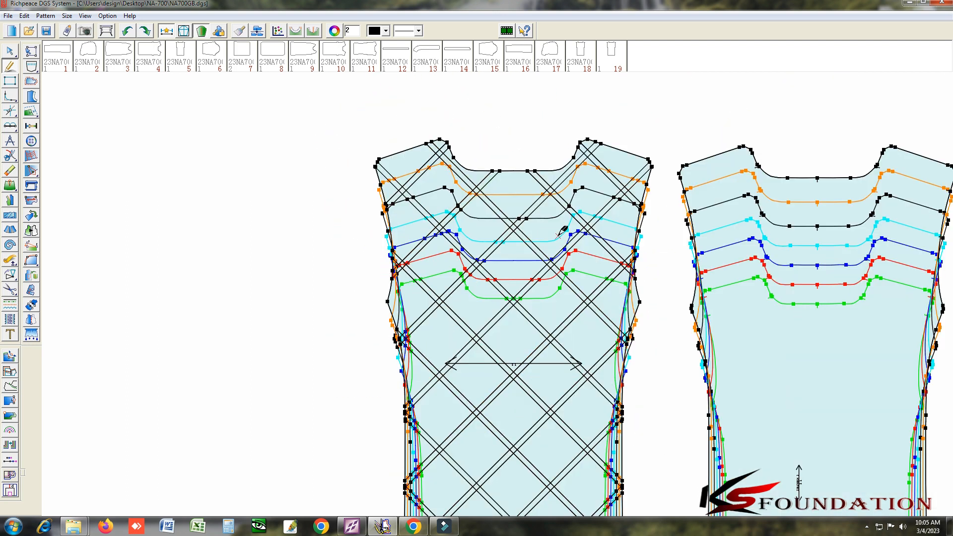
Select the short diamond line pairs at both shoulders and apply the piece outline as their trim boundary
left_click_drag(568, 221, 619, 161)
left_click(516, 173)
left_click(637, 243)
left_click(428, 166)
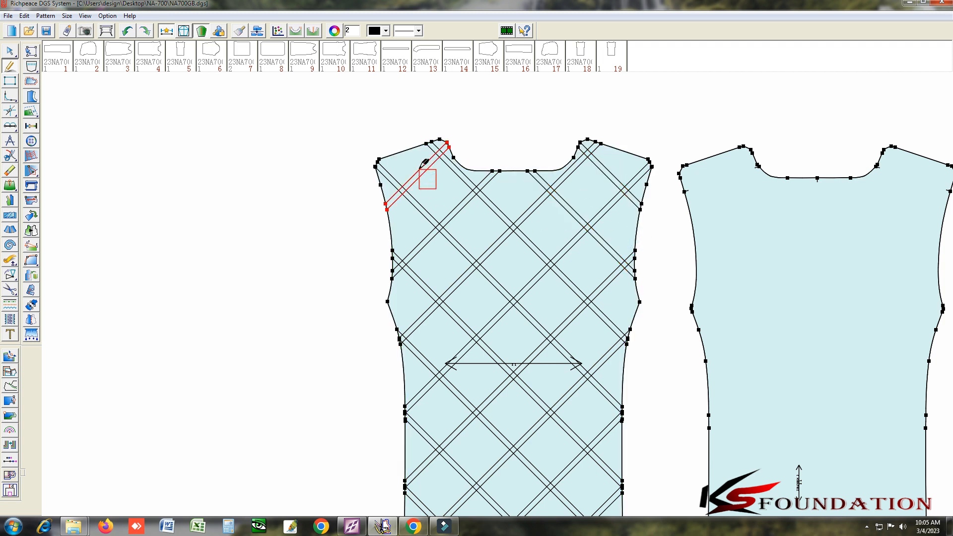
left_click(411, 154)
left_click(392, 229)
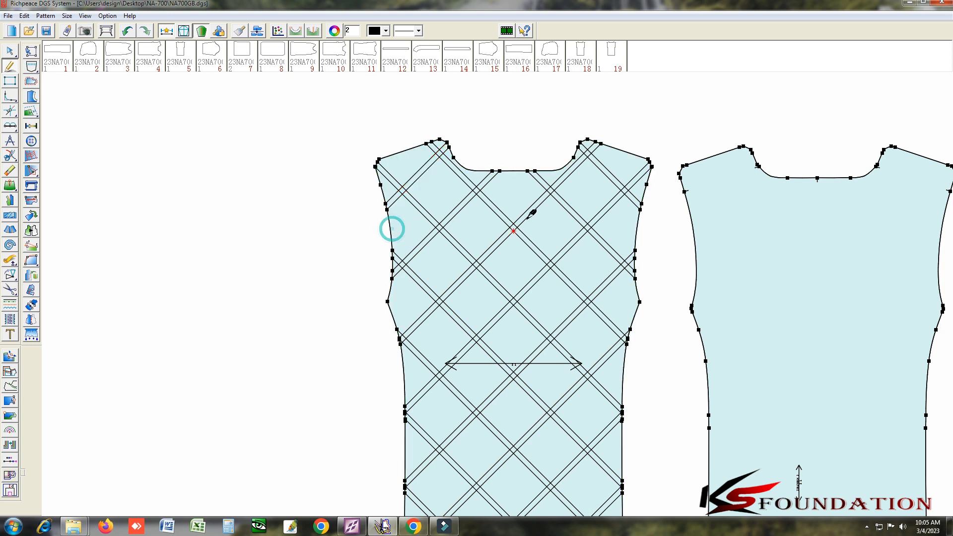
Display size 6/9 on its own through the Grade Table to examine its diamond line ends
key("F4")
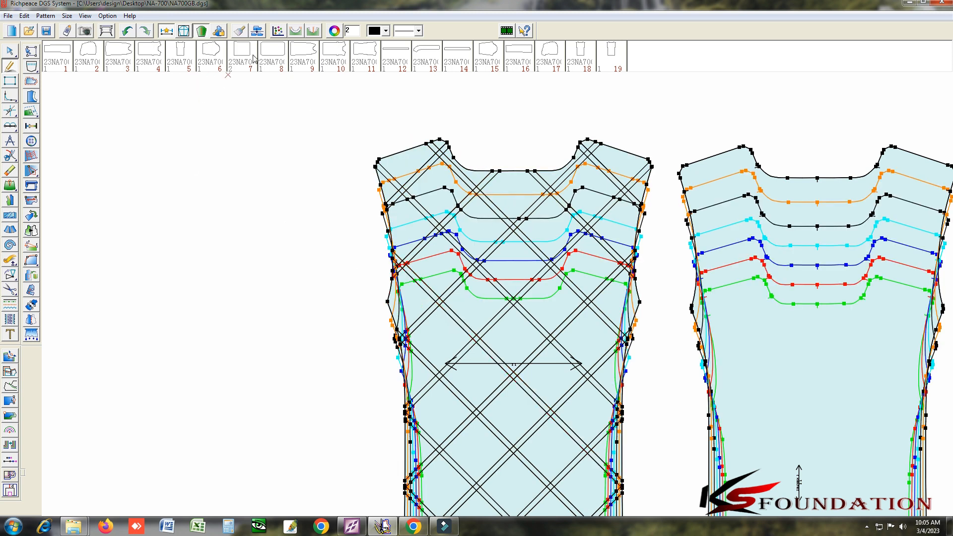
left_click(278, 30)
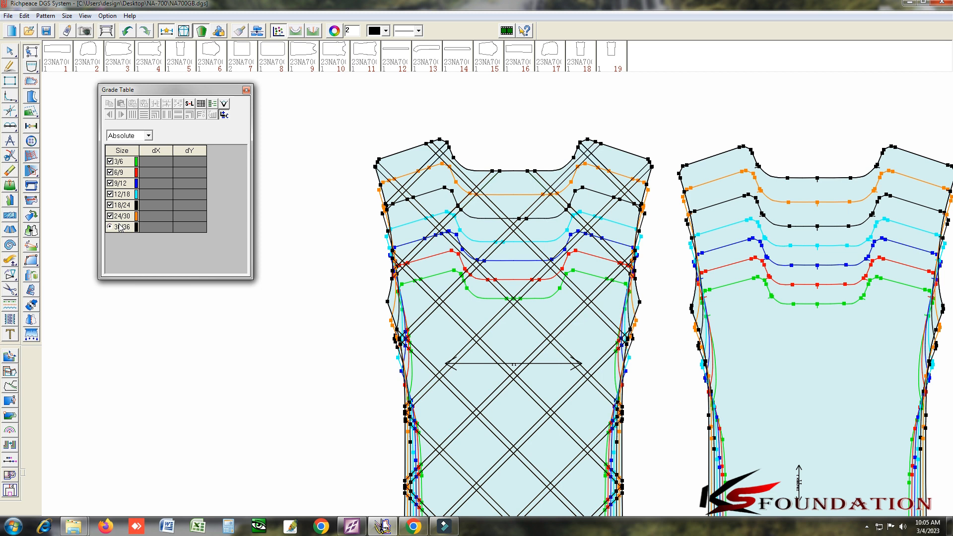
left_click(119, 227)
left_click(110, 172)
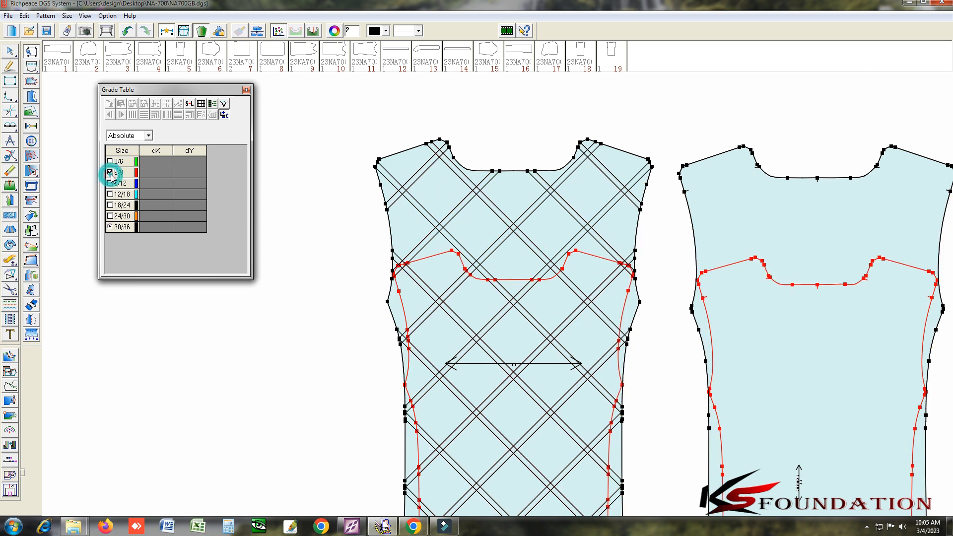
left_click(110, 229)
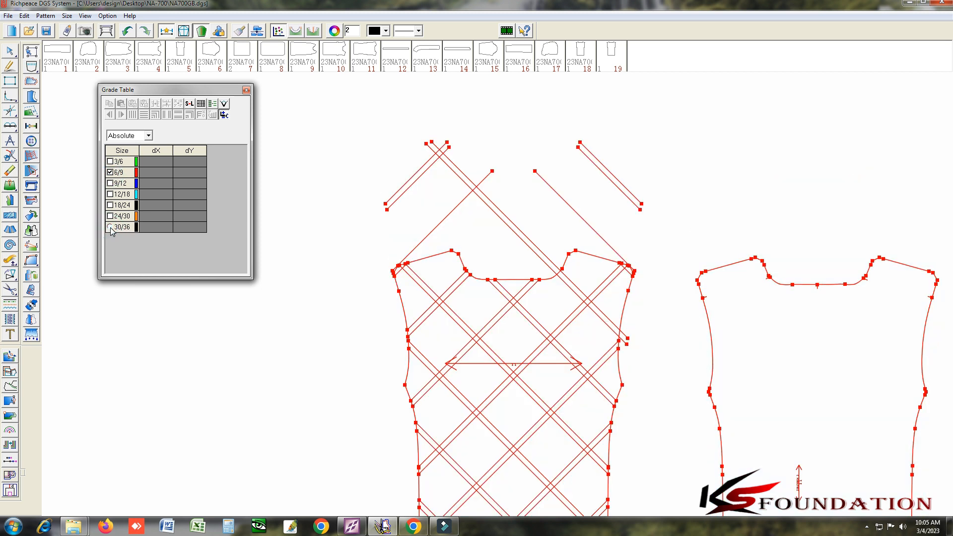
left_click(110, 227)
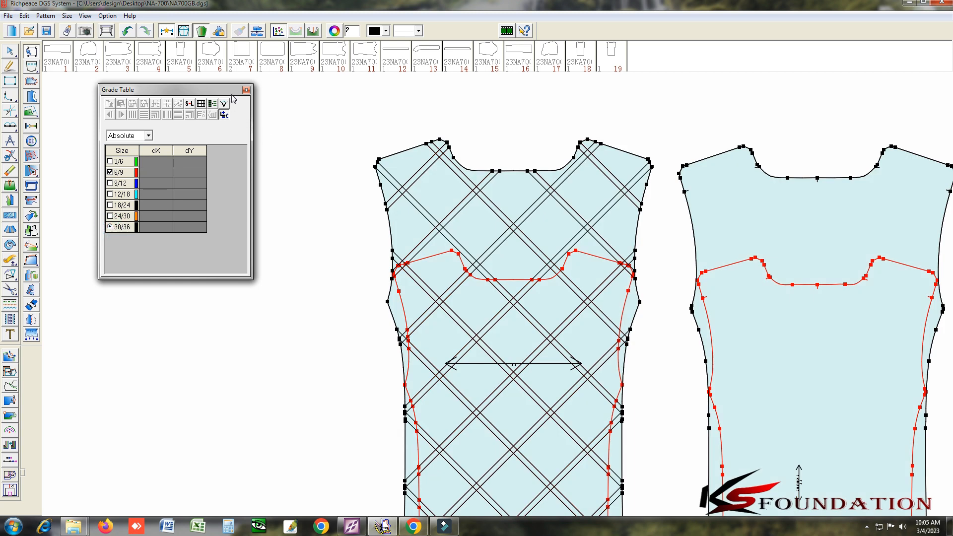
left_click(246, 90)
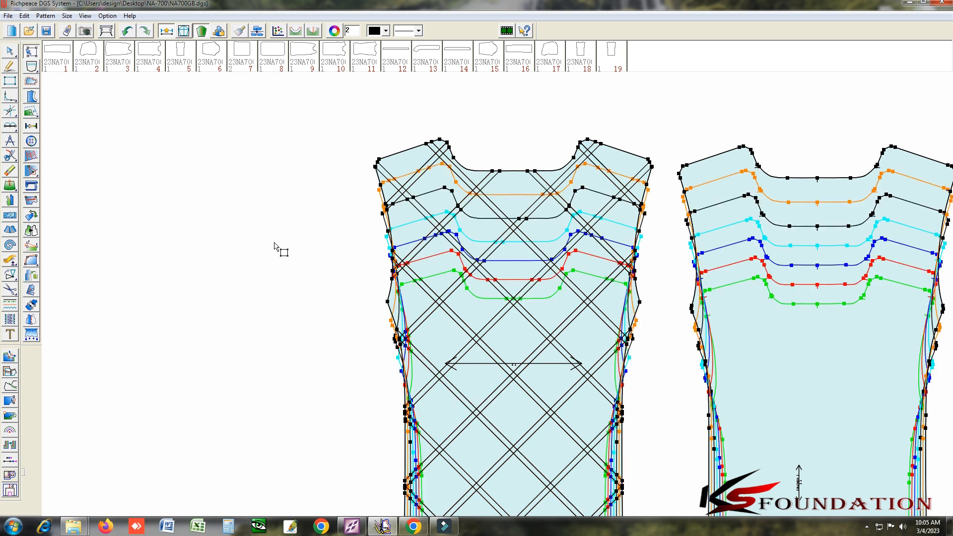
Select the upper diamond line pairs running from upper left to lower right and trim them to the shoulder and side outline
right_click(275, 247)
left_click(299, 249)
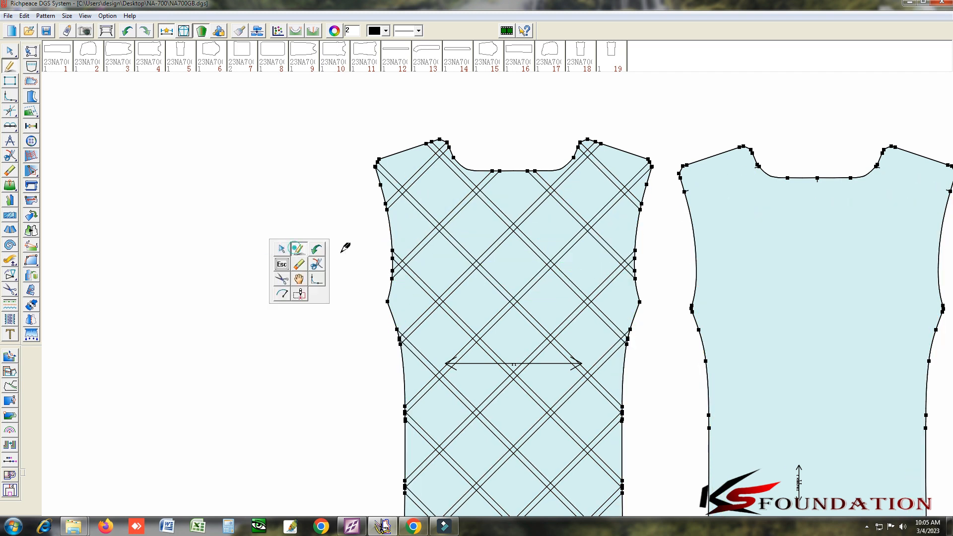
left_click_drag(551, 232, 481, 294)
left_click_drag(579, 194, 551, 230)
left_click_drag(618, 164, 602, 185)
right_click(442, 191)
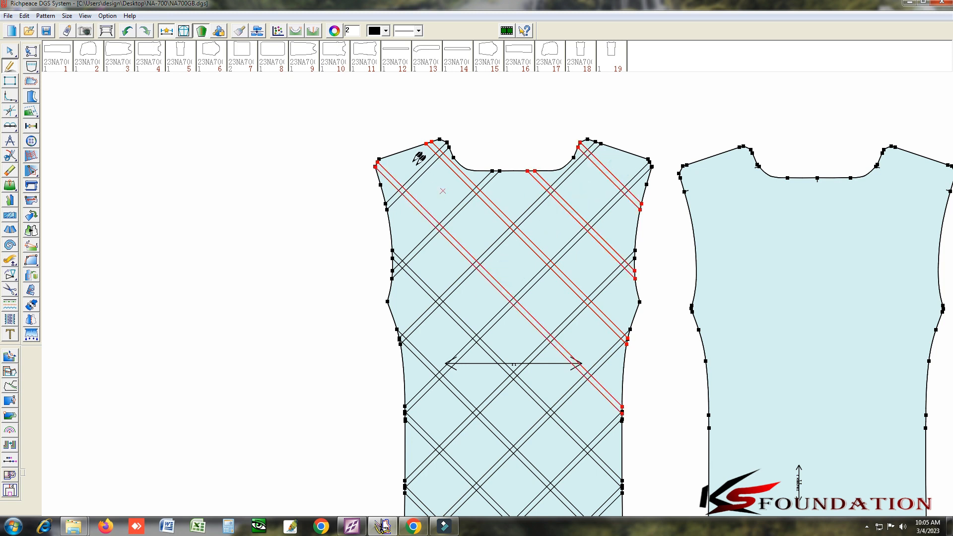
left_click(405, 152)
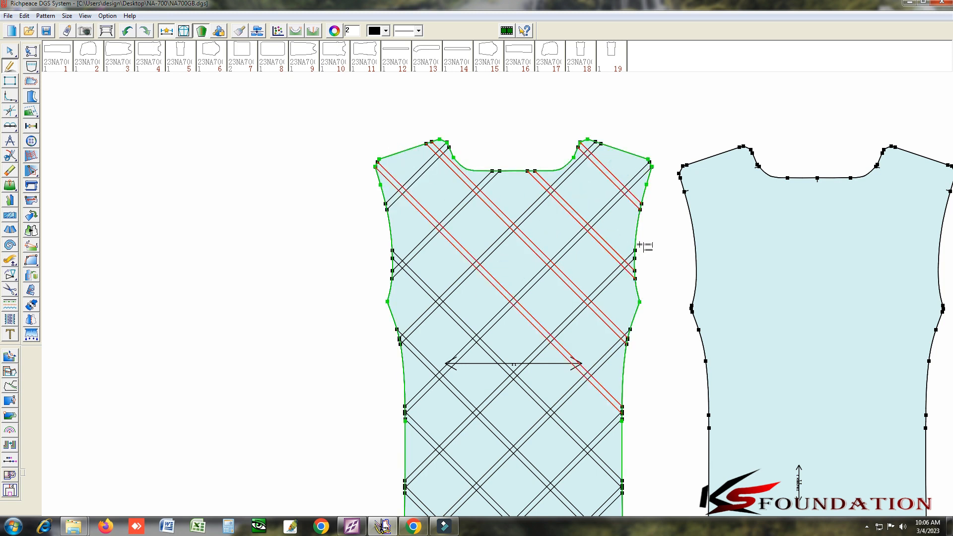
left_click(639, 238)
Select the upper diamond line pairs running from lower left to upper right and trim them to the shoulder and side outline
left_click_drag(619, 221, 599, 208)
left_click_drag(581, 251, 557, 243)
mouse_move(583, 264)
left_mouse_down()
mouse_move(610, 287)
mouse_move(530, 206)
left_mouse_up()
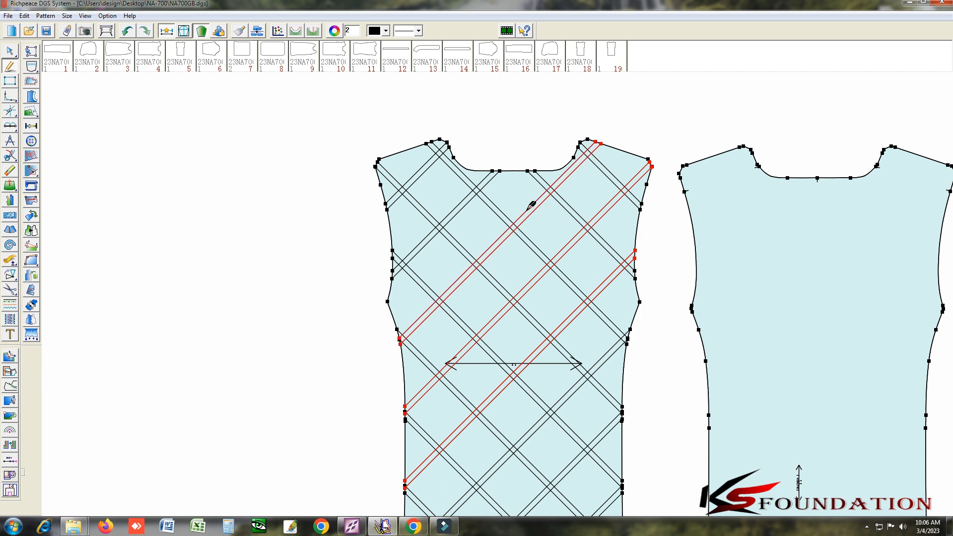
left_click(625, 152)
left_click(402, 366)
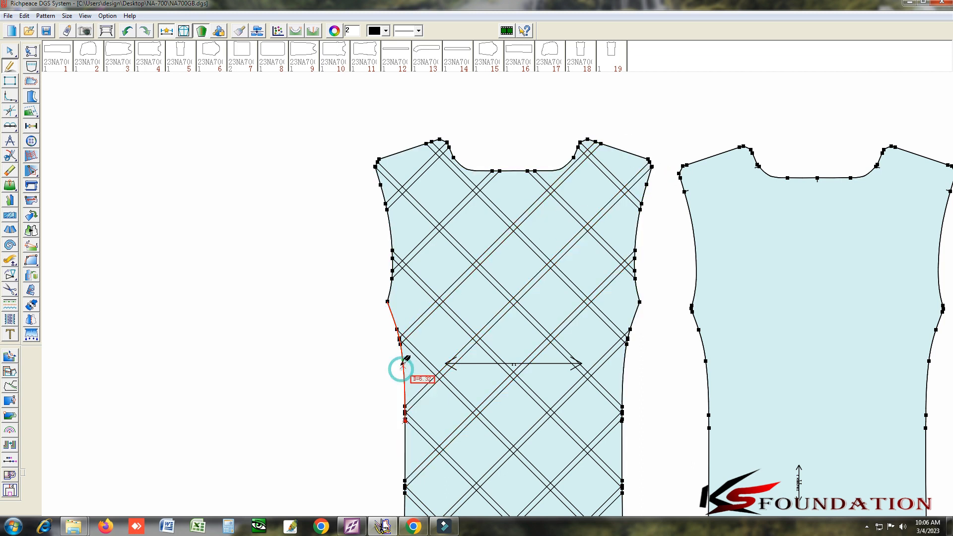
Check the trimmed diamond lines in size 6/9 alone with the Grade Table and return to the base size view
left_click(274, 31)
left_click(110, 173)
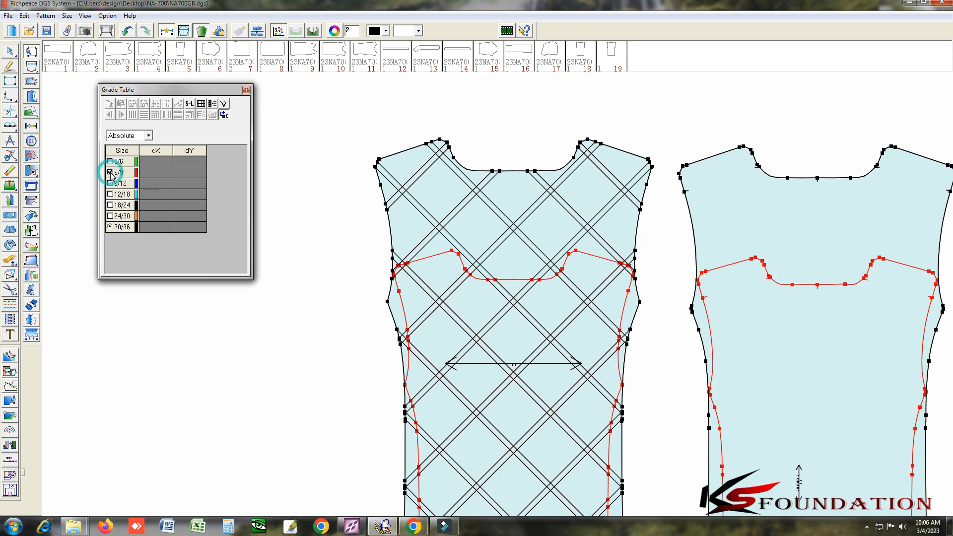
left_click(109, 226)
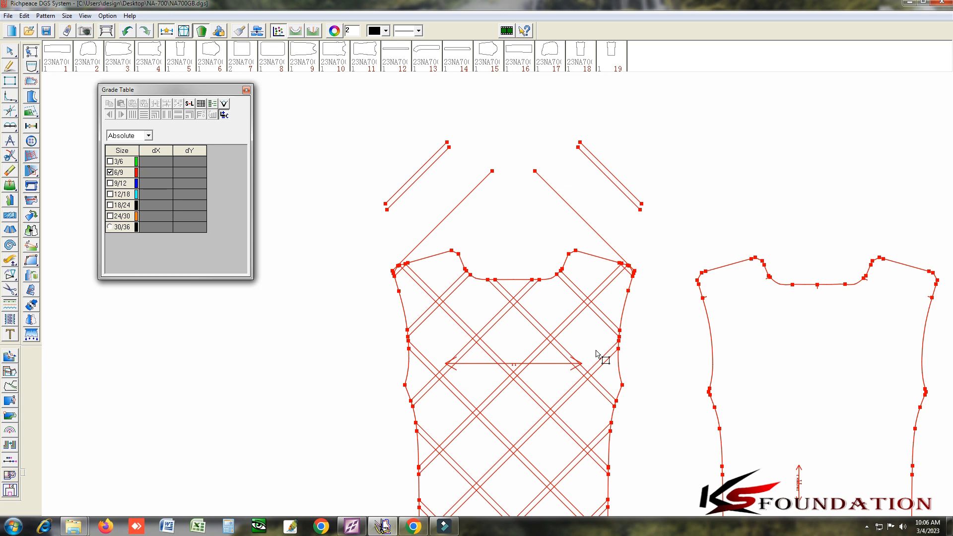
key("F4")
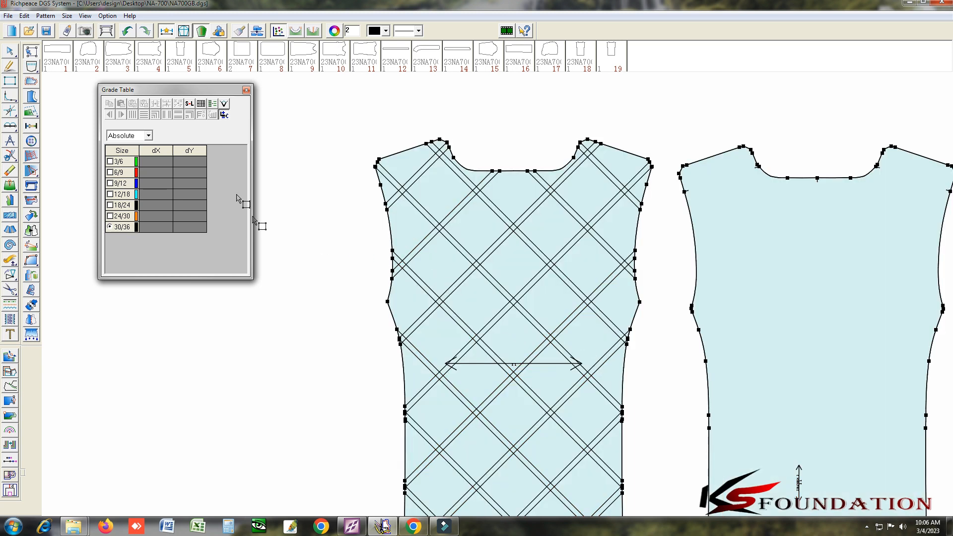
left_click(248, 90)
scroll(379, 253, "down", 3)
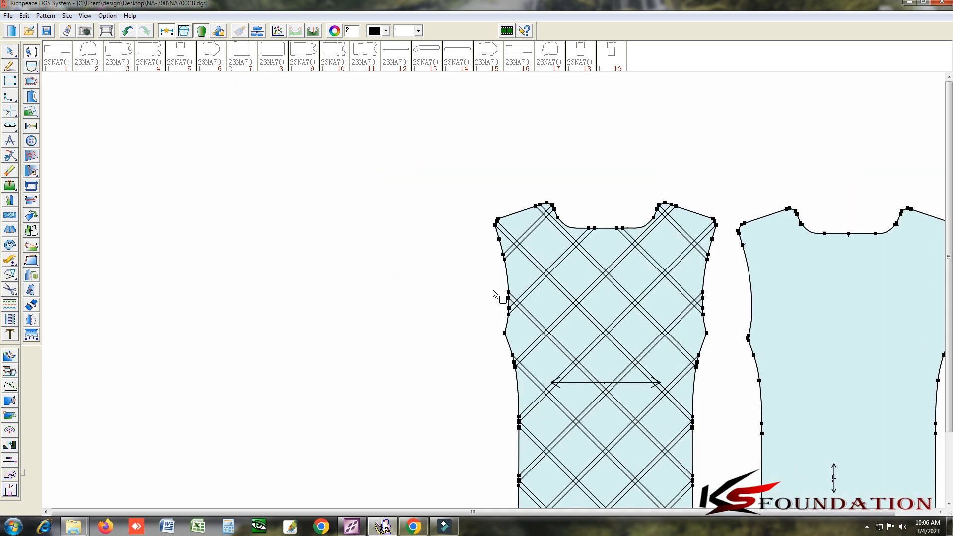
Set 12/18 as the base size in the size table and examine its diamond lines against the outline
key("F4")
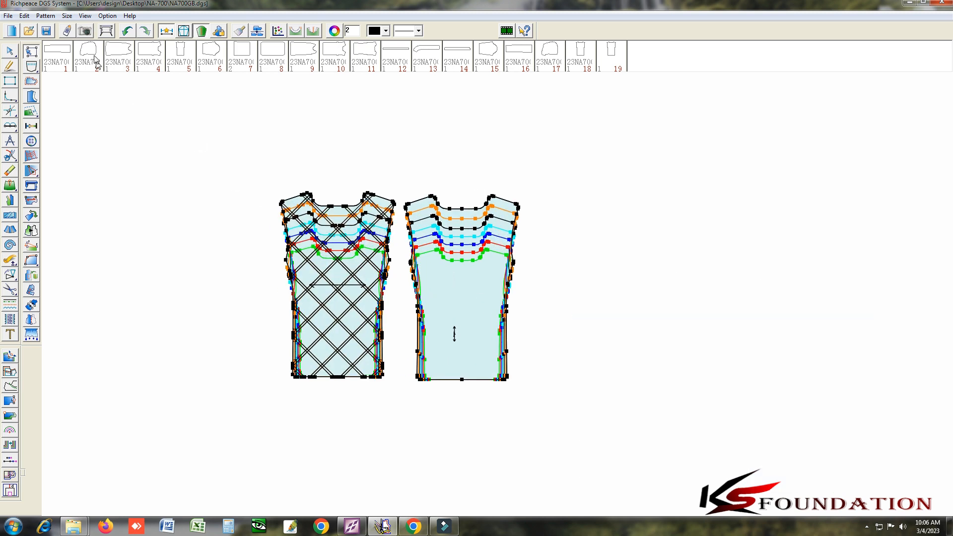
left_click(67, 16)
left_click(99, 24)
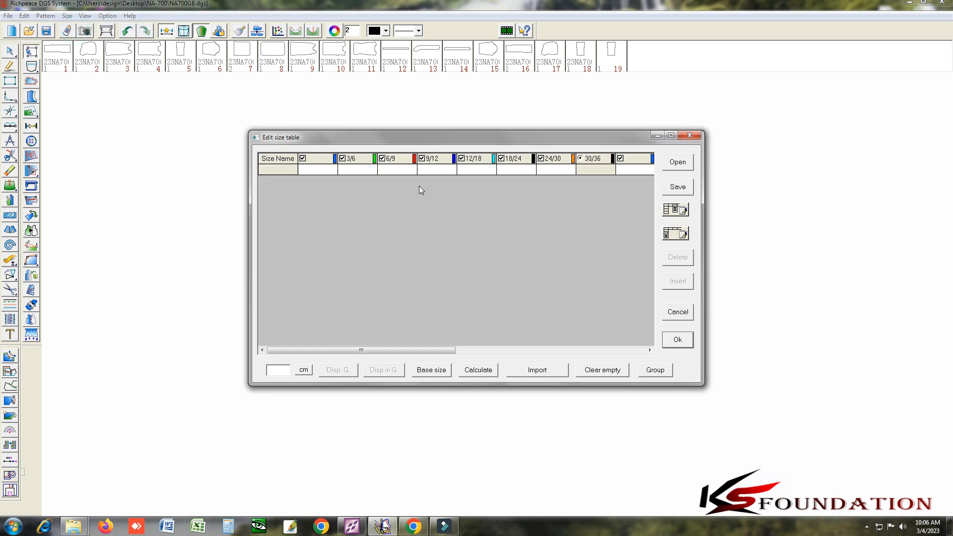
right_click(481, 159)
left_click(505, 188)
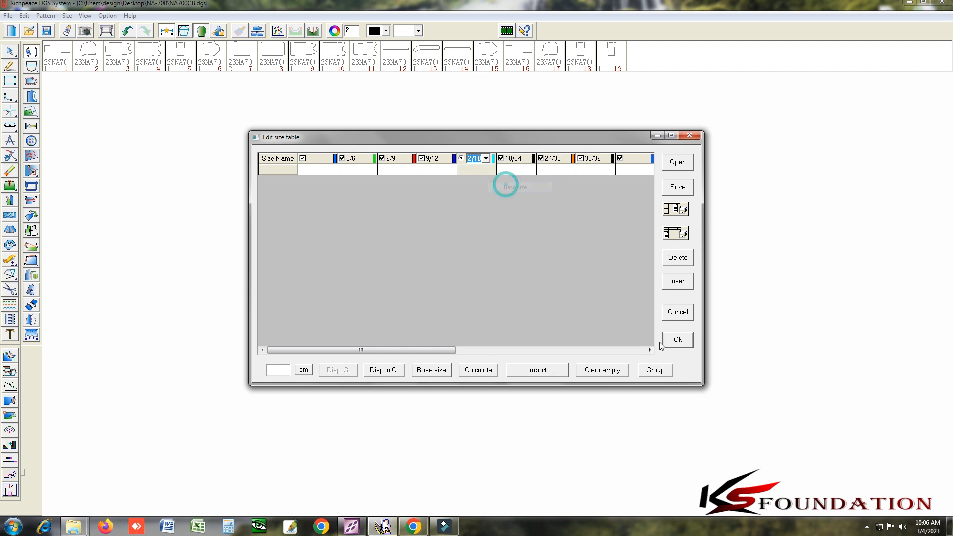
left_click(677, 339)
scroll(373, 293, "up", 4)
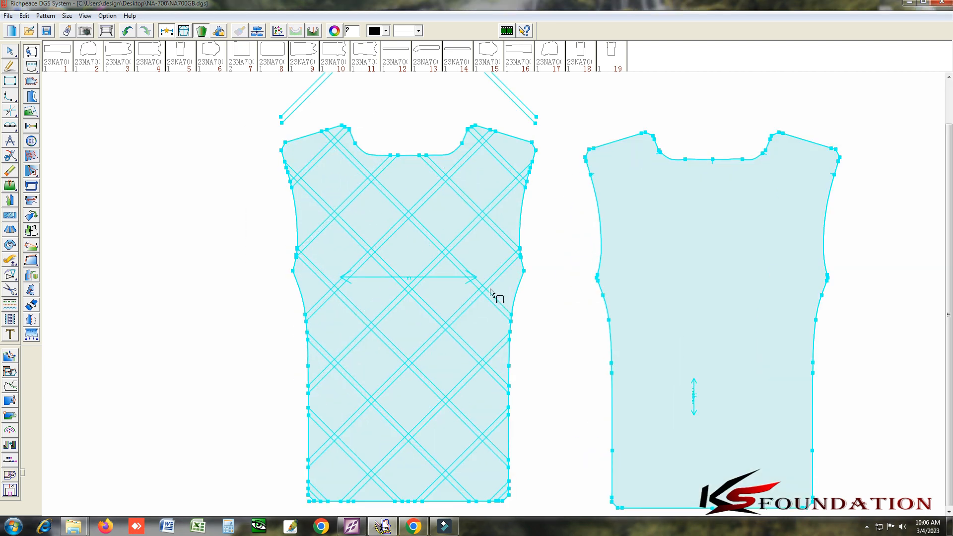
scroll(535, 293, "down", 2)
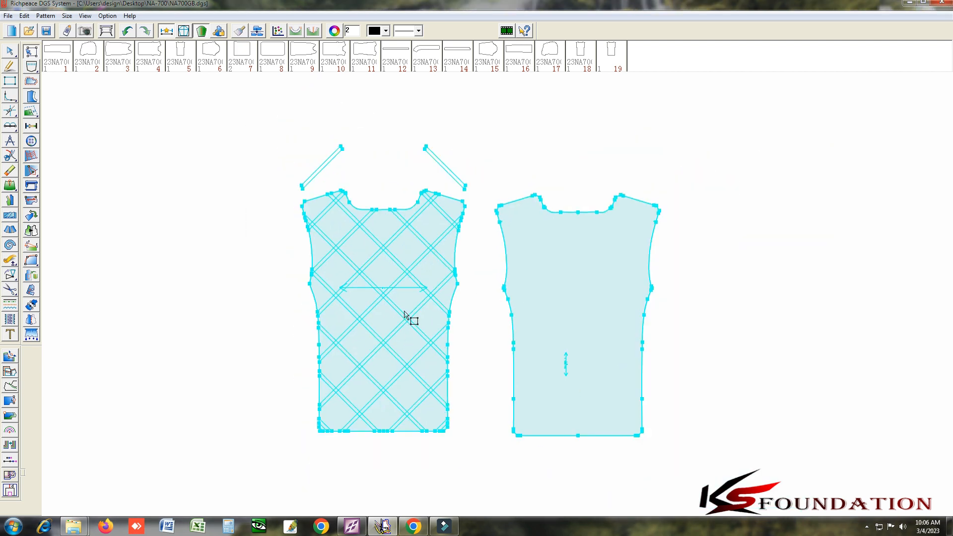
Set 3/6 as the base size in the size table and examine its diamond lines from shoulders to hem
key("F4")
left_click(67, 15)
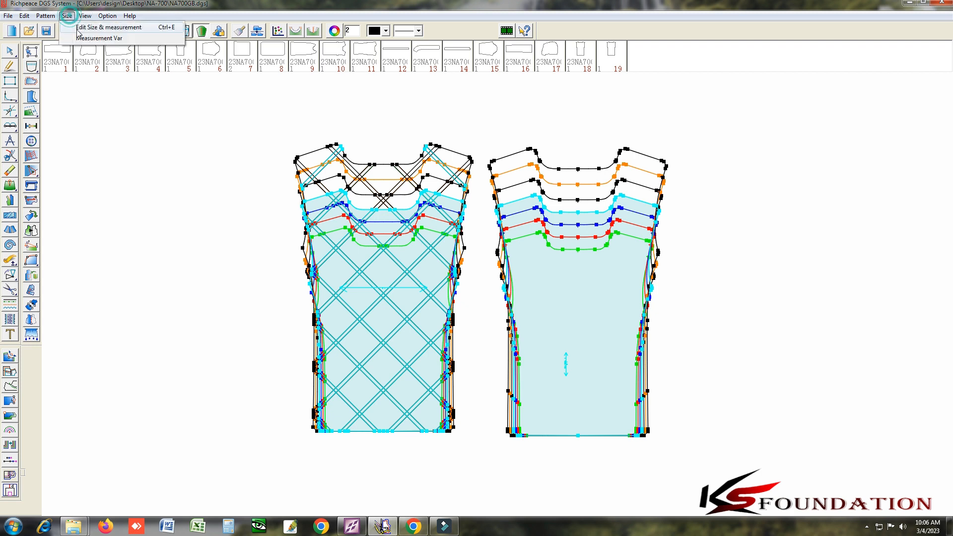
left_click(84, 24)
right_click(369, 162)
left_click(389, 185)
left_click(678, 340)
scroll(405, 288, "up", 2)
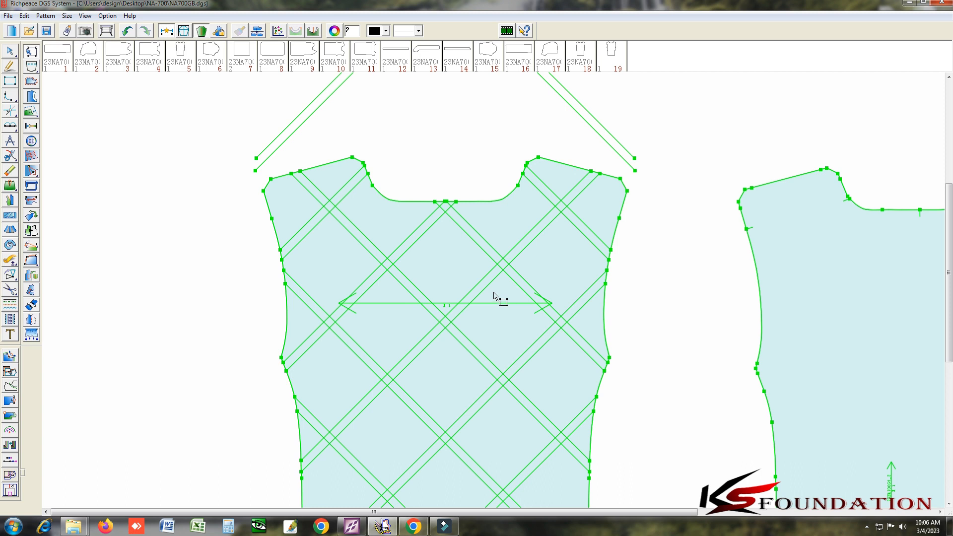
scroll(494, 297, "down", 2)
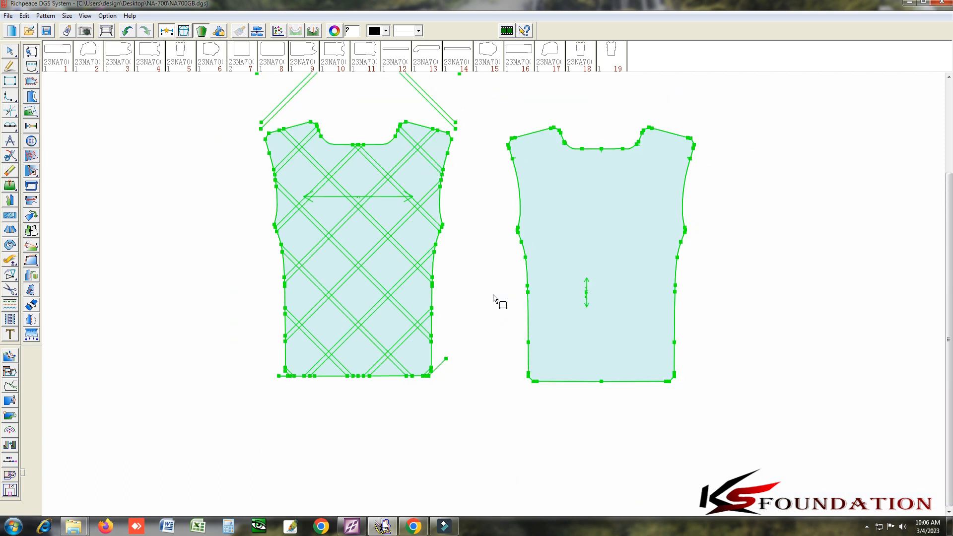
scroll(496, 296, "up", 2)
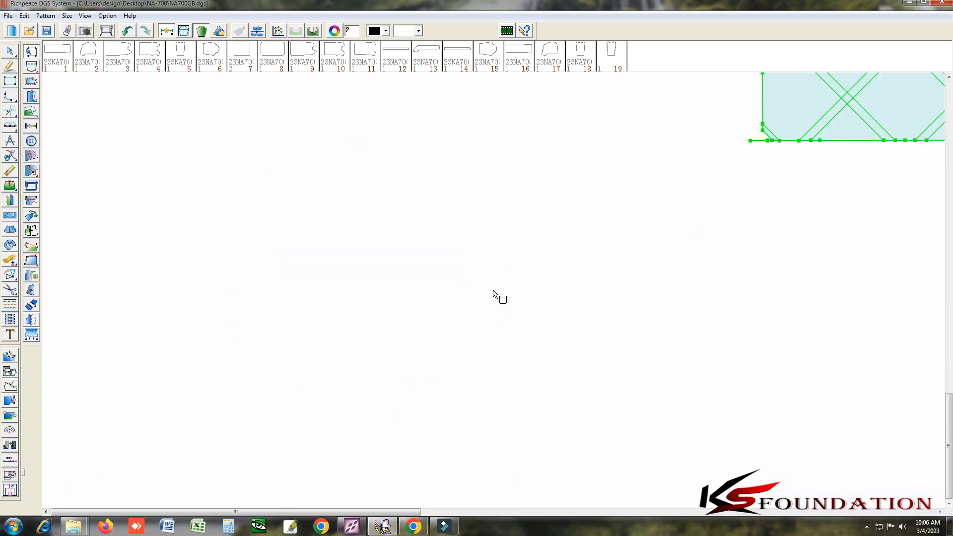
scroll(493, 291, "down", 3)
scroll(497, 295, "up", 1)
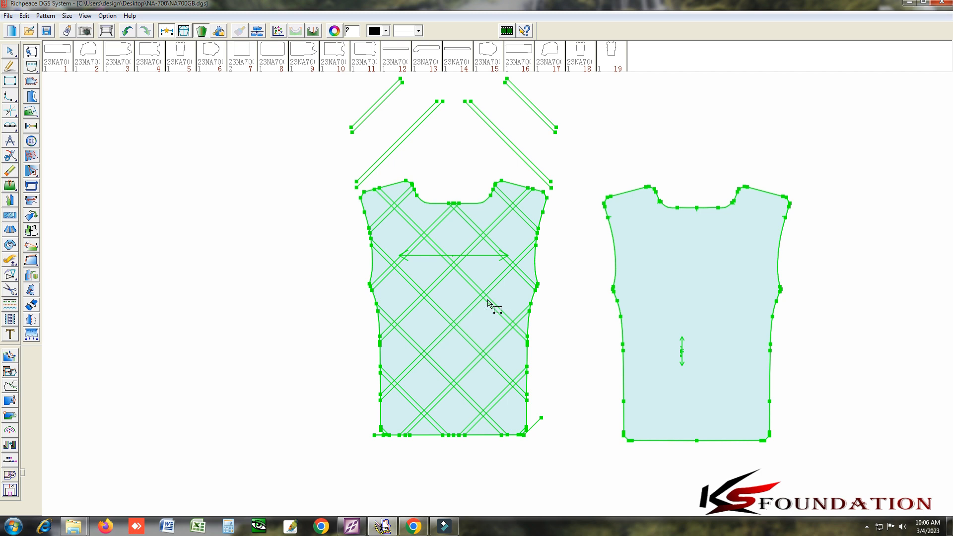
Change the colour of size 9/12 to black and make 9/12 the base size in the size table
key("F4")
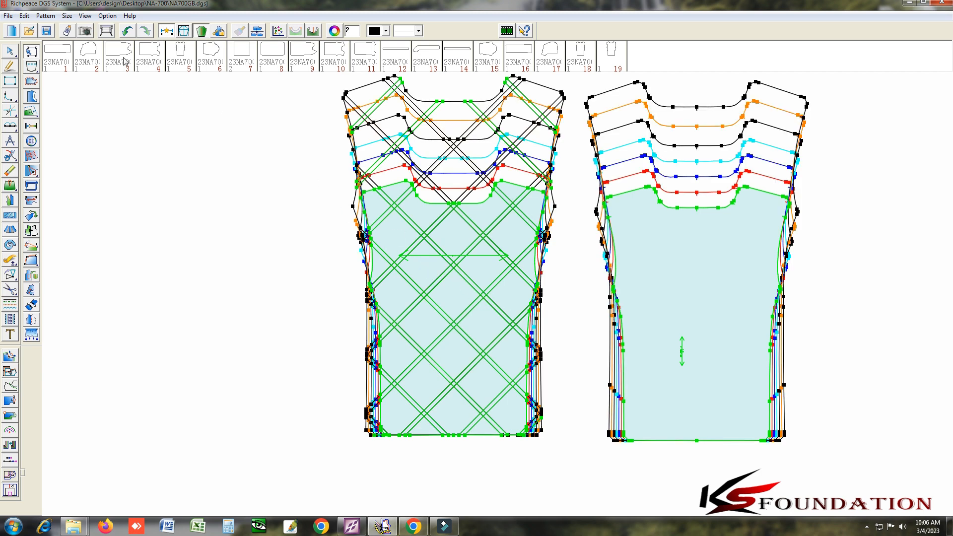
left_click(67, 16)
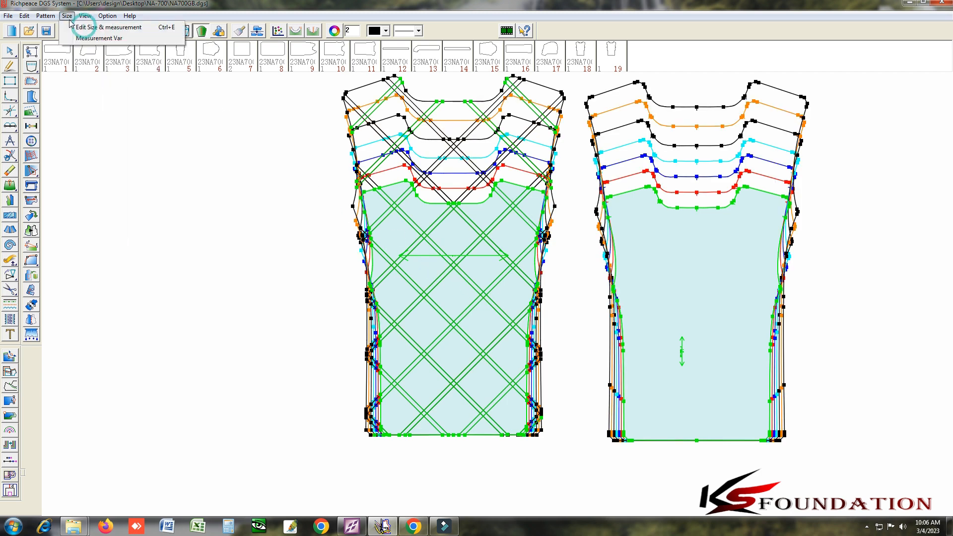
left_click(92, 23)
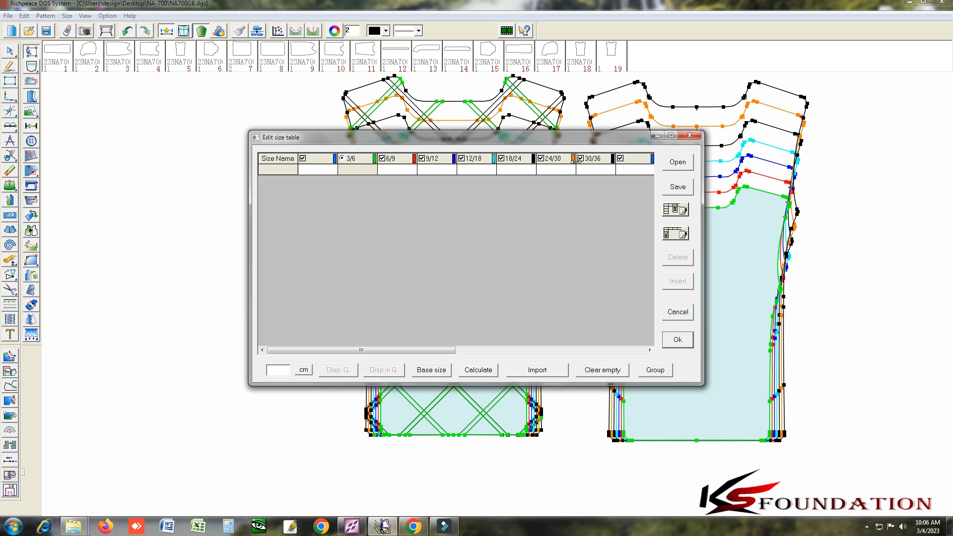
left_click(454, 159)
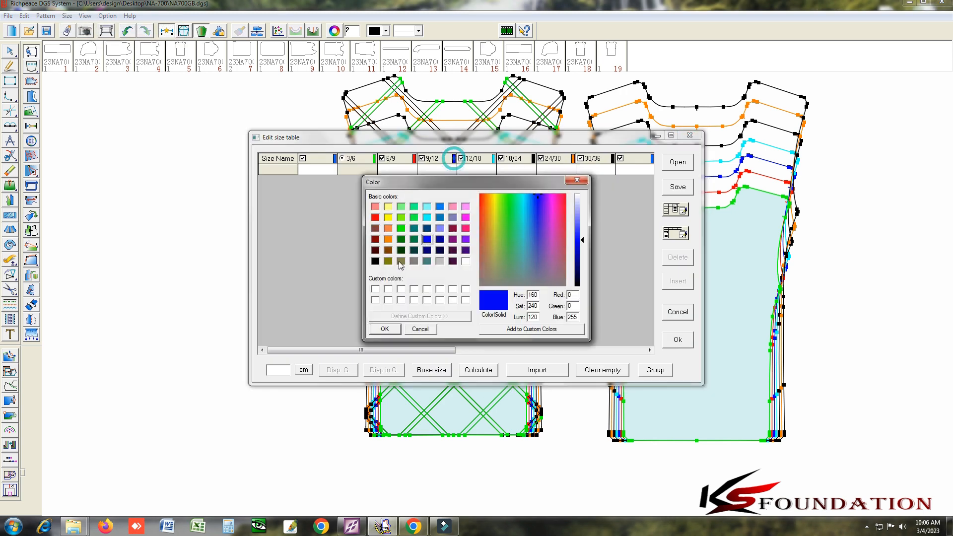
left_click(376, 261)
left_click(385, 329)
right_click(447, 160)
left_click(464, 188)
left_click(676, 336)
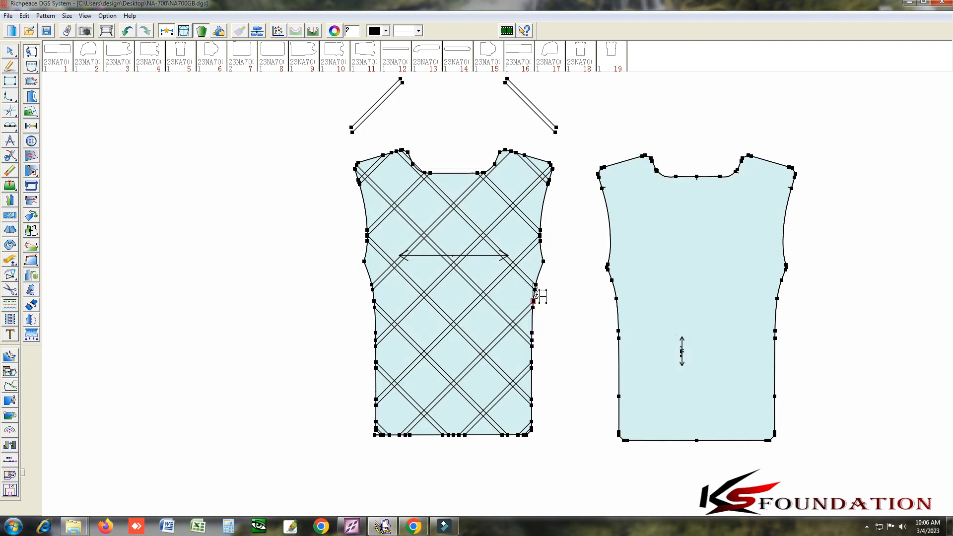